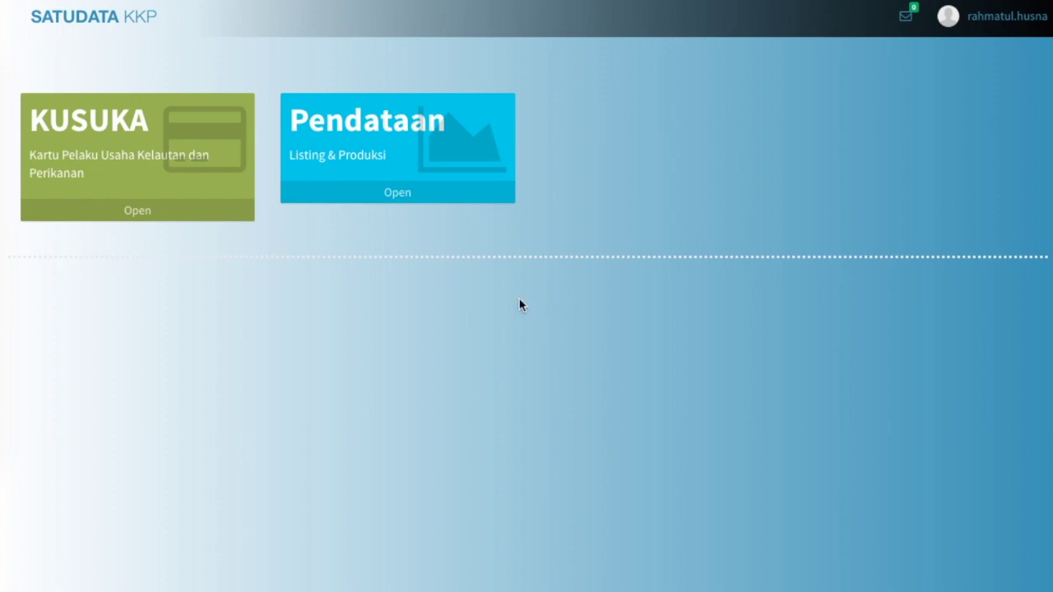
Open the KUSUKA app and go to Kusuka > Permohonan Perorangan to load the blank KUSUKA-P form
{"action": "left_click", "coordinate": [193, 218]}
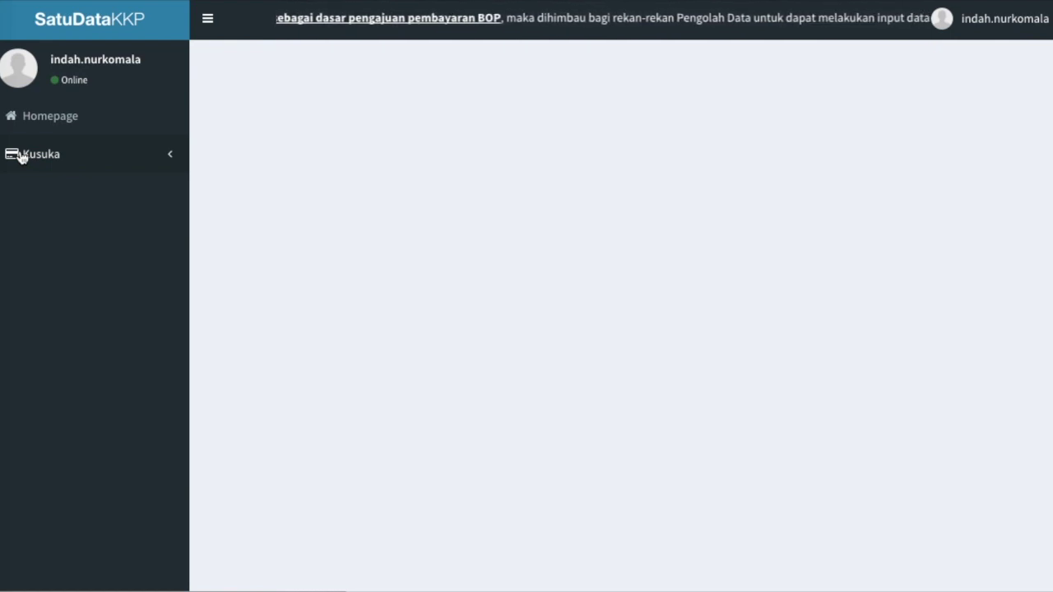
{"action": "left_click", "coordinate": [22, 157]}
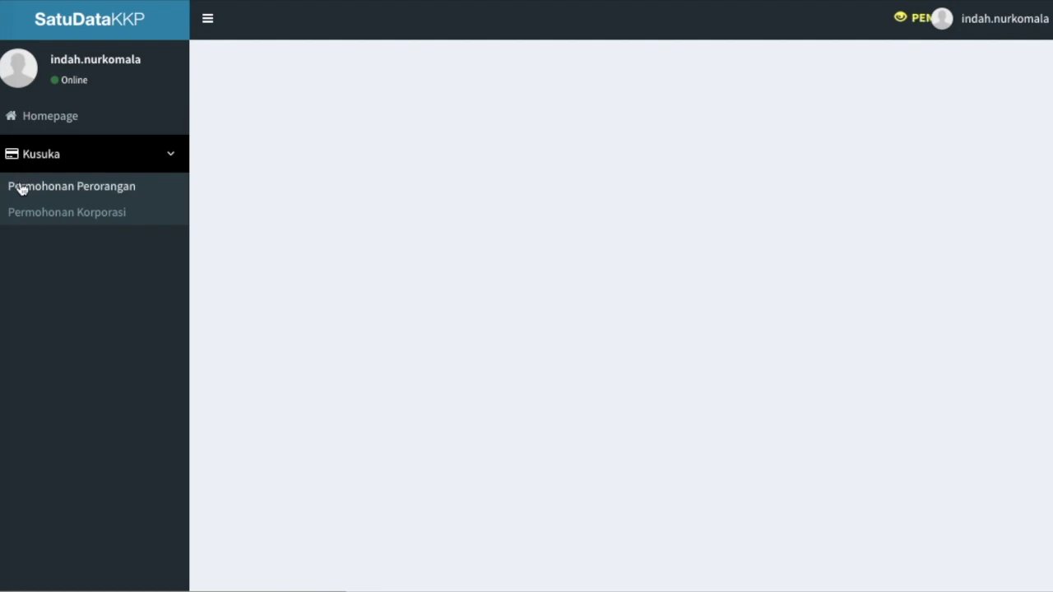
{"action": "left_click", "coordinate": [22, 187]}
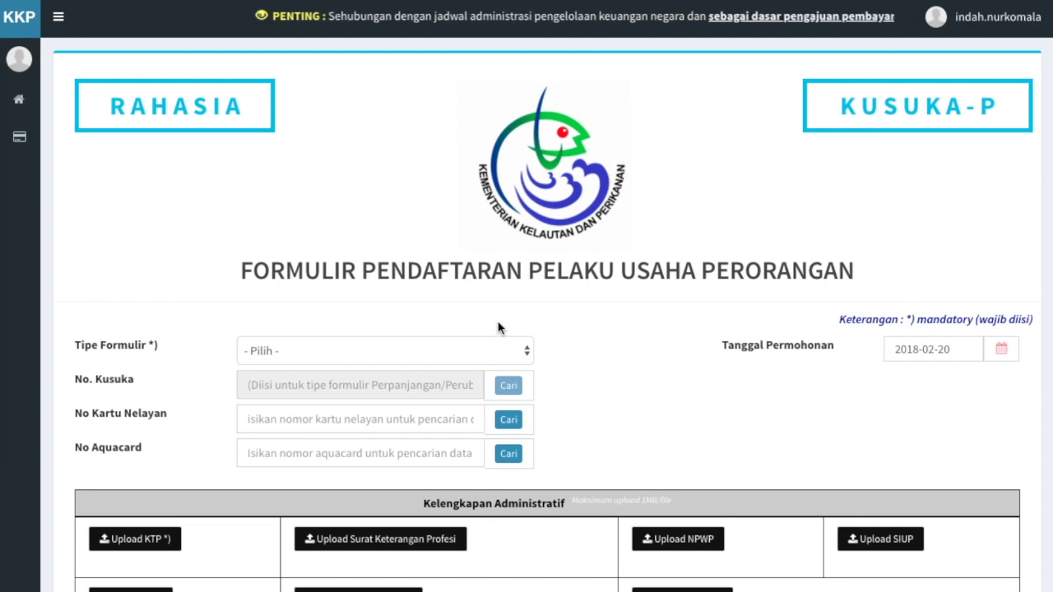
Set Tipe Formulir to Pendaftaran Baru and enter the applicant's fisher card number
{"action": "left_click", "coordinate": [515, 359]}
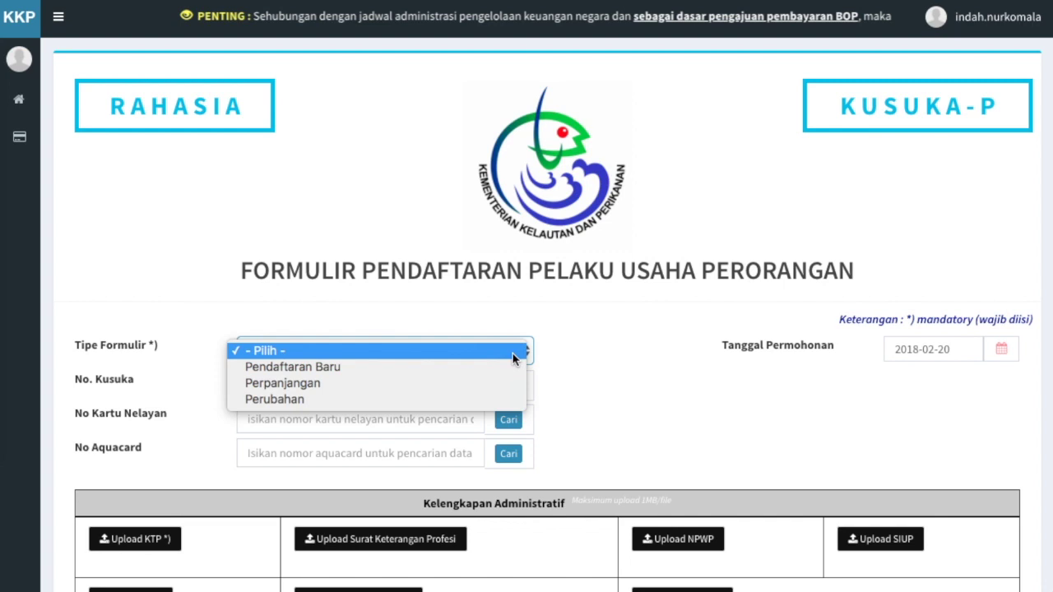
{"action": "left_click", "coordinate": [513, 367]}
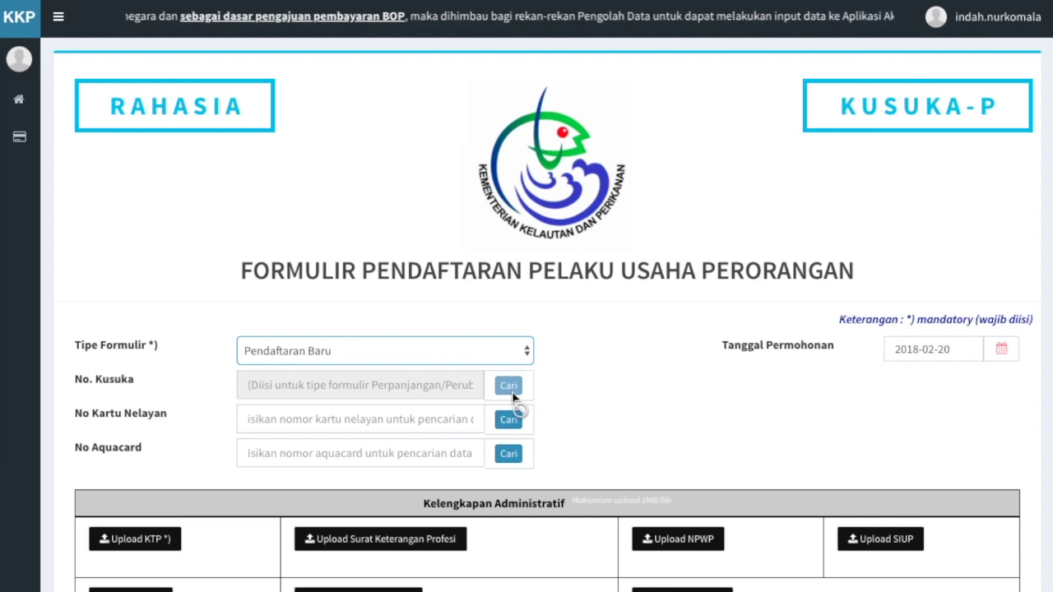
{"action": "left_click", "coordinate": [434, 419]}
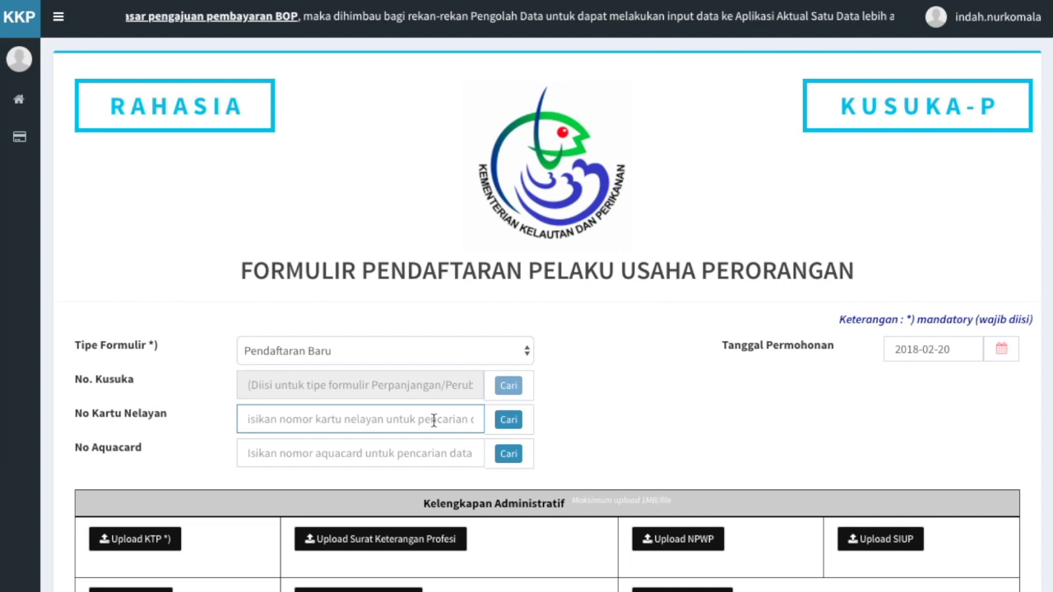
{"action": "type", "text": "123AB45678CD"}
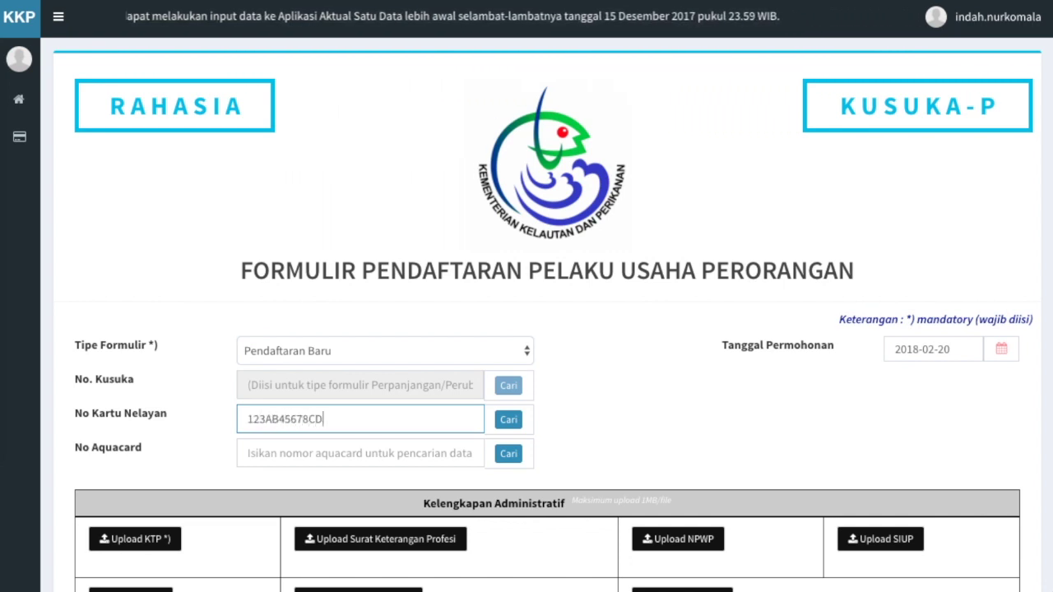
{"action": "type", "text": "1234"}
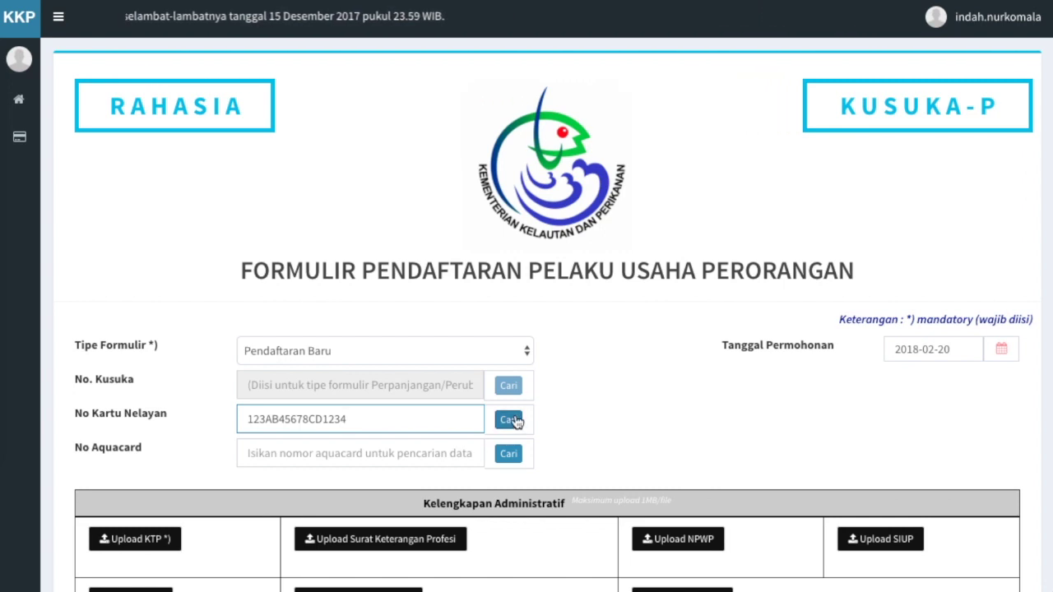
Search the fisher card number with Cari and continue via DAFTAR BARU when no record is found
{"action": "left_click", "coordinate": [510, 419]}
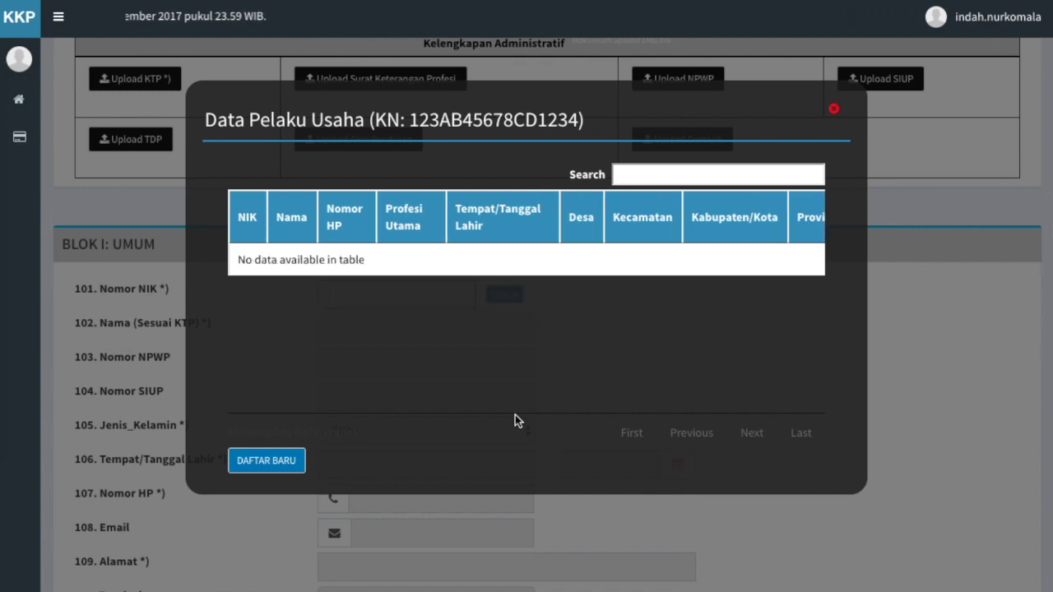
{"action": "left_click", "coordinate": [289, 466]}
{"action": "scroll", "coordinate": [288, 462], "scroll_direction": "up", "scroll_amount": 5}
{"action": "scroll", "coordinate": [288, 462], "scroll_direction": "down", "scroll_amount": 1}
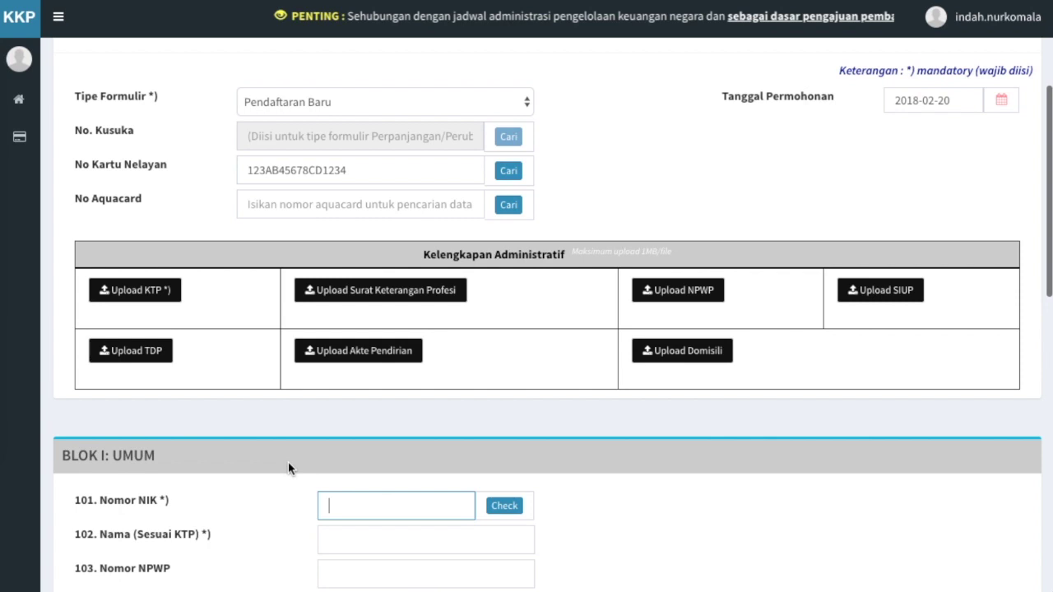
Upload KTP.jpg for the KTP slot and SURAT KETERANGAN PROFESI.pdf for the Surat Keterangan Profesi slot
{"action": "left_click", "coordinate": [161, 296]}
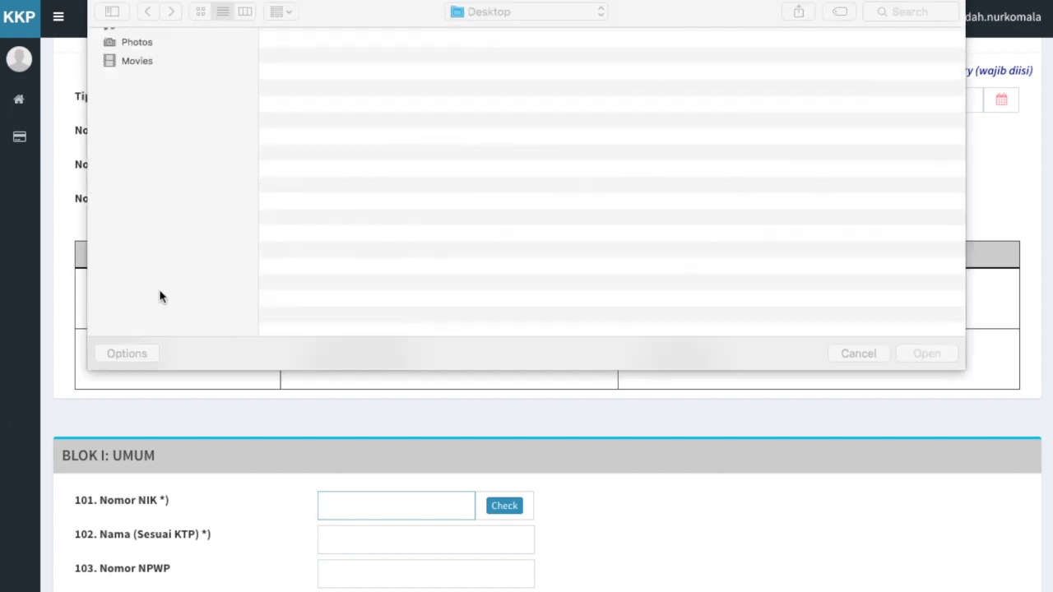
{"action": "double_click", "coordinate": [312, 74]}
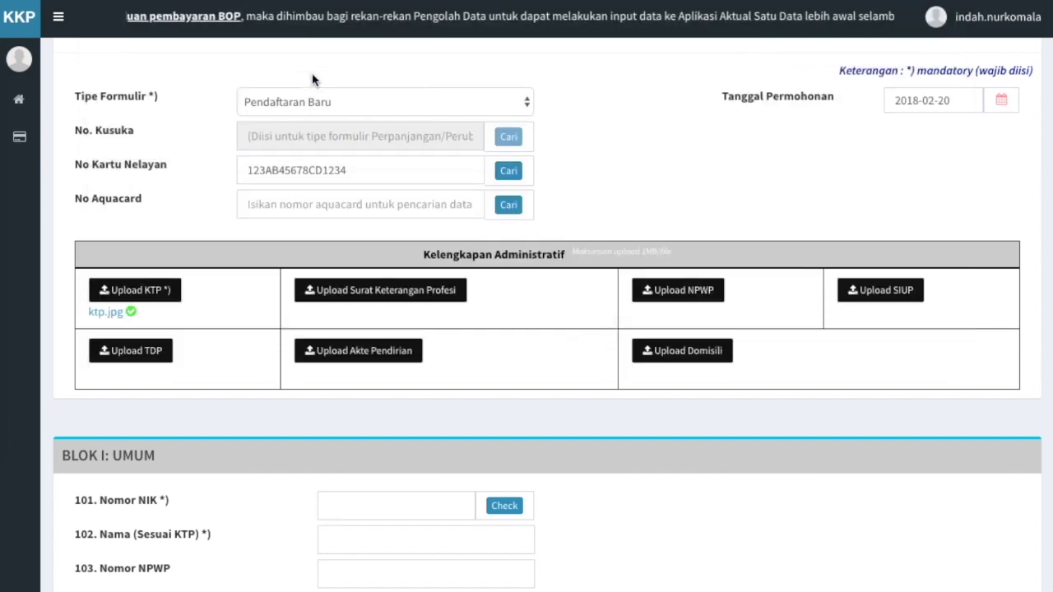
{"action": "left_click", "coordinate": [365, 294]}
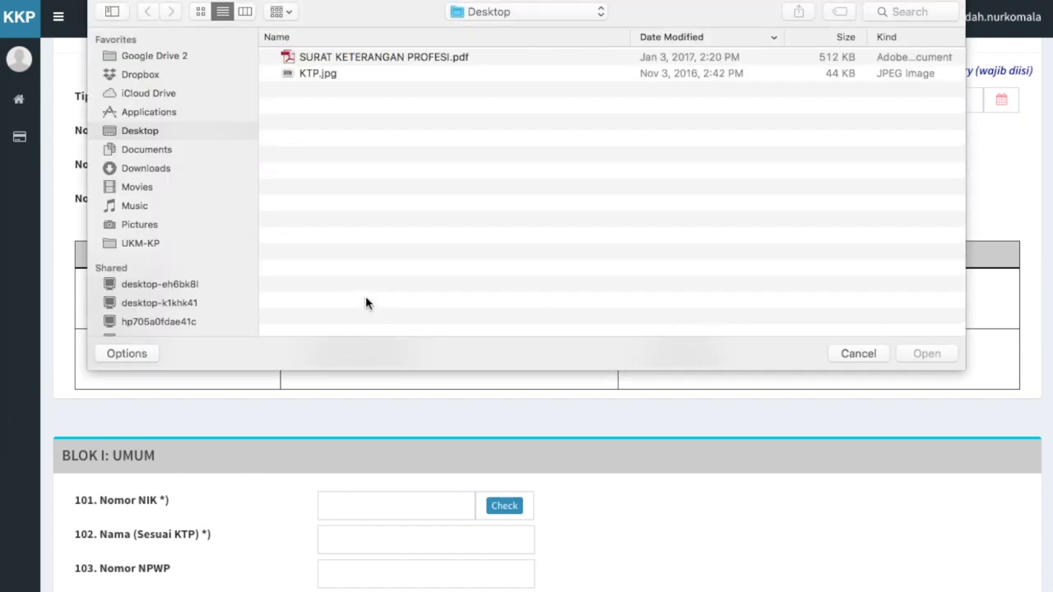
{"action": "double_click", "coordinate": [411, 59]}
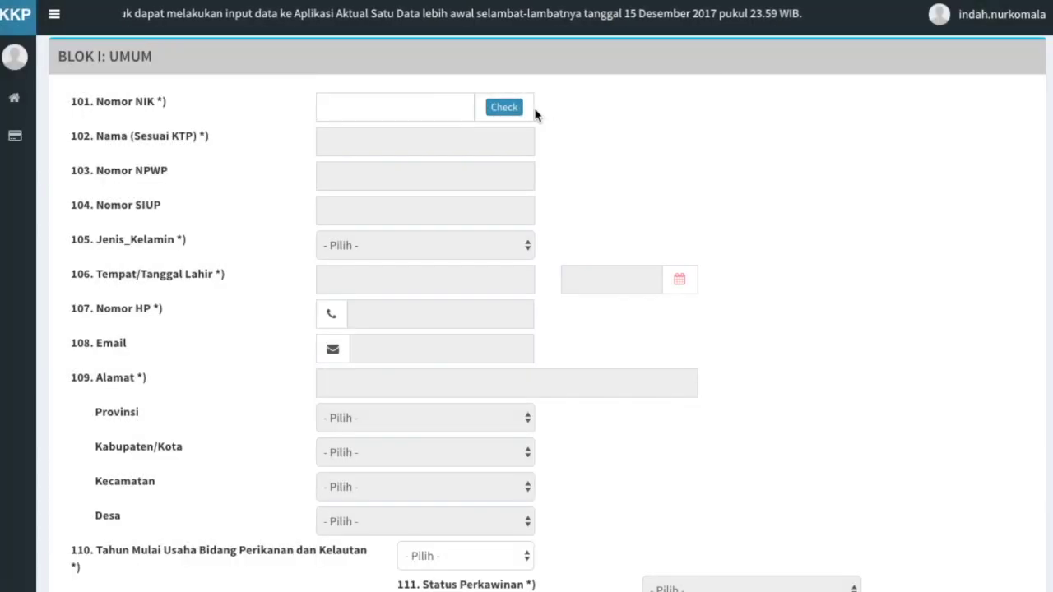
Enter the applicant's NIK, run Check, and select the found record to fill the form
{"action": "left_click", "coordinate": [440, 110]}
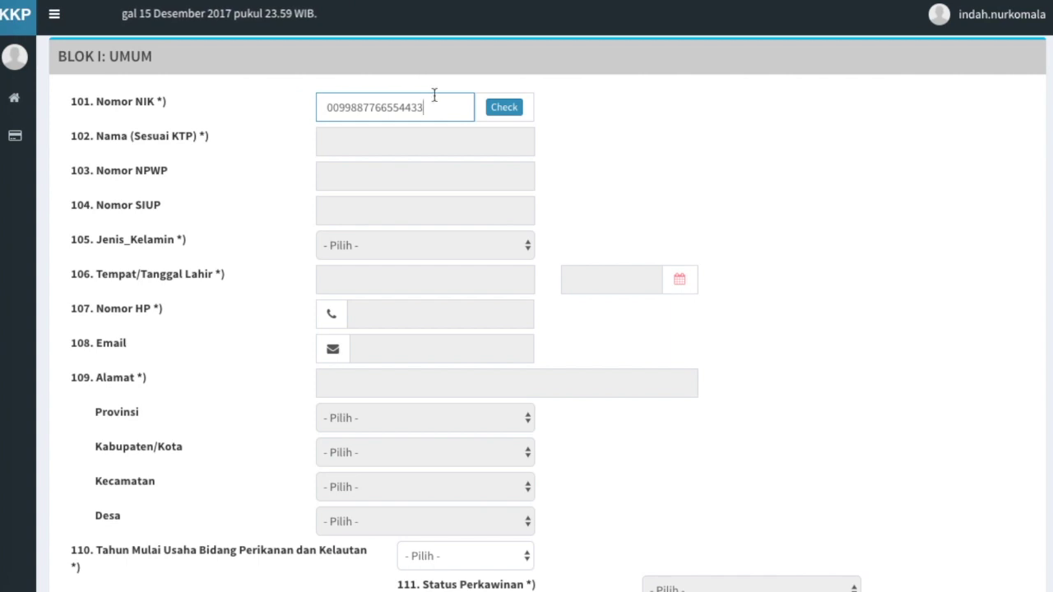
{"action": "left_click", "coordinate": [504, 105]}
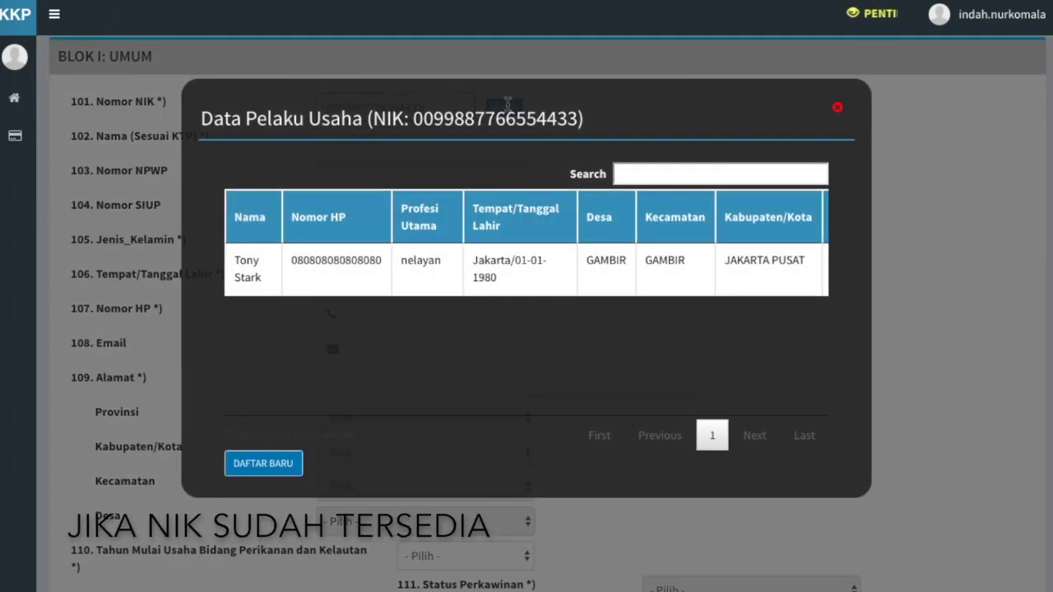
{"action": "scroll", "coordinate": [520, 275], "scroll_direction": "right", "scroll_amount": 5}
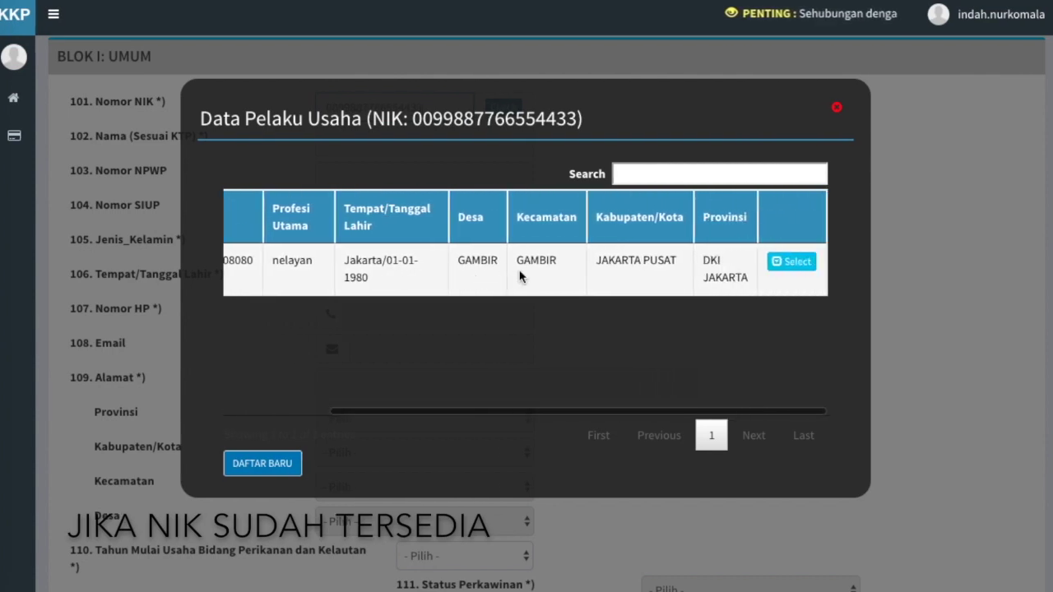
{"action": "left_click", "coordinate": [794, 260]}
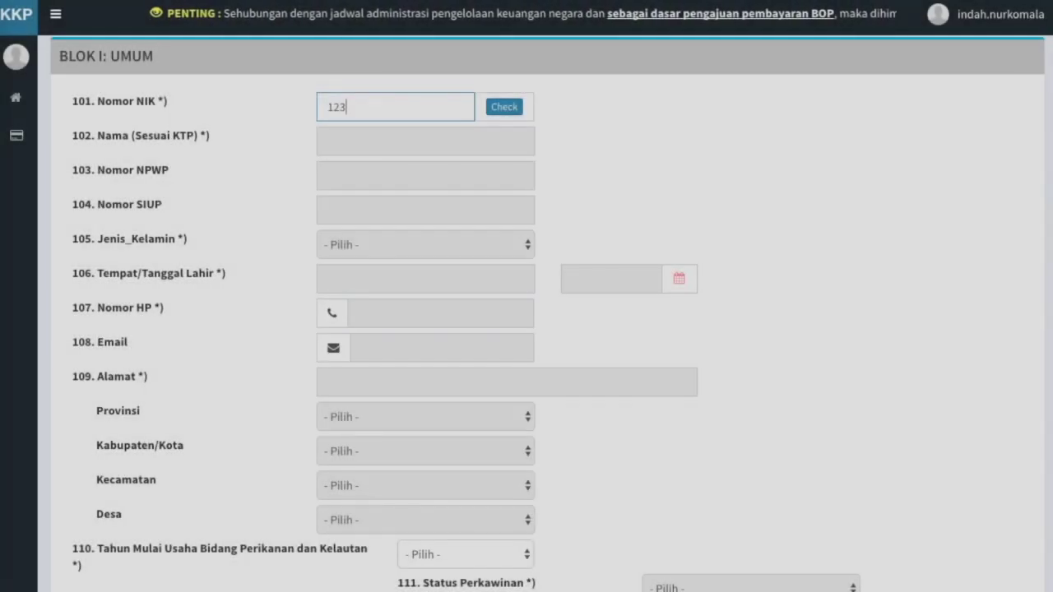
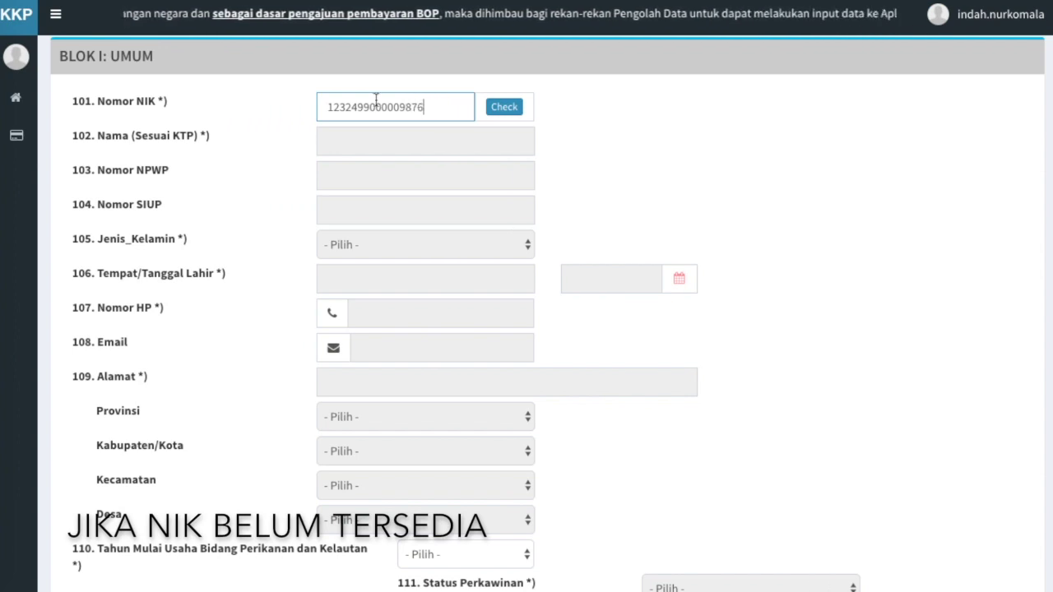
Enter a second, unregistered NIK, run Check, and choose DAFTAR BARU when nothing matches
{"action": "left_click", "coordinate": [514, 107]}
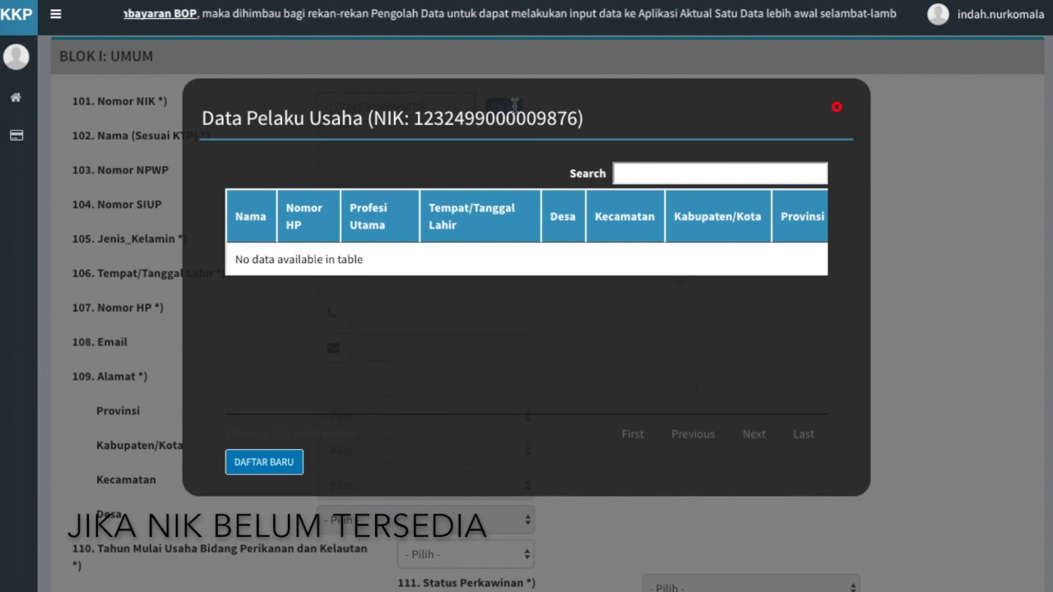
{"action": "left_click", "coordinate": [290, 474]}
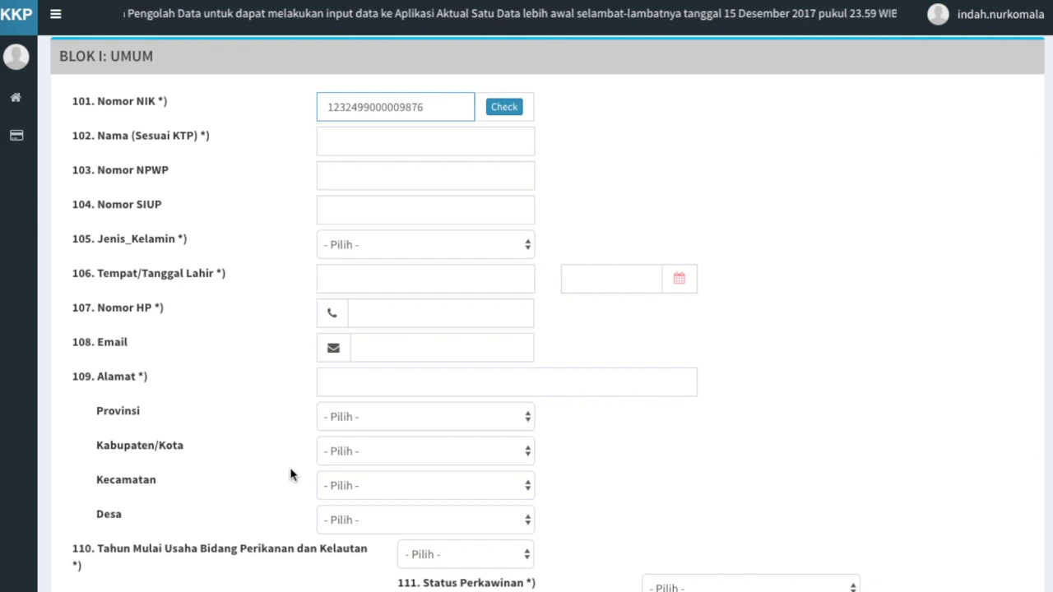
Fill in the applicant's full name, NPWP number and SIUP number
{"action": "left_click", "coordinate": [371, 149]}
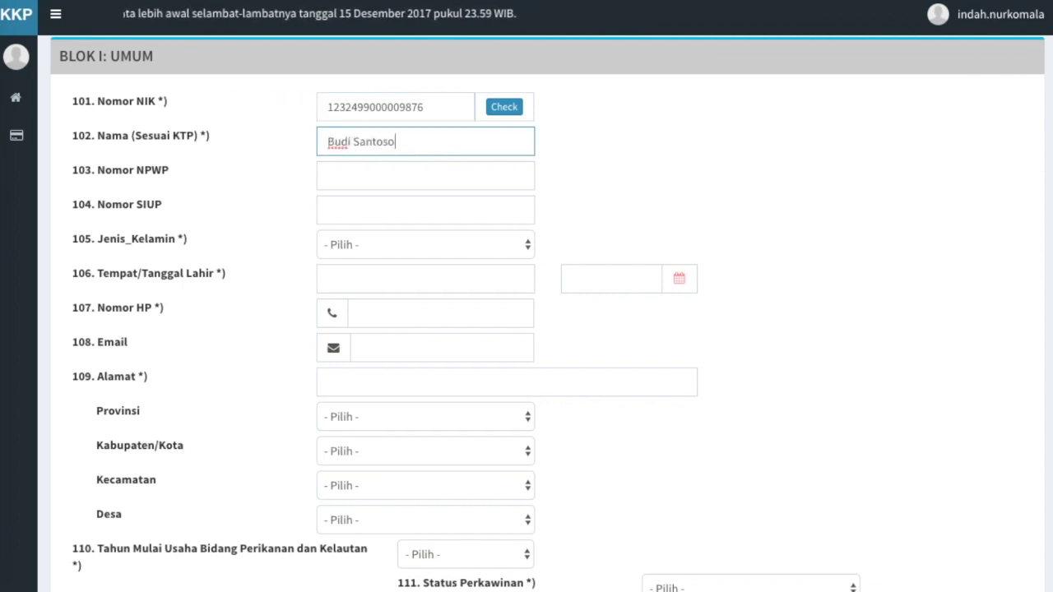
{"action": "key", "text": "Tab"}
{"action": "type", "text": "1111122222333300"}
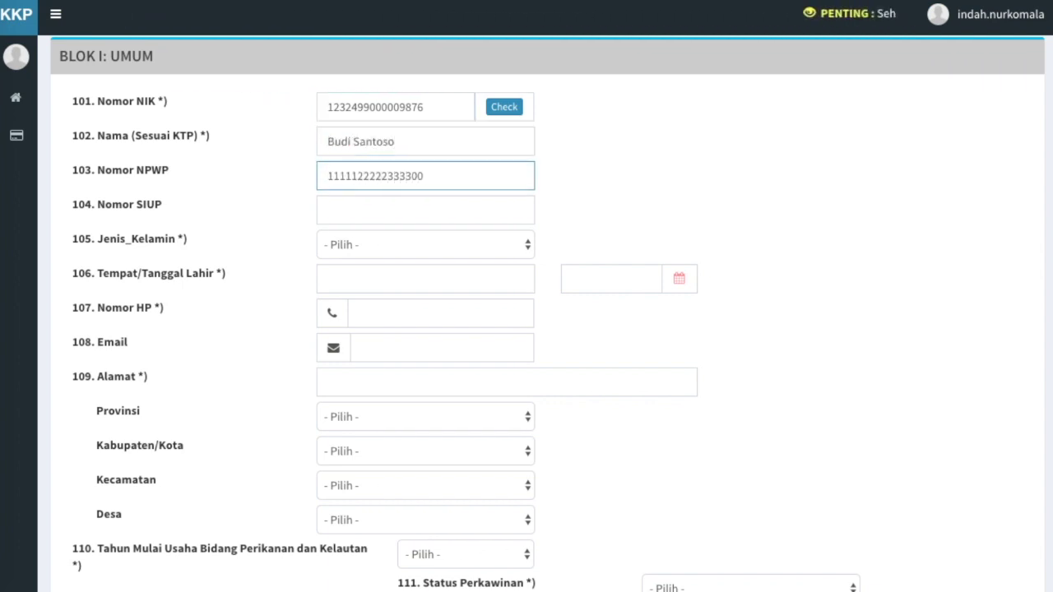
{"action": "key", "text": "Tab"}
{"action": "type", "text": "222228888899999977777"}
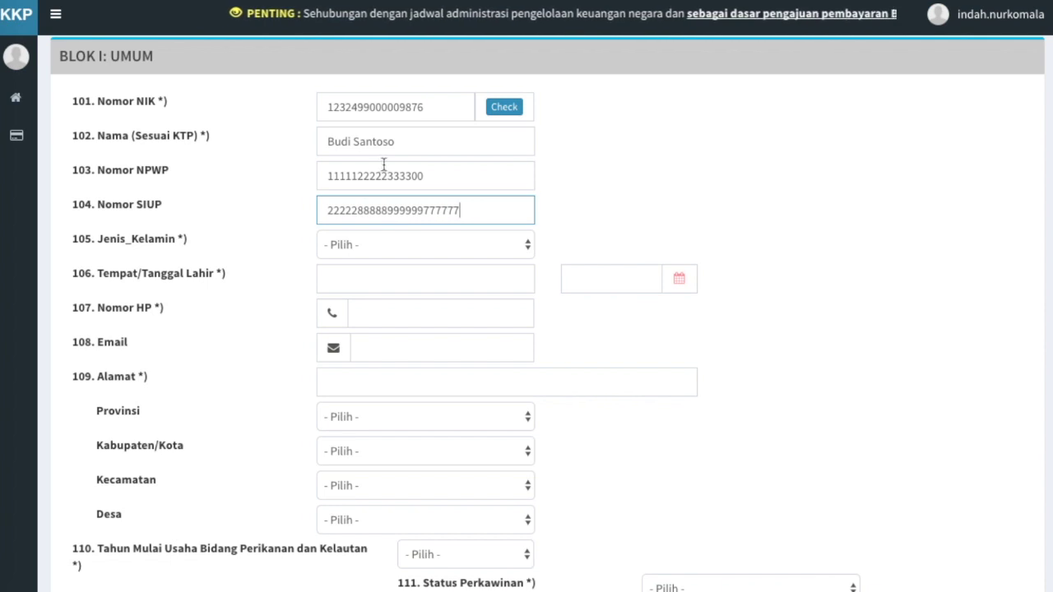
Set gender to Laki-laki and place of birth to Bandung
{"action": "left_click", "coordinate": [462, 251]}
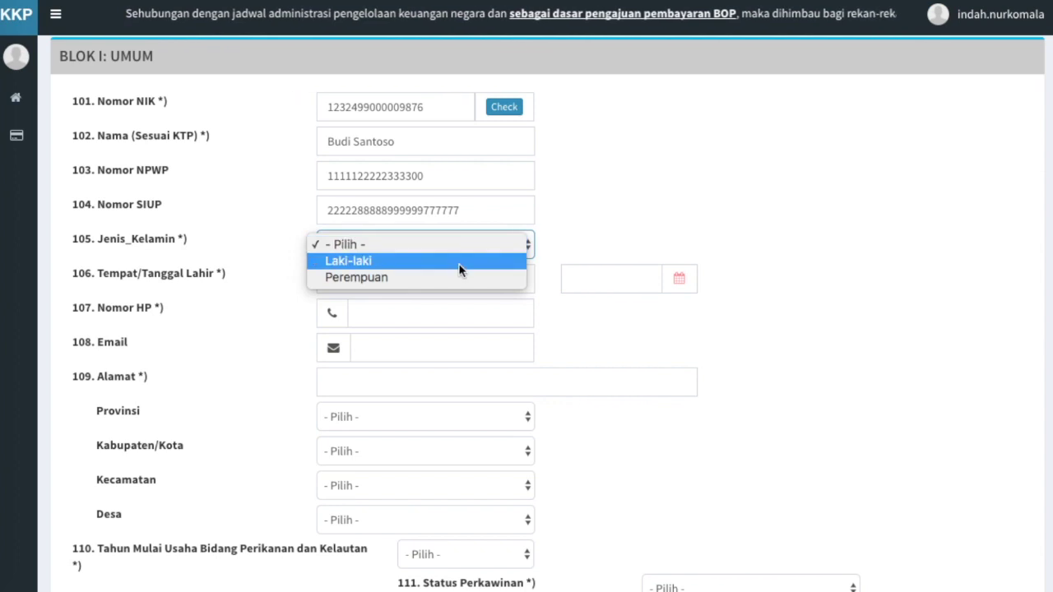
{"action": "left_click", "coordinate": [461, 261]}
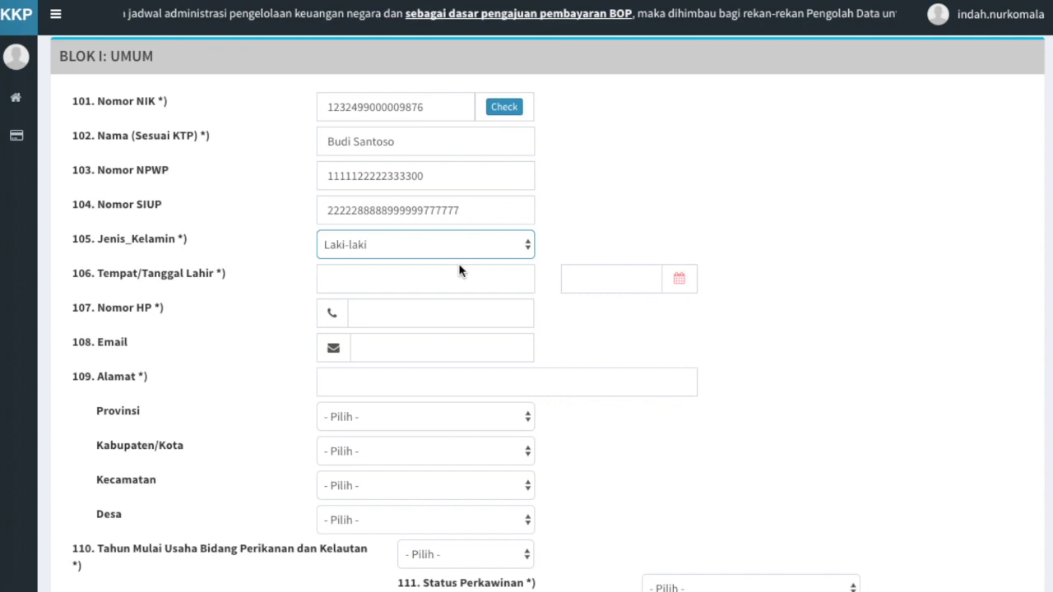
{"action": "left_click", "coordinate": [512, 278]}
{"action": "type", "text": "Bandung"}
{"action": "left_click", "coordinate": [686, 286]}
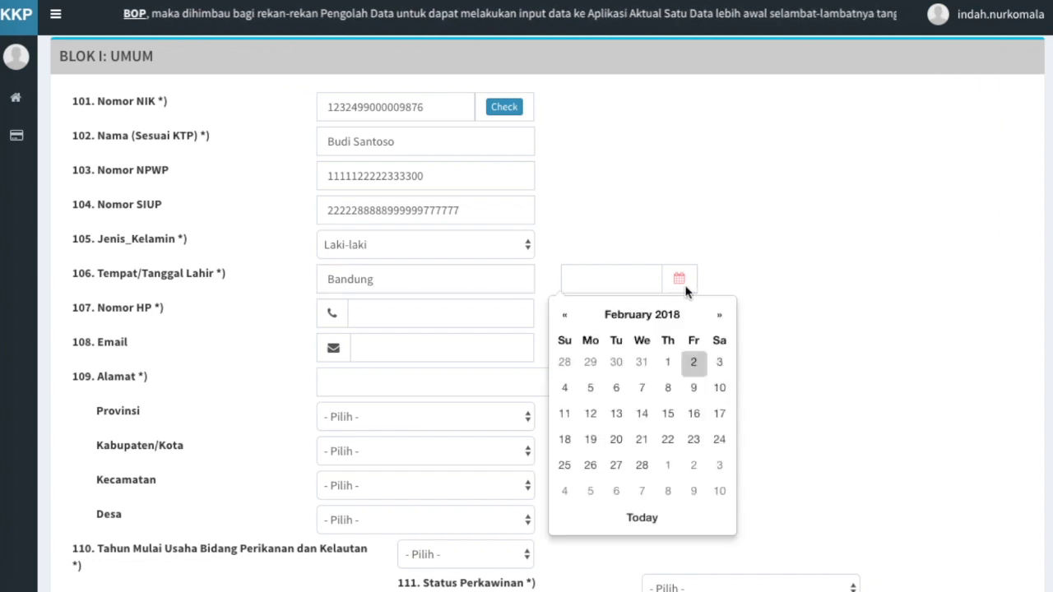
{"action": "left_click", "coordinate": [590, 314]}
{"action": "left_click", "coordinate": [592, 314]}
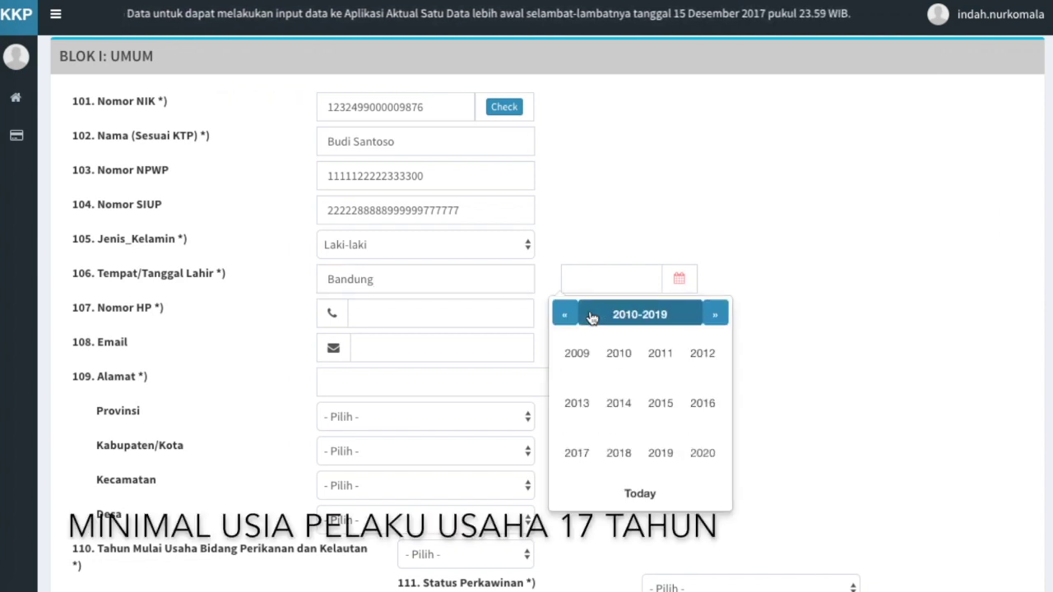
{"action": "left_click", "coordinate": [565, 315]}
{"action": "left_click", "coordinate": [565, 314]}
{"action": "left_click", "coordinate": [565, 314]}
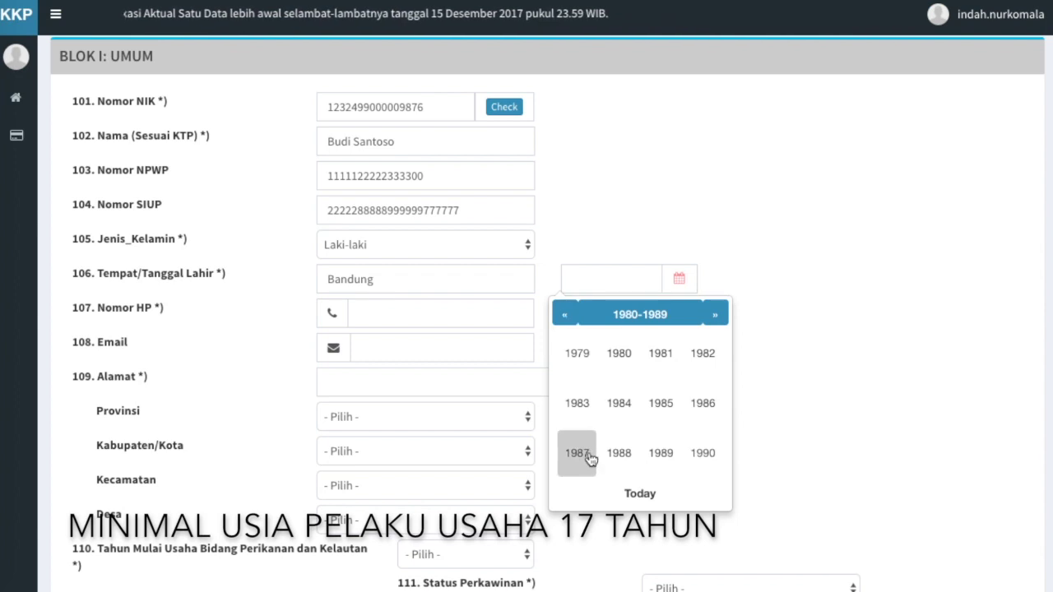
{"action": "left_click", "coordinate": [593, 454]}
{"action": "left_click", "coordinate": [697, 408]}
{"action": "left_click", "coordinate": [720, 465]}
{"action": "left_click", "coordinate": [757, 369]}
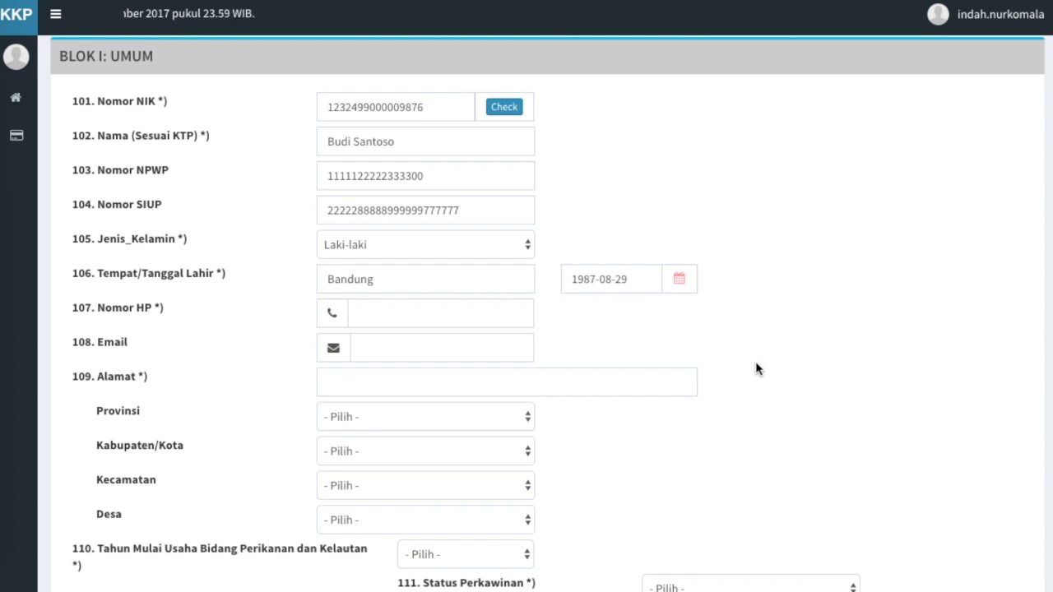
Fill in the applicant's phone number, e-mail address and street address
{"action": "left_click", "coordinate": [413, 314]}
{"action": "key", "text": "Tab"}
{"action": "key", "text": "Tab"}
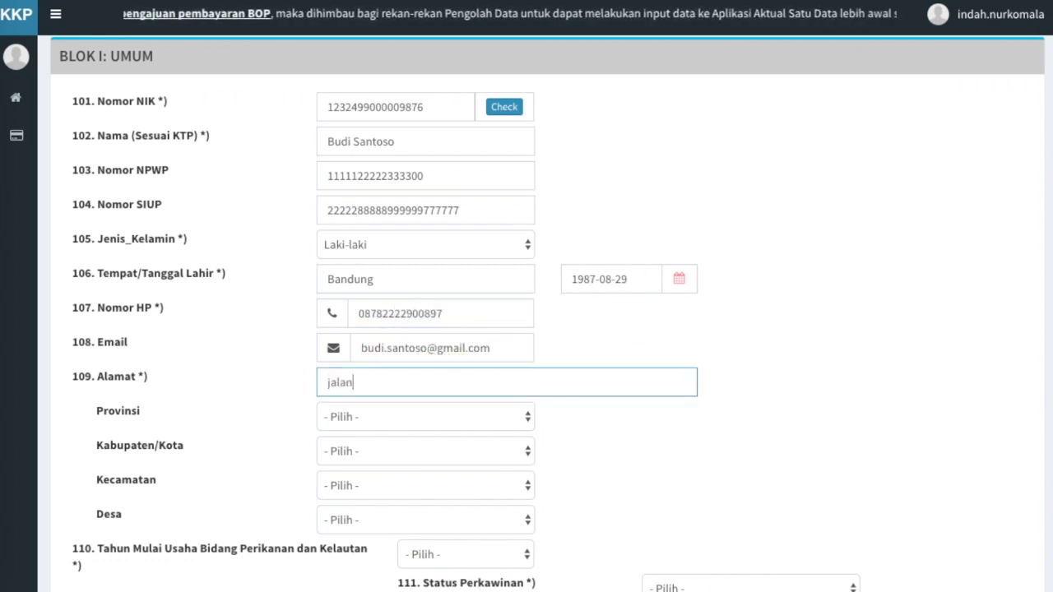
Select region JAWA BARAT, BANDUNG, sub-district MARGAHAYU and village MARGAHAYU SELATAN
{"action": "left_click", "coordinate": [502, 417]}
{"action": "left_click", "coordinate": [494, 565]}
{"action": "left_click", "coordinate": [490, 450]}
{"action": "left_click", "coordinate": [486, 516]}
{"action": "left_click", "coordinate": [484, 485]}
{"action": "scroll", "coordinate": [474, 530], "scroll_direction": "down", "scroll_amount": 10}
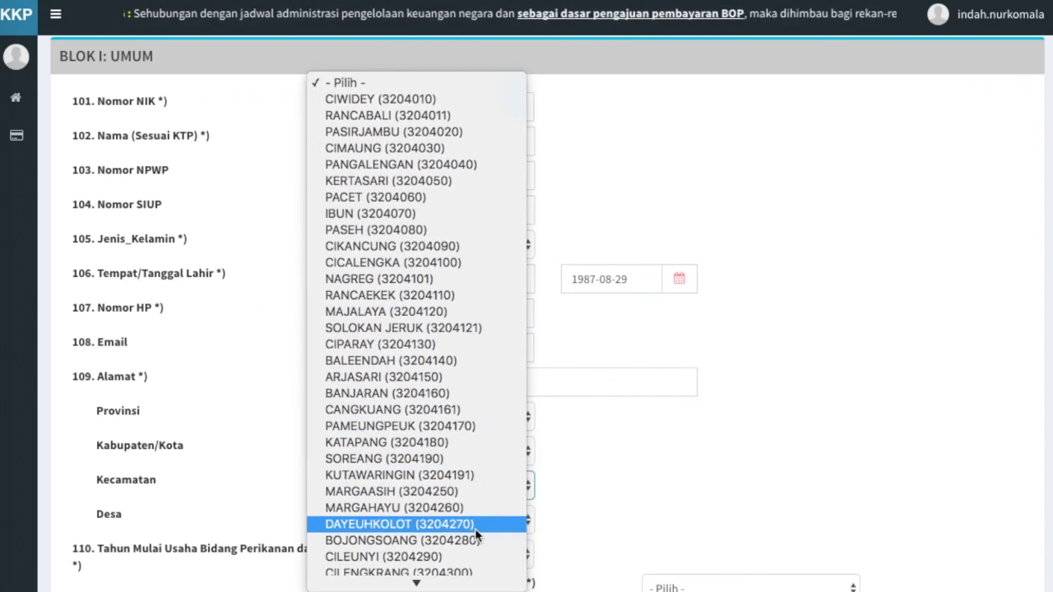
{"action": "left_click", "coordinate": [470, 508]}
{"action": "left_click", "coordinate": [413, 522]}
{"action": "scroll", "coordinate": [510, 550], "scroll_direction": "down", "scroll_amount": 2}
{"action": "left_click", "coordinate": [524, 524]}
{"action": "scroll", "coordinate": [524, 524], "scroll_direction": "down", "scroll_amount": 3}
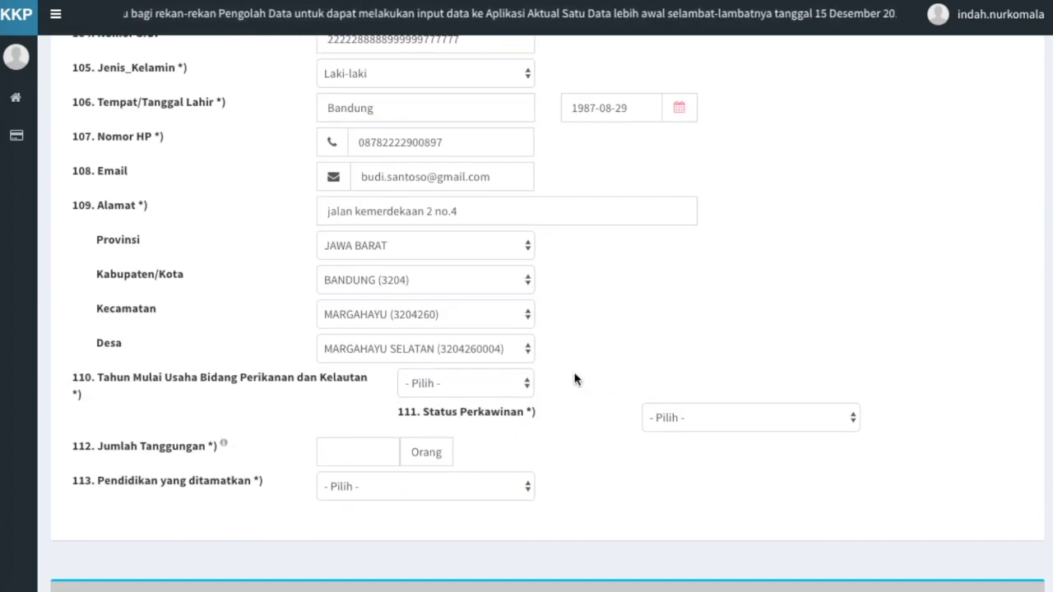
Set Tahun Mulai Usaha to 2006 and marital status to Belum Menikah
{"action": "left_click", "coordinate": [518, 387]}
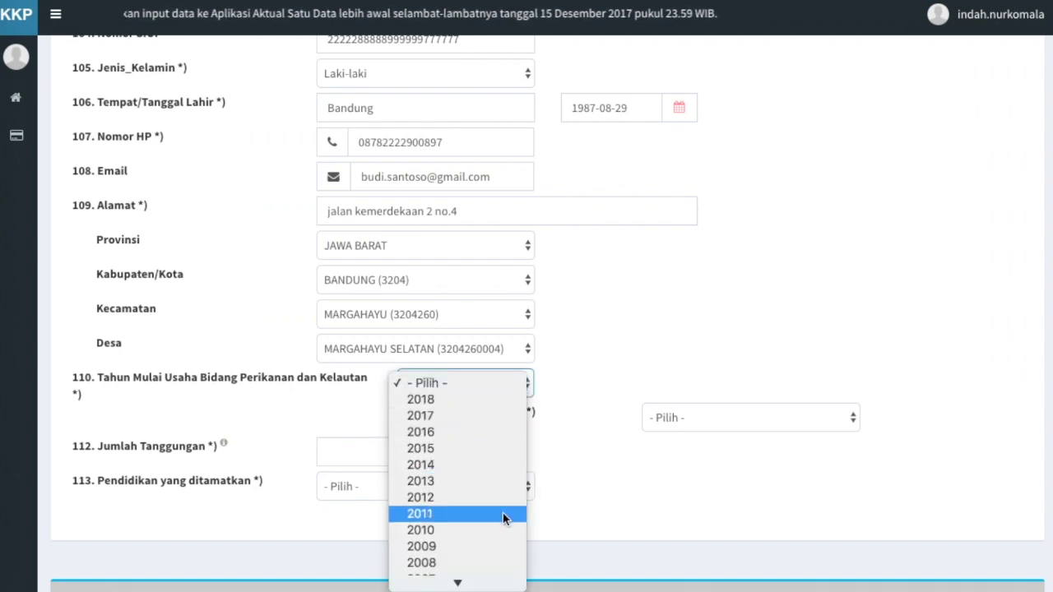
{"action": "scroll", "coordinate": [497, 561], "scroll_direction": "down", "scroll_amount": 2}
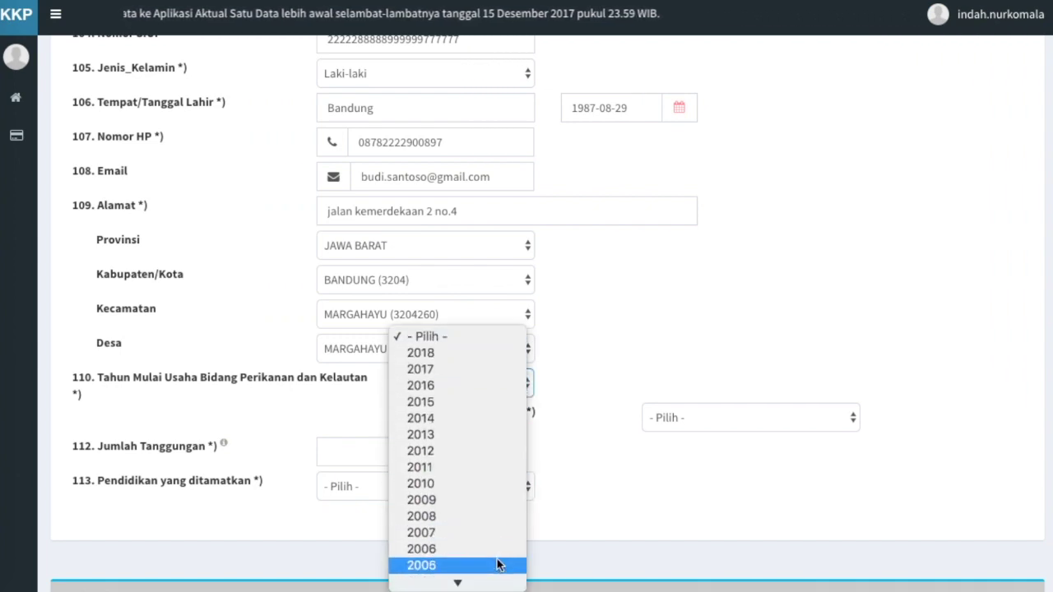
{"action": "left_click", "coordinate": [448, 554]}
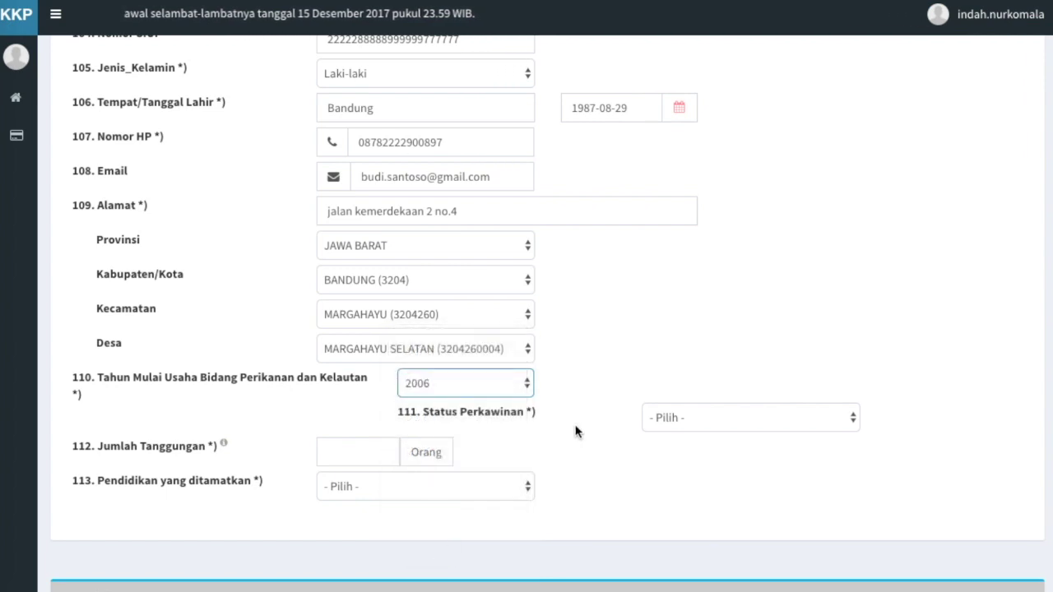
{"action": "left_click", "coordinate": [731, 420]}
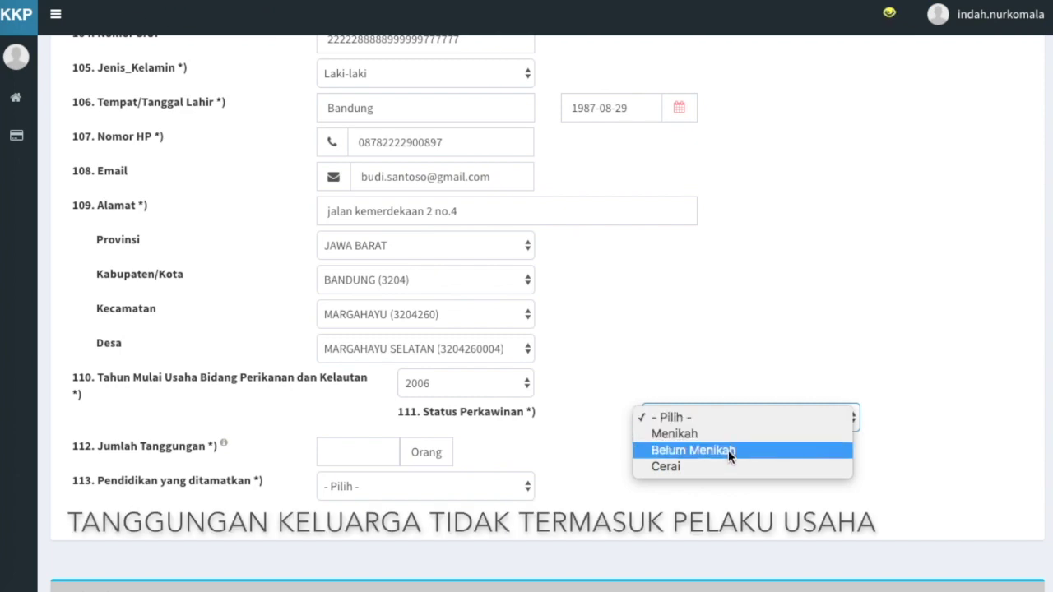
{"action": "left_click", "coordinate": [727, 453]}
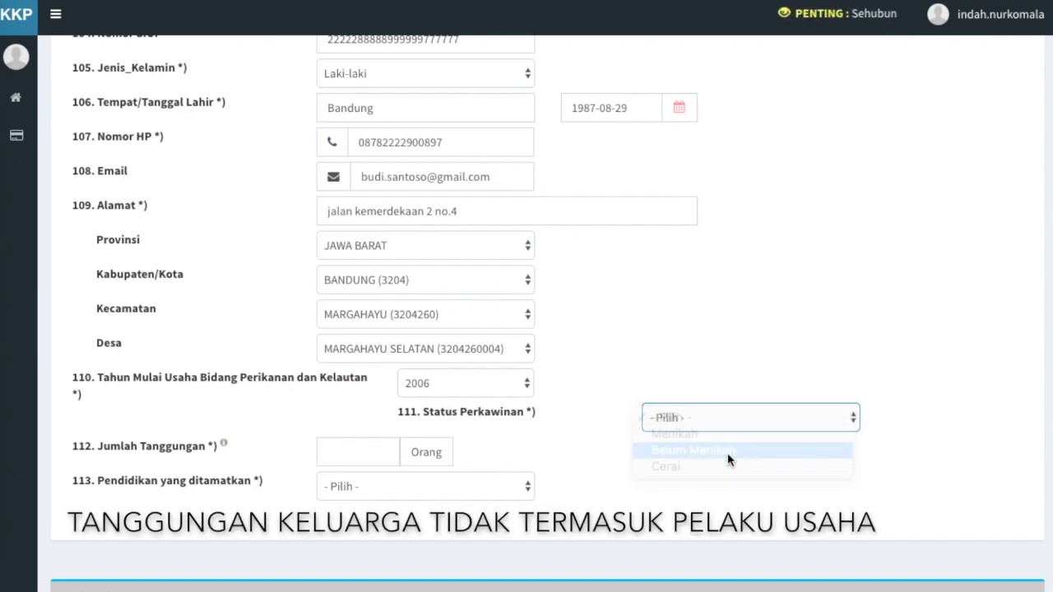
Enter 0 dependents and set completed education to SMA
{"action": "left_click", "coordinate": [359, 456]}
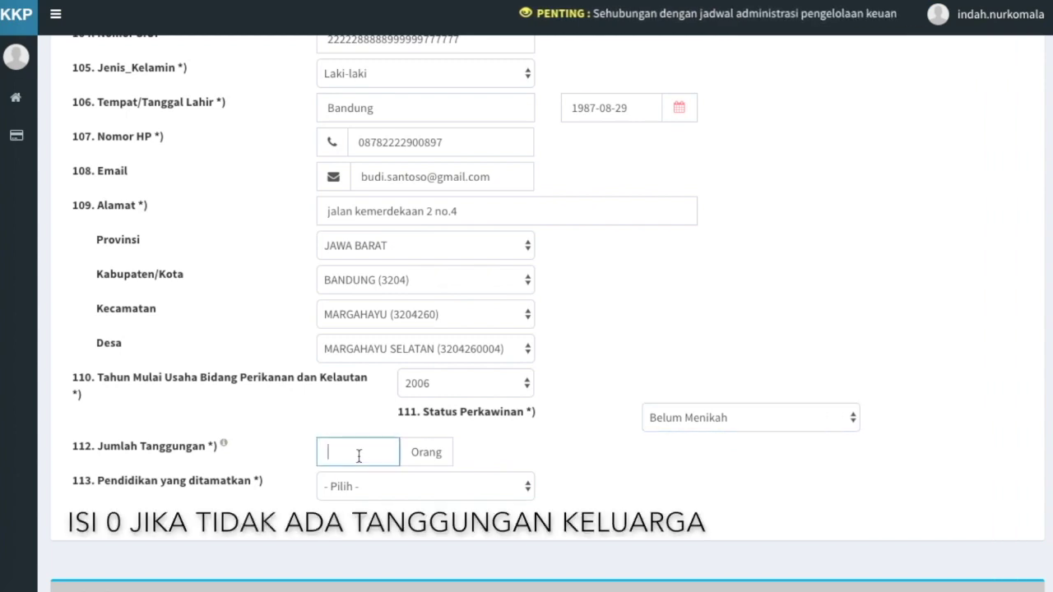
{"action": "type", "text": "0"}
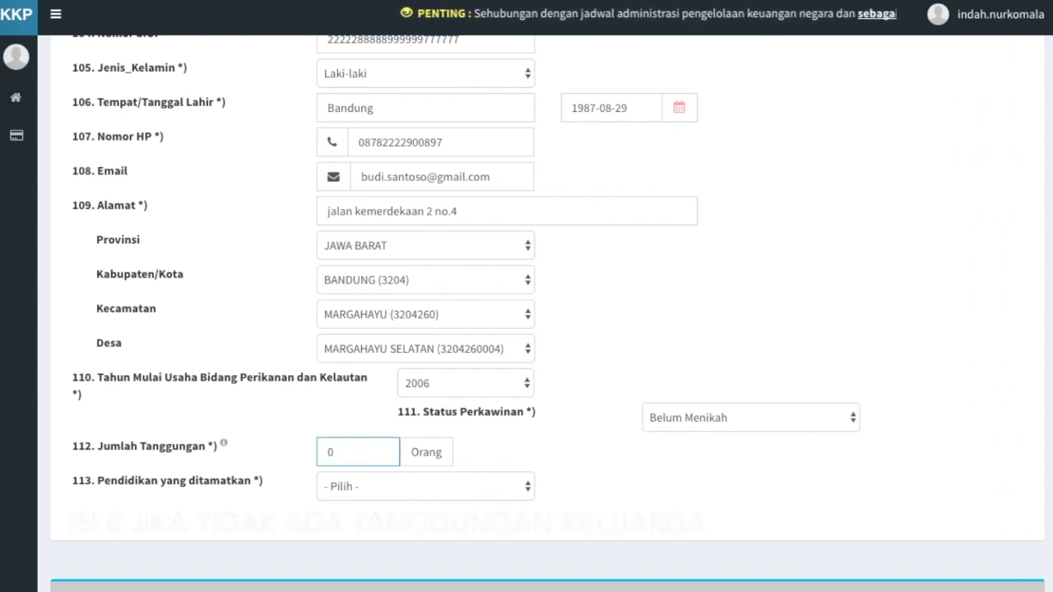
{"action": "left_click", "coordinate": [574, 478]}
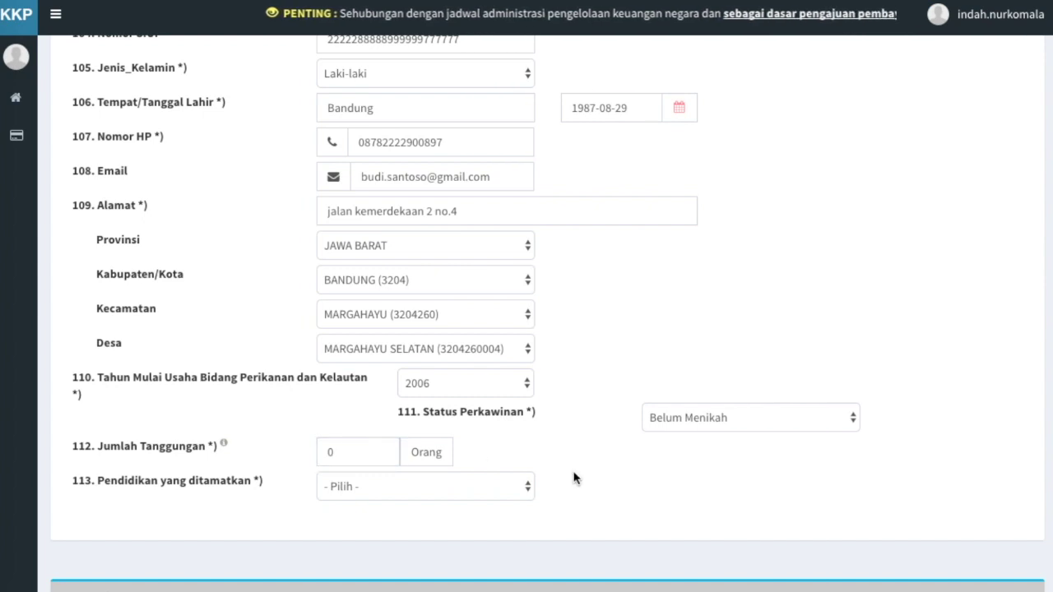
{"action": "left_click", "coordinate": [503, 488]}
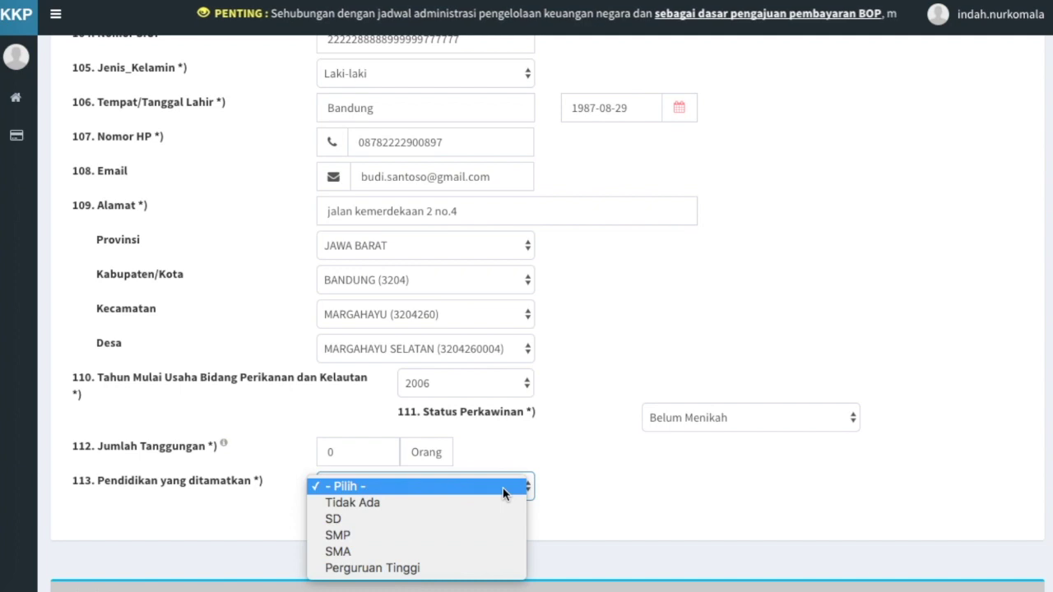
{"action": "left_click", "coordinate": [458, 555]}
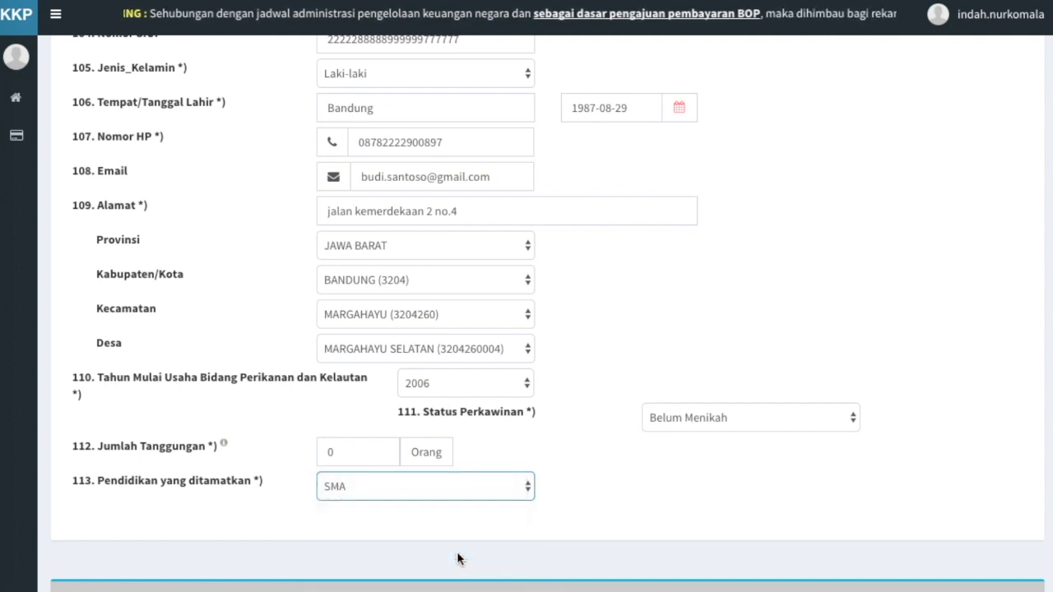
{"action": "left_click", "coordinate": [641, 529]}
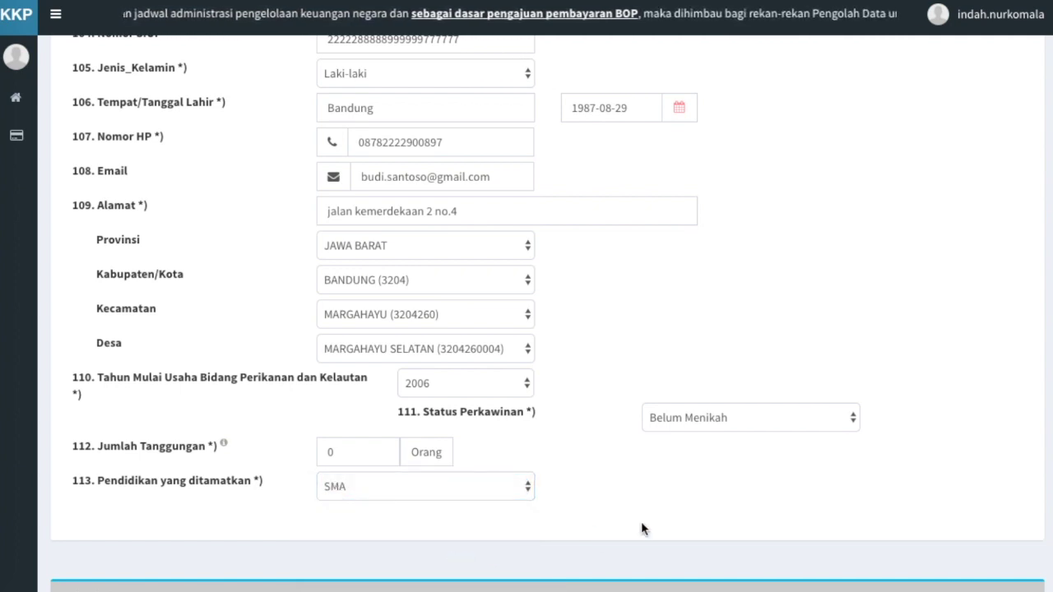
Choose NELAYAN as main profession, tick PEMASAR IKAN and PENGOLAH IKAN, then Simpan & Lanjutkan ke Form Khusus
{"action": "scroll", "coordinate": [643, 528], "scroll_direction": "down", "scroll_amount": 1}
{"action": "scroll", "coordinate": [642, 528], "scroll_direction": "down", "scroll_amount": 3}
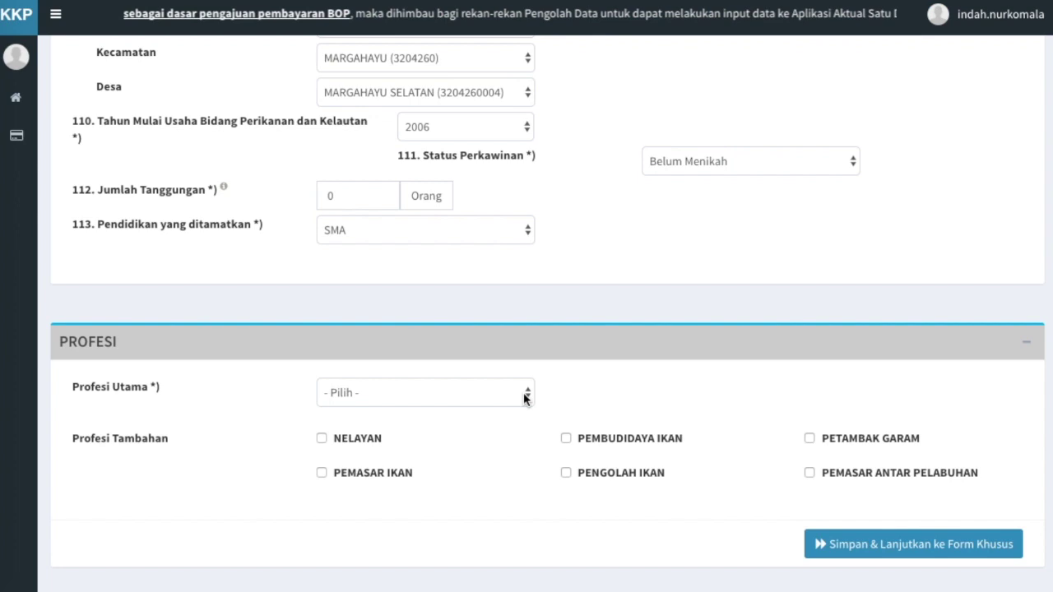
{"action": "left_click", "coordinate": [526, 397]}
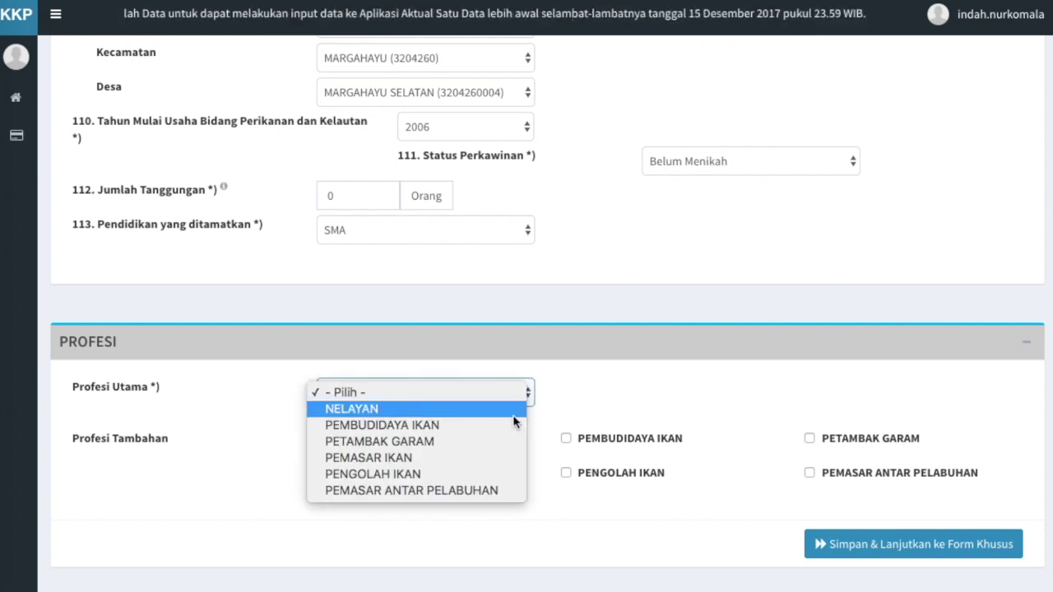
{"action": "left_click", "coordinate": [513, 413]}
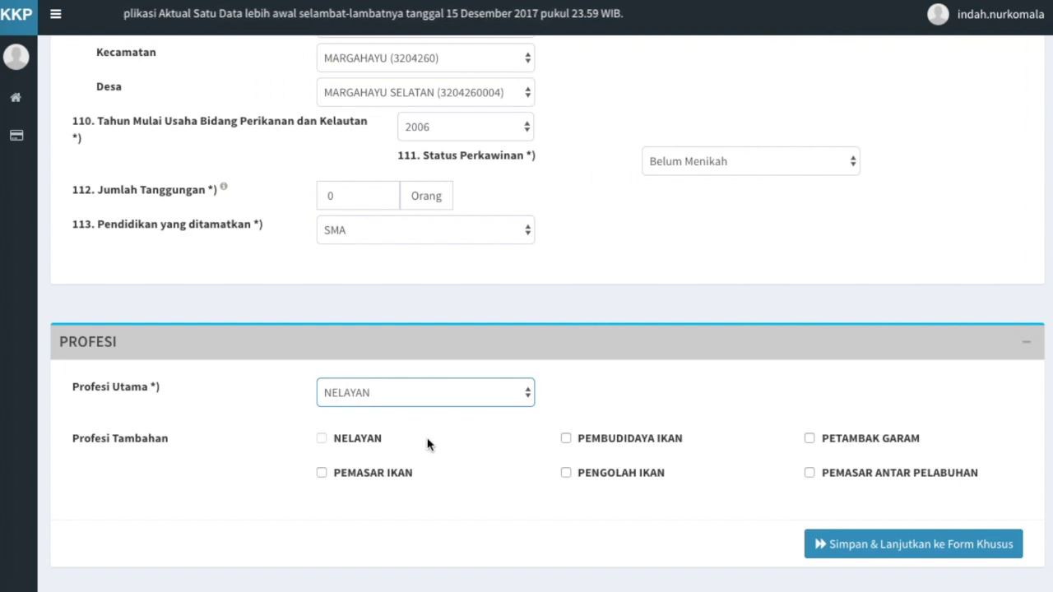
{"action": "left_click", "coordinate": [320, 472]}
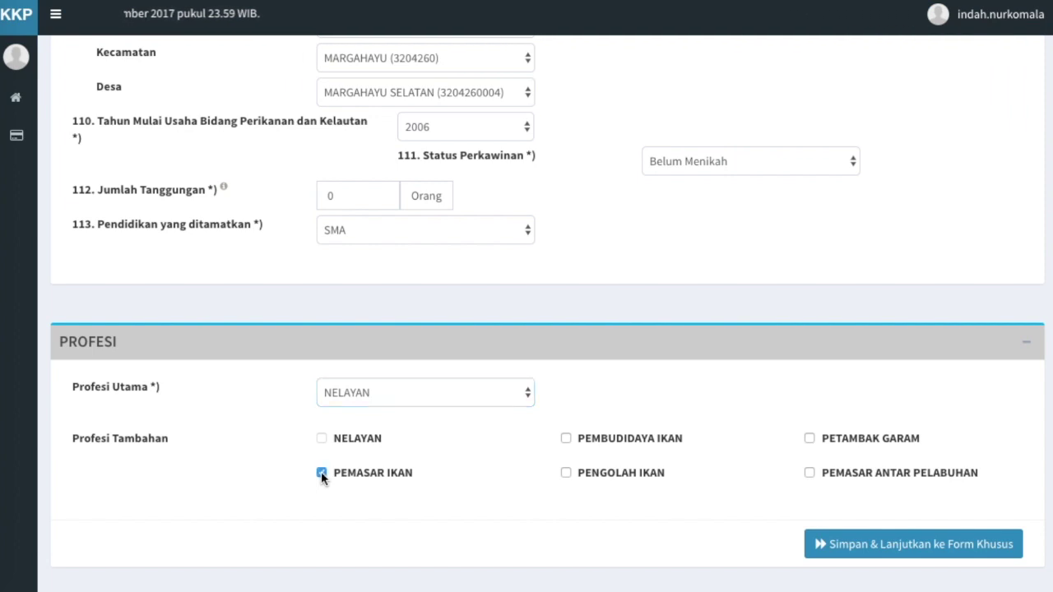
{"action": "left_click", "coordinate": [568, 472]}
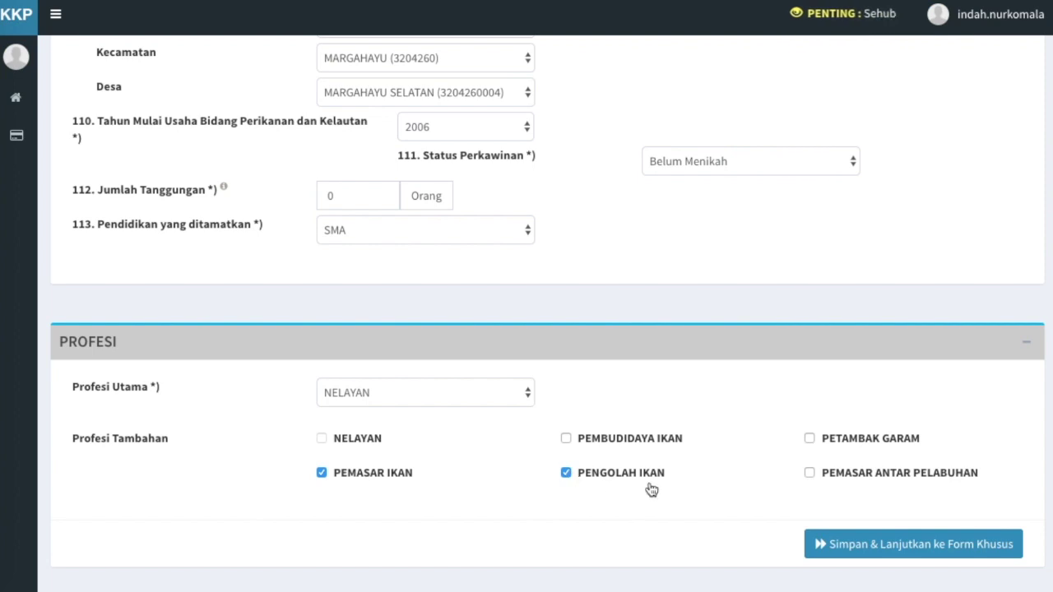
{"action": "left_click", "coordinate": [921, 542]}
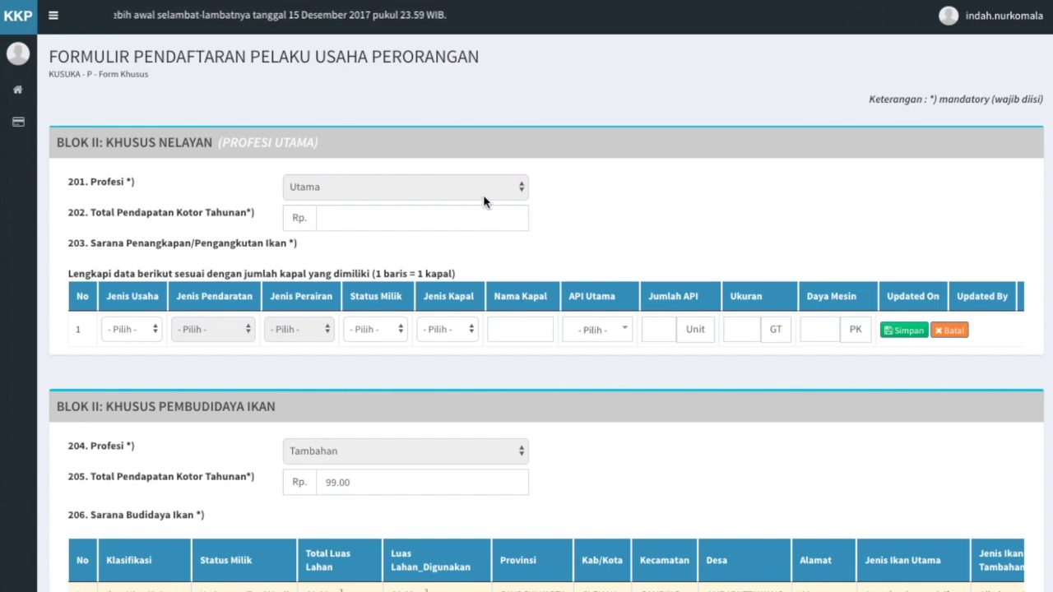
Enter 200000000 in field 202 Total Pendapatan Kotor Tahunan
{"action": "left_click", "coordinate": [440, 224]}
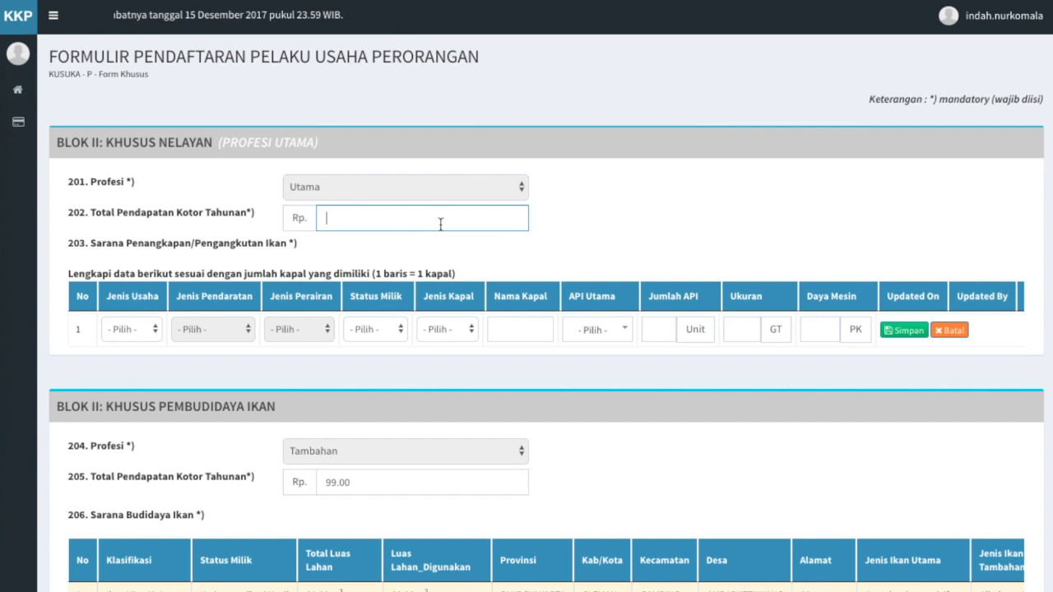
{"action": "type", "text": "200000000"}
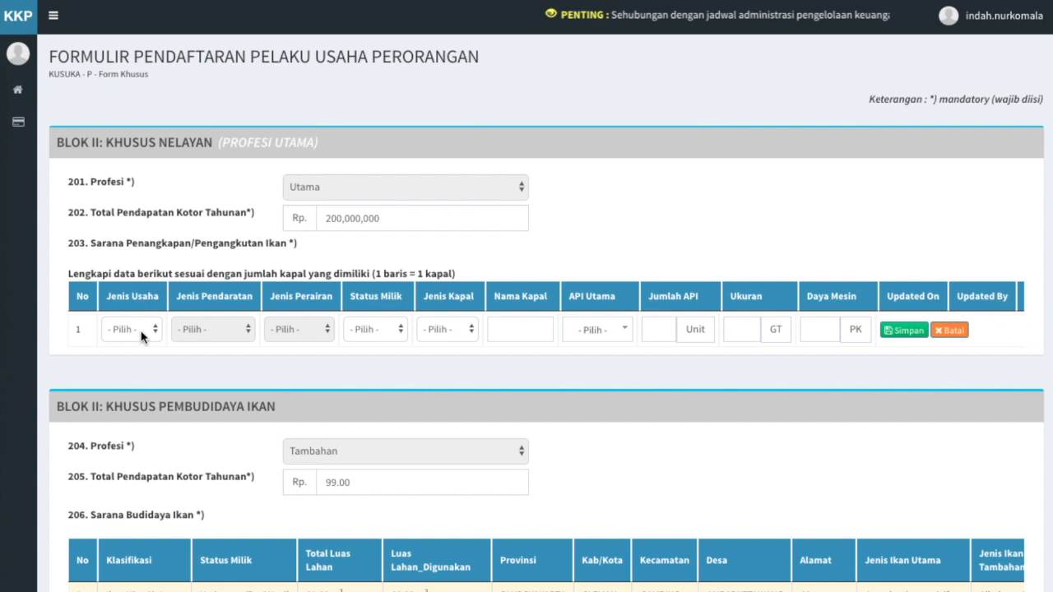
Set vessel 1 to Penangkapan Laut, Pelabuhan landing, its ownership status, Kapal Motor, named Mina Jaya
{"action": "left_click", "coordinate": [141, 332]}
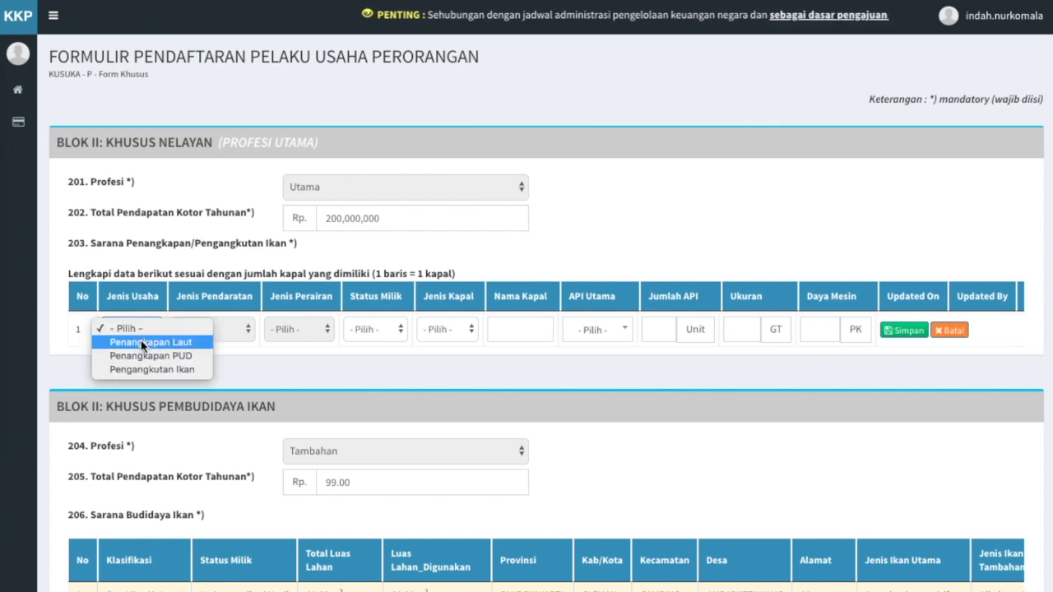
{"action": "left_click", "coordinate": [141, 342]}
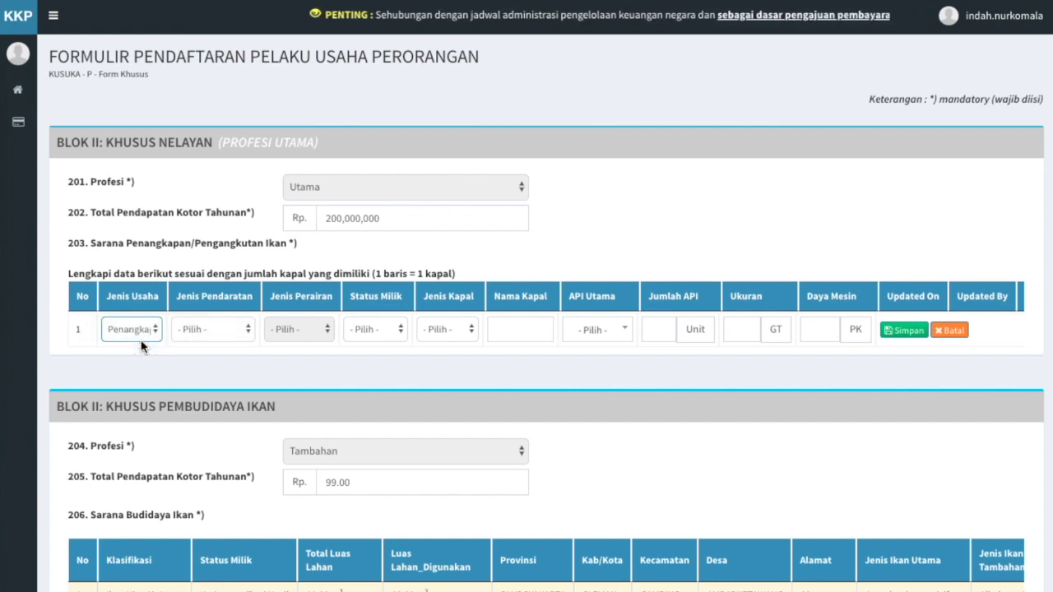
{"action": "left_click", "coordinate": [242, 329]}
{"action": "left_click", "coordinate": [241, 341]}
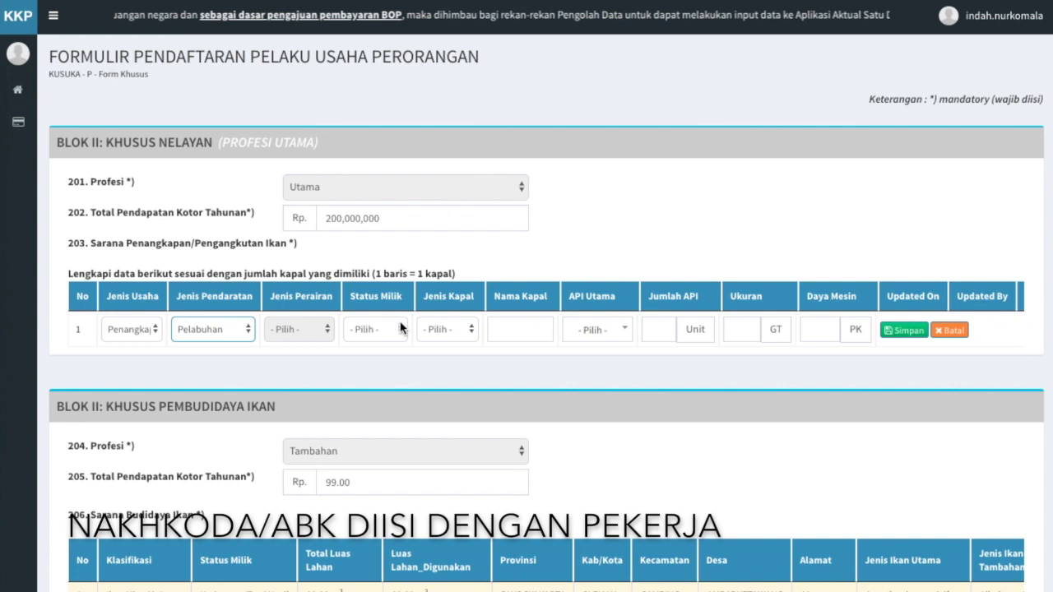
{"action": "left_click", "coordinate": [401, 328]}
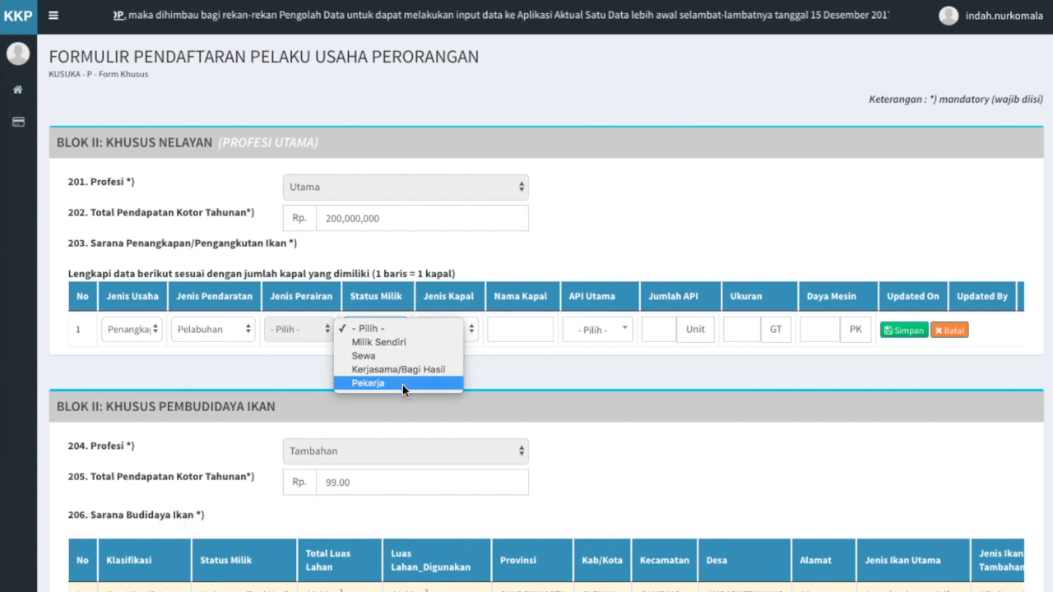
{"action": "left_click", "coordinate": [401, 342]}
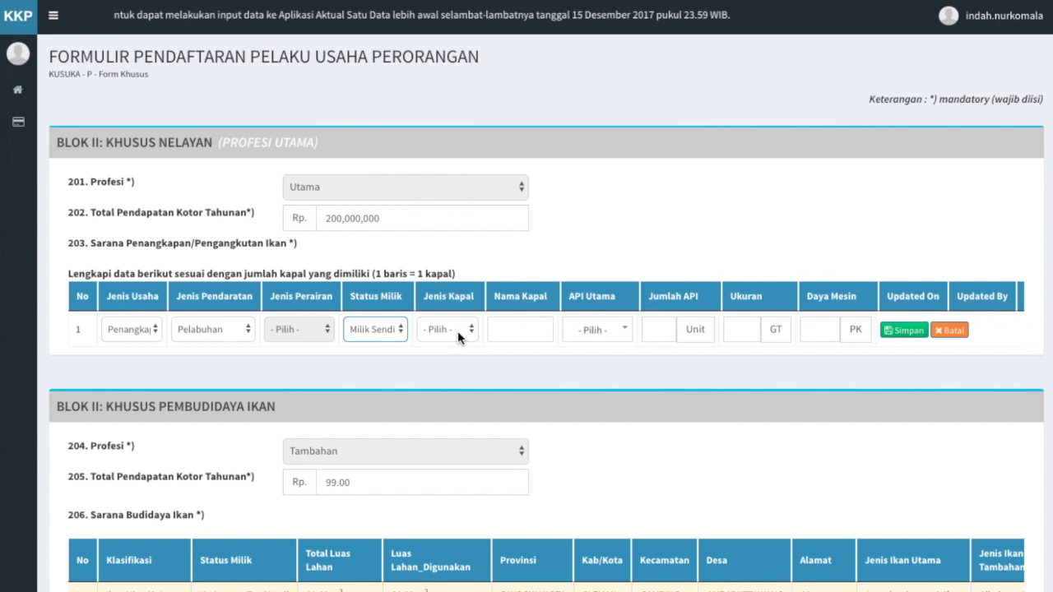
{"action": "left_click", "coordinate": [458, 331]}
{"action": "left_click", "coordinate": [458, 340]}
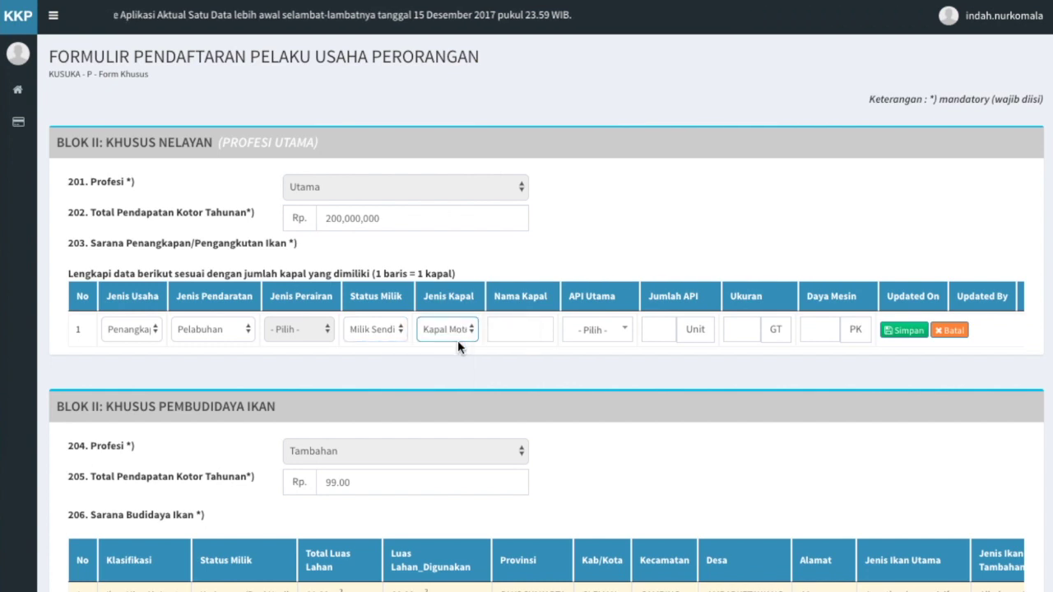
{"action": "left_click", "coordinate": [530, 328]}
{"action": "type", "text": "Mina Jaya"}
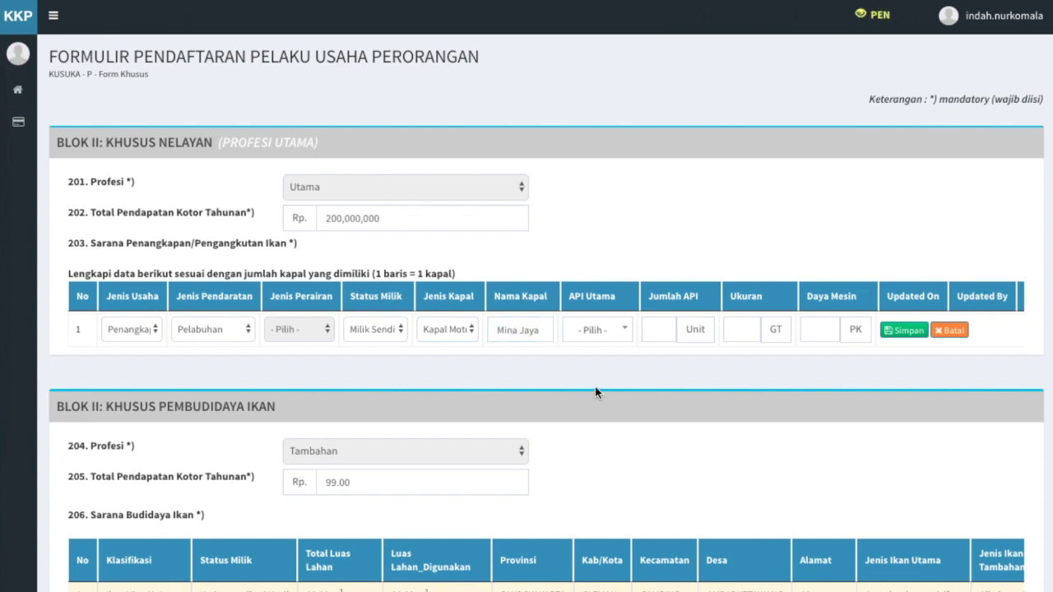
Pick the main fishing gear via search 'pukat cin', enter 1 unit, 29 GT, 100 PK, and save the row
{"action": "left_click", "coordinate": [625, 333]}
{"action": "left_click", "coordinate": [626, 337]}
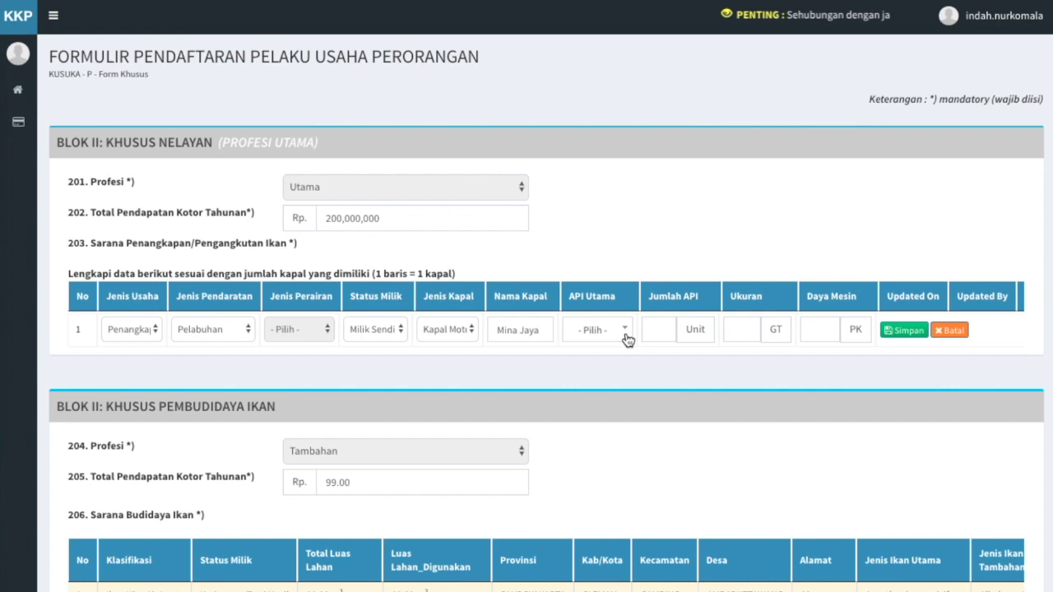
{"action": "left_click", "coordinate": [627, 338]}
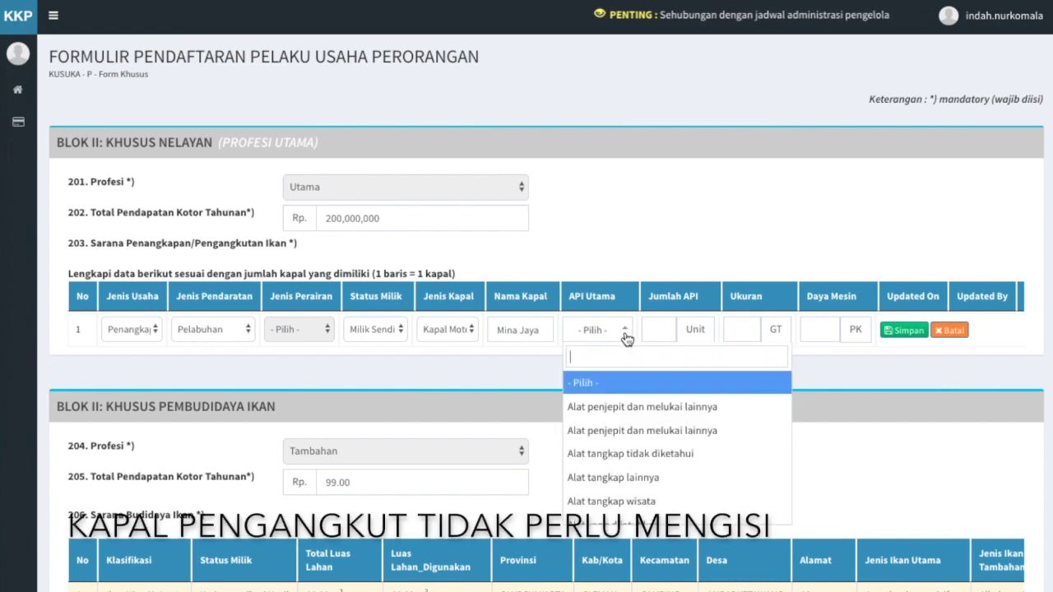
{"action": "type", "text": "pu"}
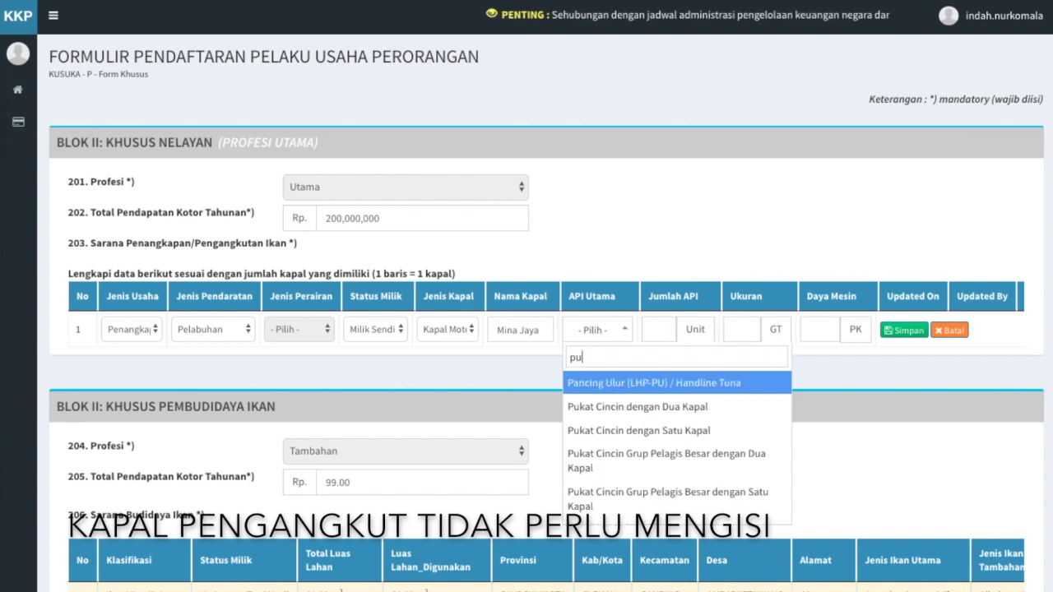
{"action": "type", "text": "kat cin"}
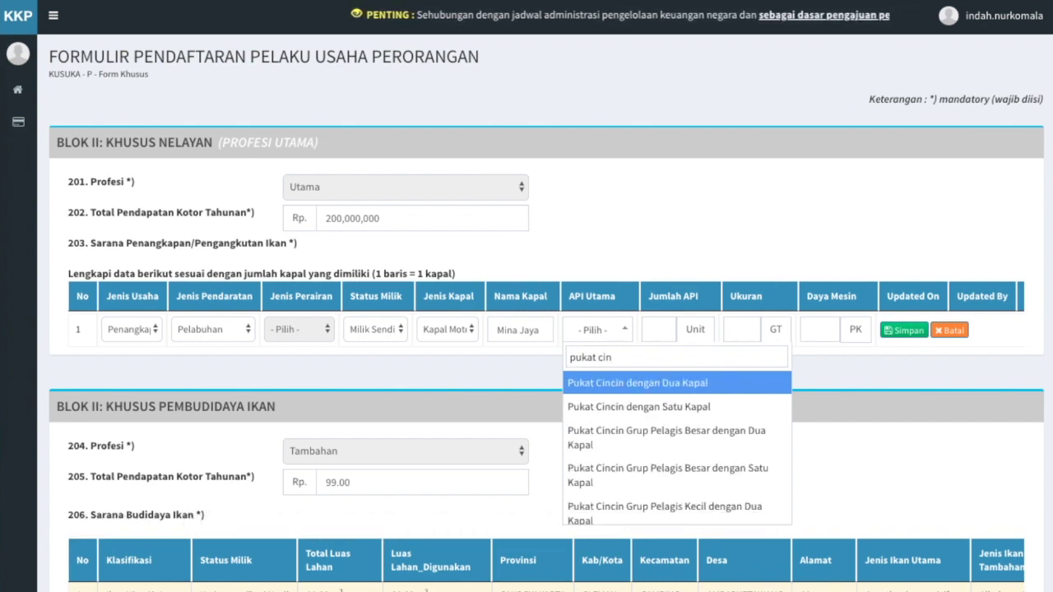
{"action": "left_click", "coordinate": [632, 415]}
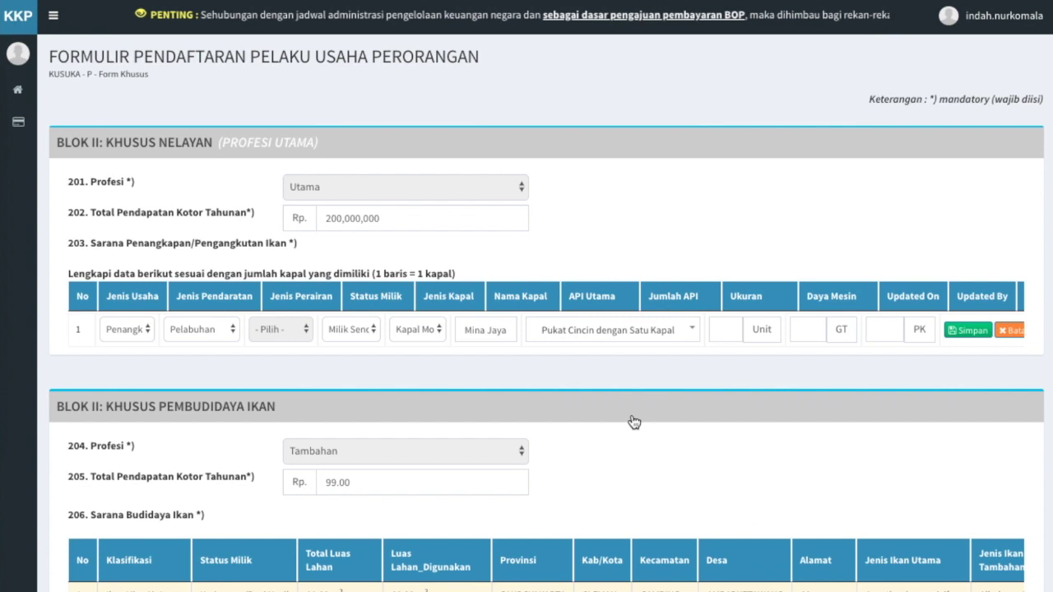
{"action": "left_click", "coordinate": [724, 329]}
{"action": "type", "text": "1"}
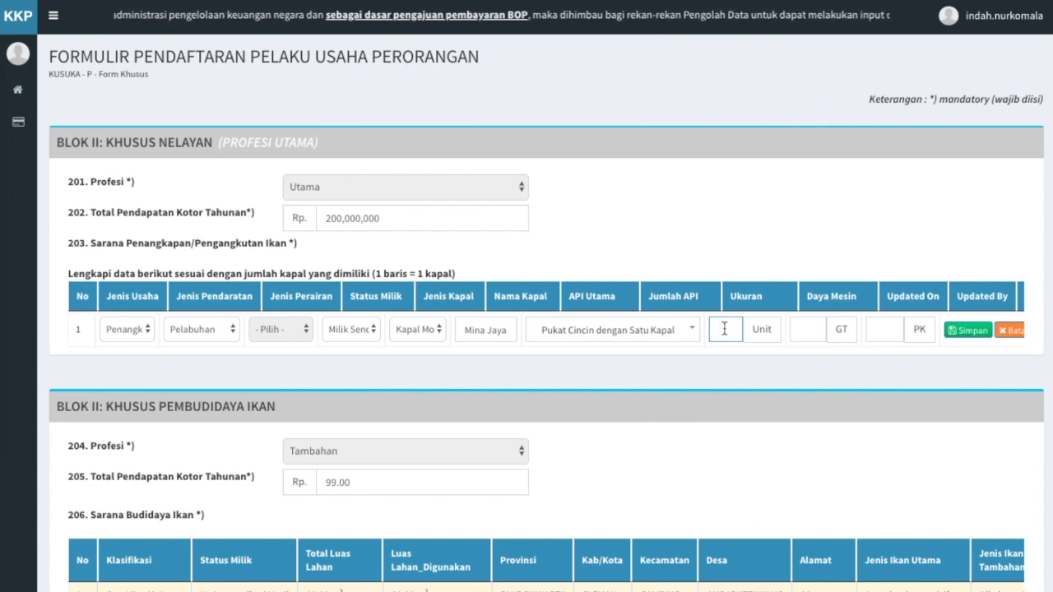
{"action": "left_click", "coordinate": [816, 323]}
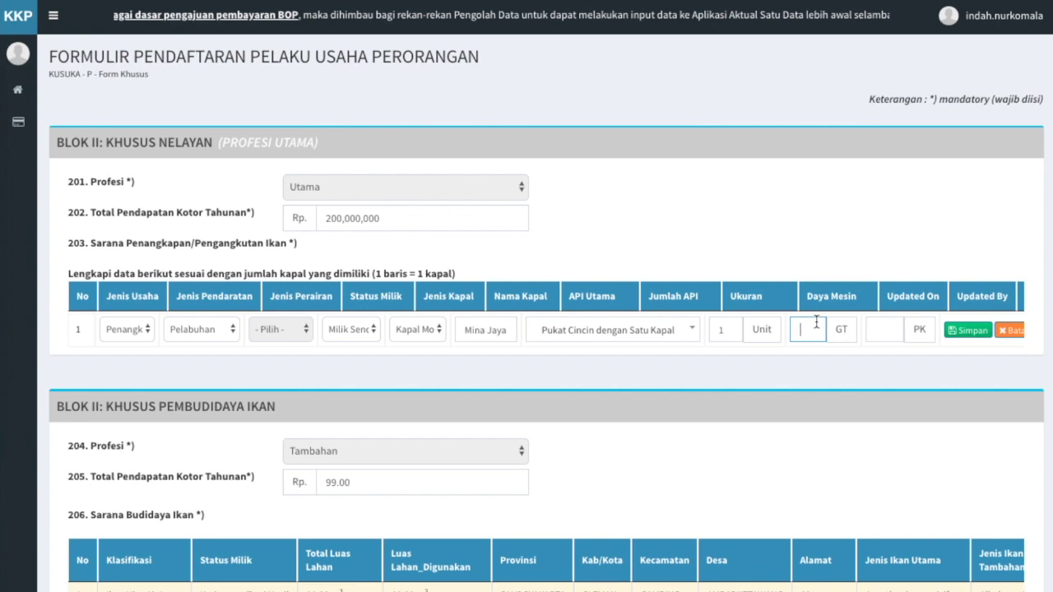
{"action": "type", "text": "29"}
{"action": "left_click", "coordinate": [893, 324]}
{"action": "type", "text": "100"}
{"action": "left_click", "coordinate": [945, 363]}
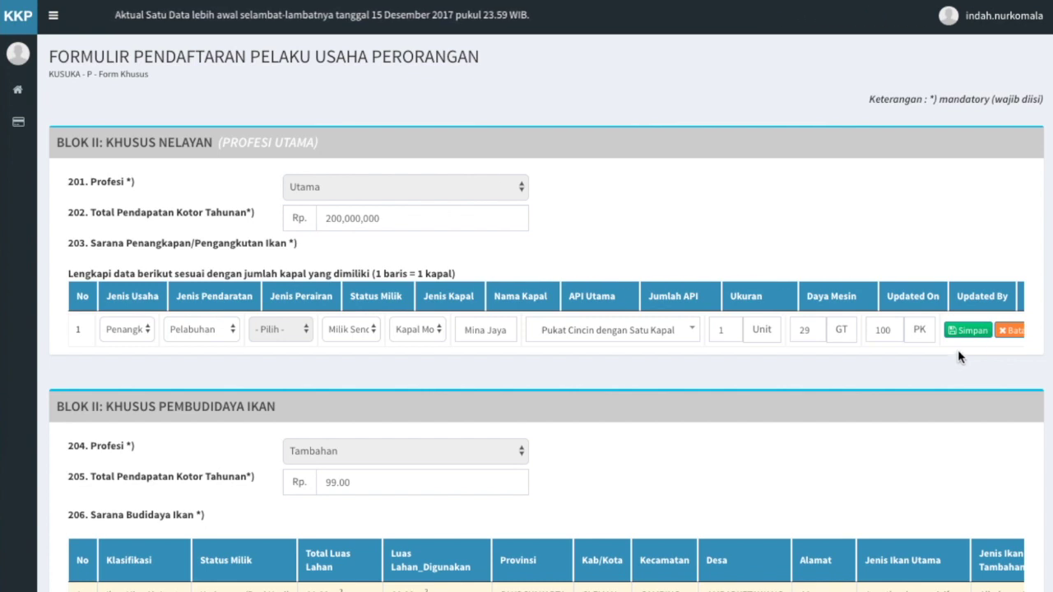
{"action": "left_click", "coordinate": [972, 331]}
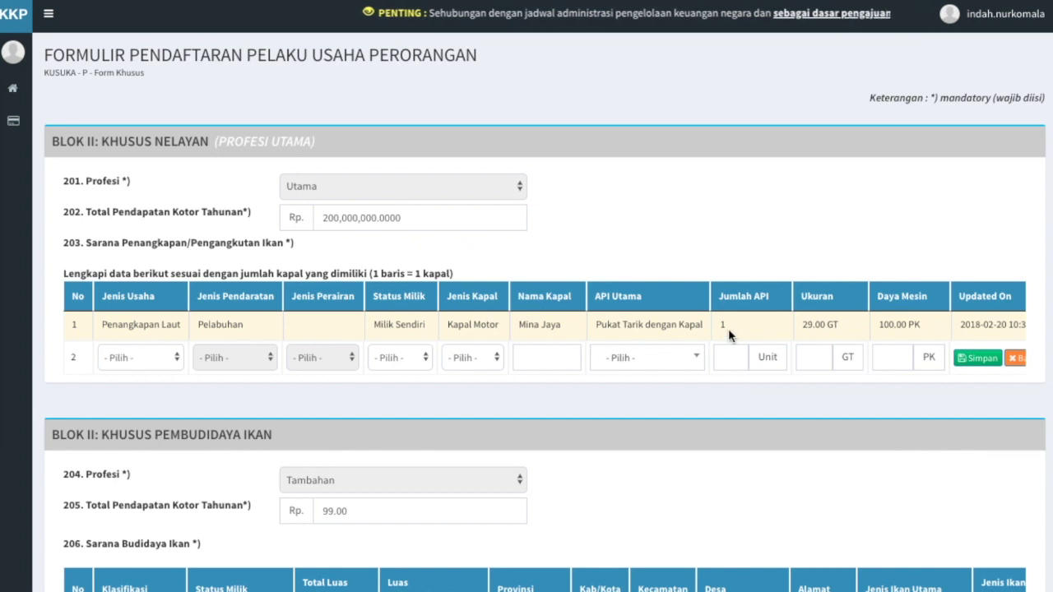
Re-edit boat row 1 (Mina Jaya), set main gear to Pancing Ulur (LHP-PU) / Handline Tuna, and save
{"action": "scroll", "coordinate": [728, 329], "scroll_direction": "right", "scroll_amount": 5}
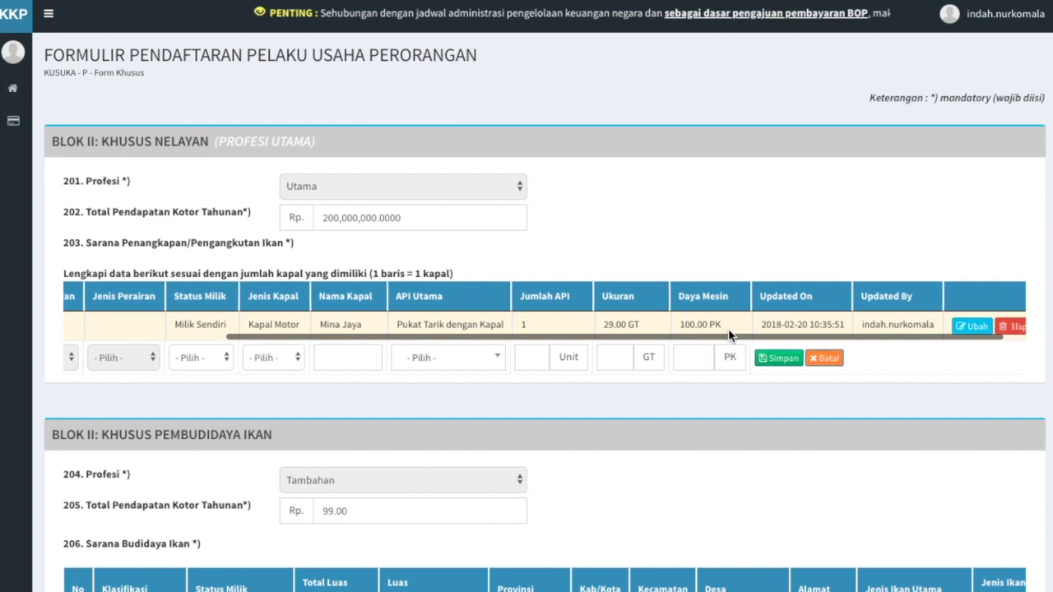
{"action": "scroll", "coordinate": [727, 336], "scroll_direction": "right", "scroll_amount": 1}
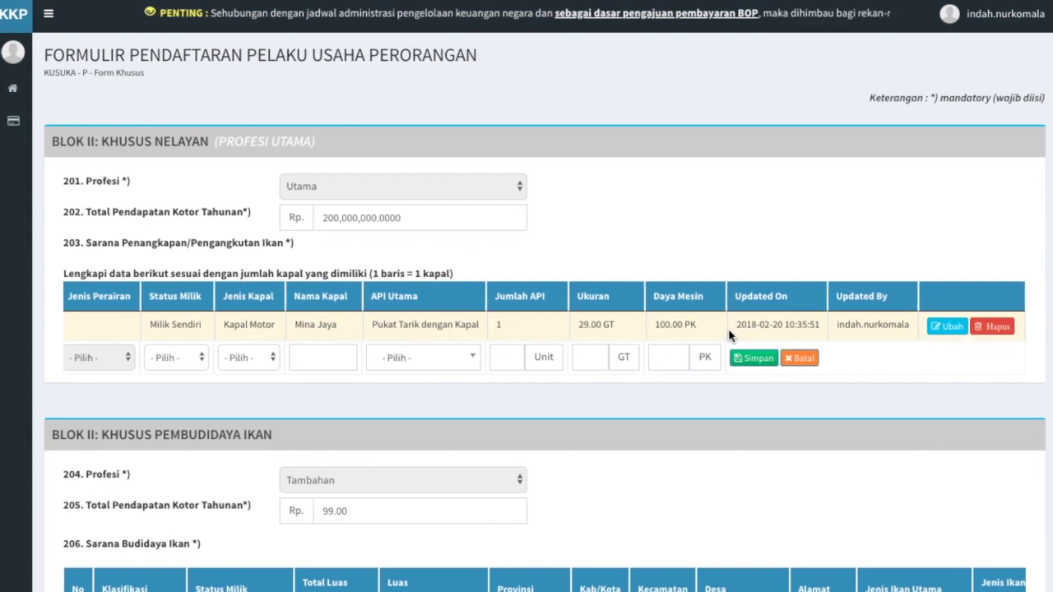
{"action": "left_click", "coordinate": [943, 331]}
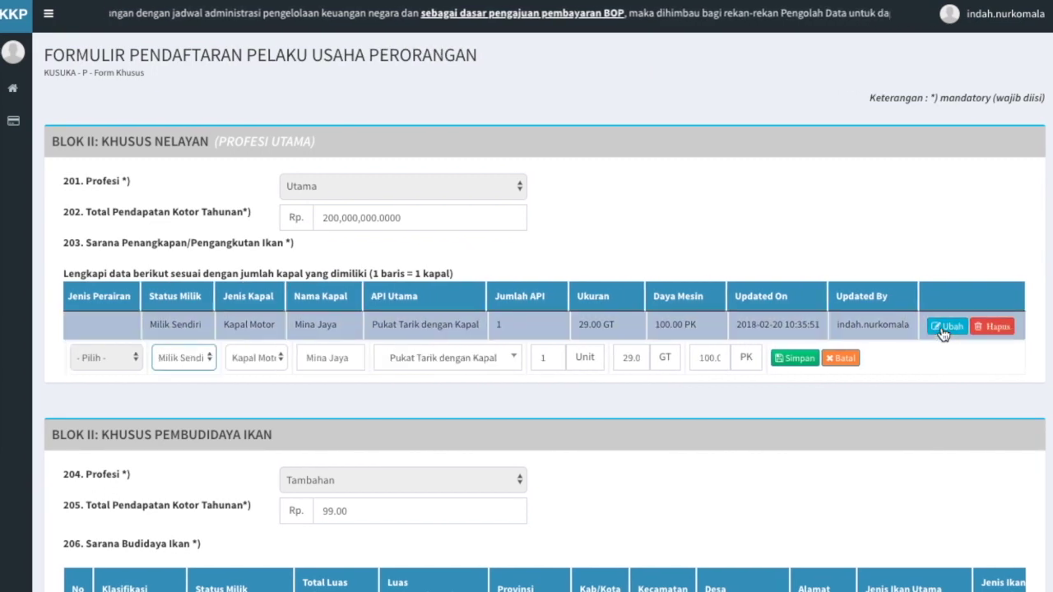
{"action": "left_click", "coordinate": [480, 367]}
{"action": "type", "text": "pancing ul"}
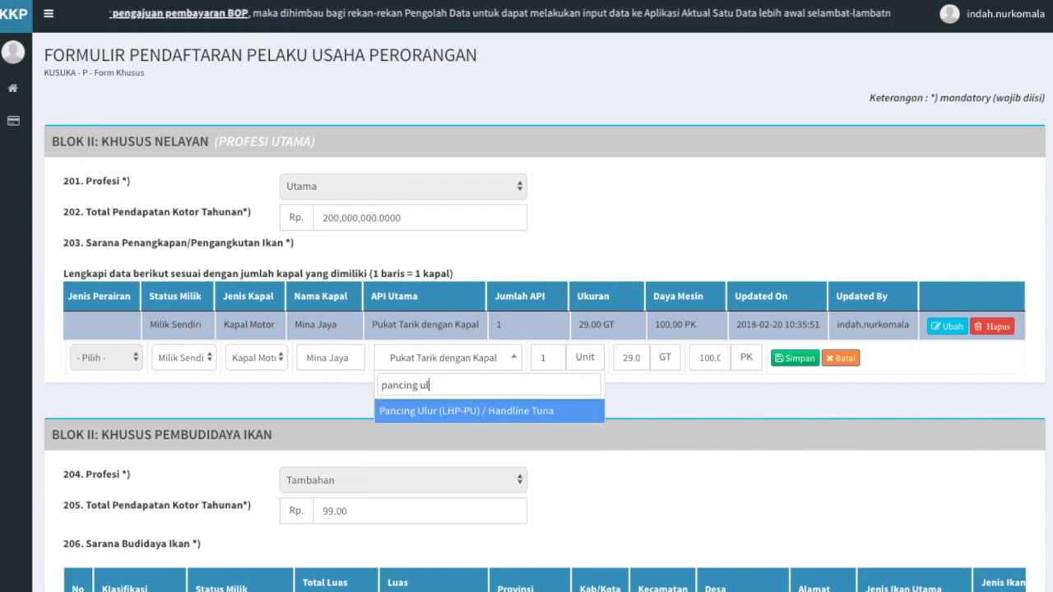
{"action": "left_click", "coordinate": [480, 419]}
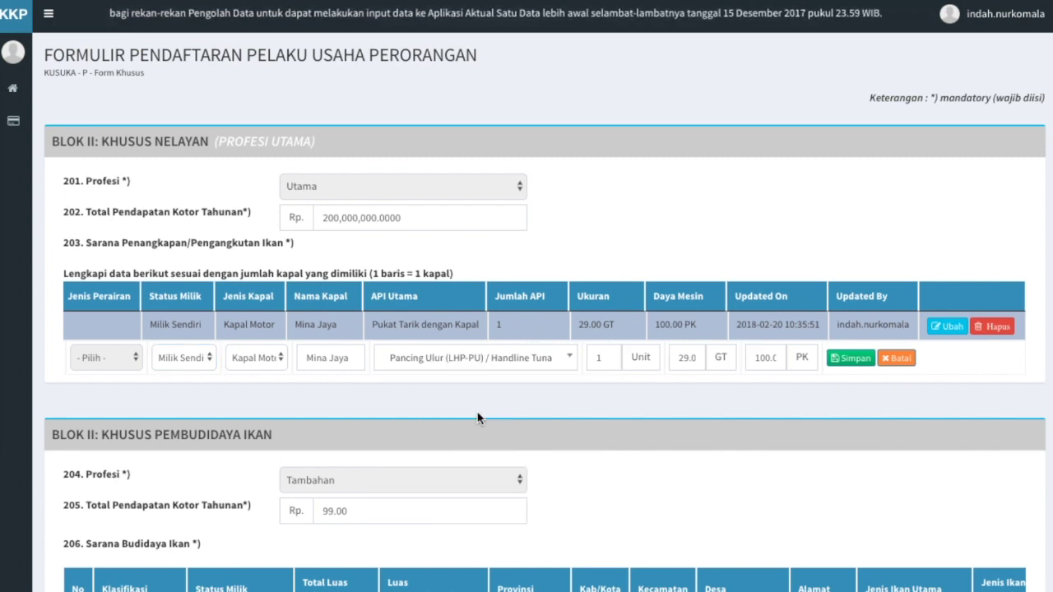
{"action": "left_click", "coordinate": [855, 359]}
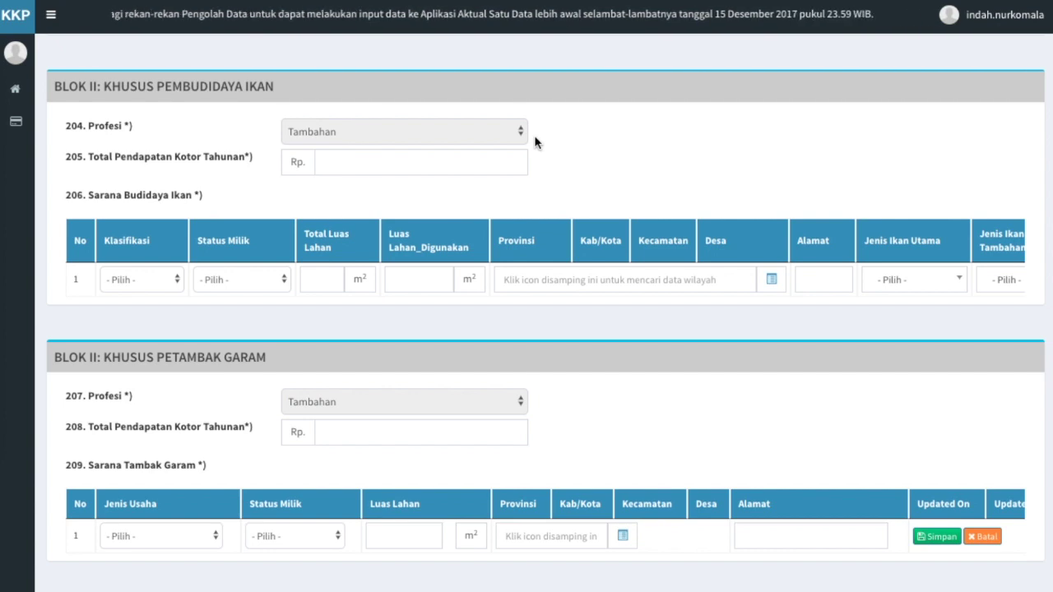
Enter 500,000,000 as the fish-farming annual income
{"action": "left_click", "coordinate": [452, 165]}
{"action": "type", "text": "500,000,000"}
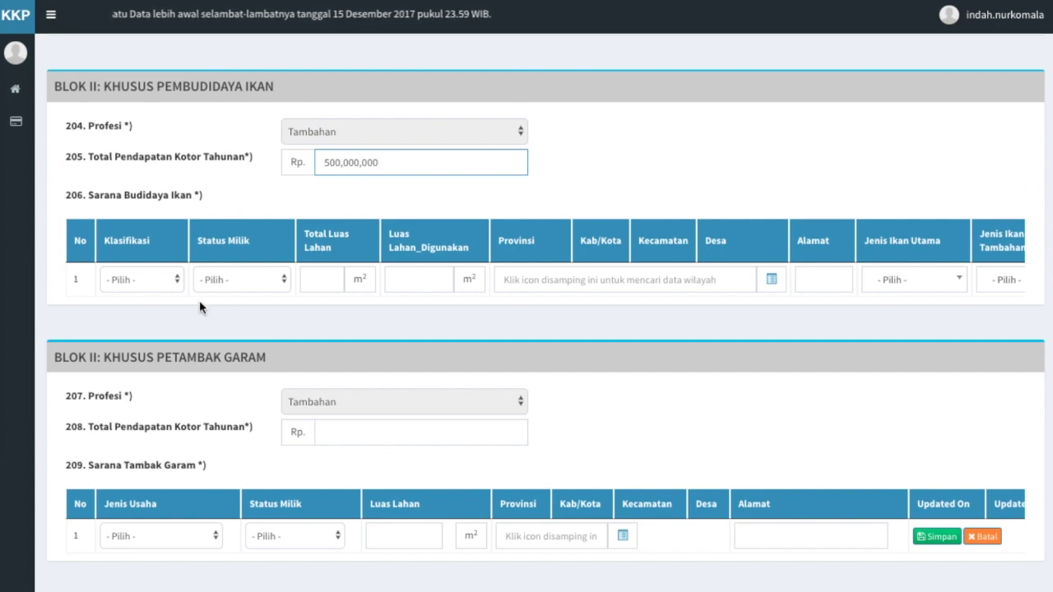
{"action": "left_click", "coordinate": [172, 298]}
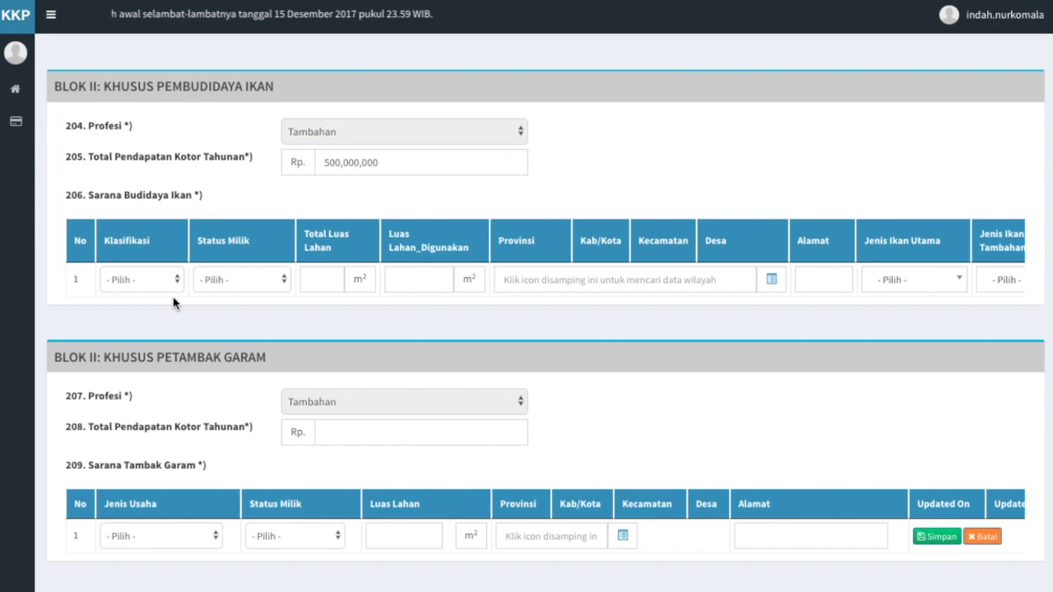
Fill the farm row as Karamba, Milik Sendiri, 10,000 m² total land and 7,000 m² in use
{"action": "left_click", "coordinate": [166, 284]}
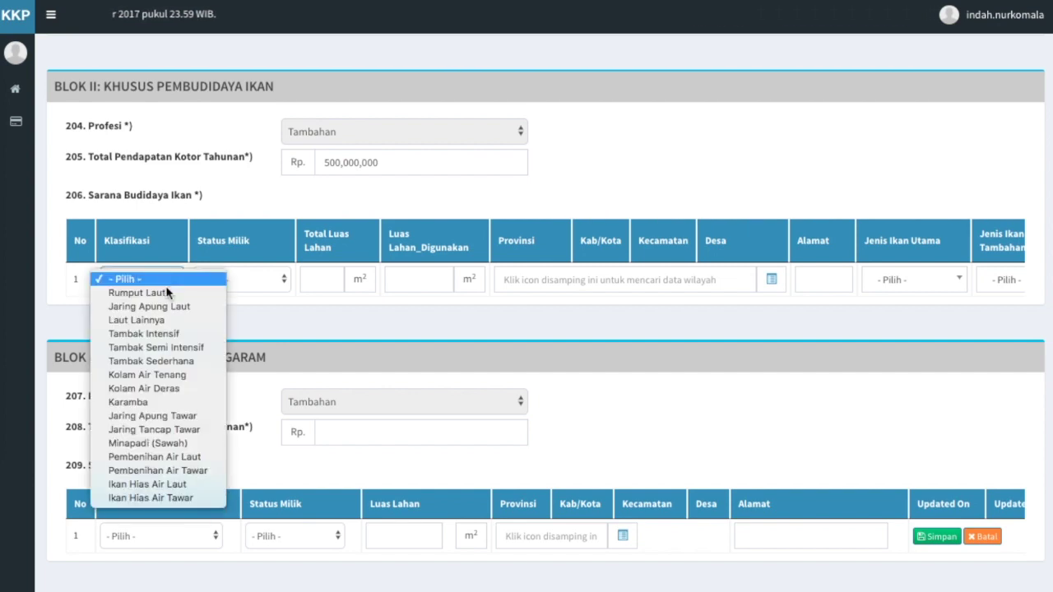
{"action": "left_click", "coordinate": [127, 402]}
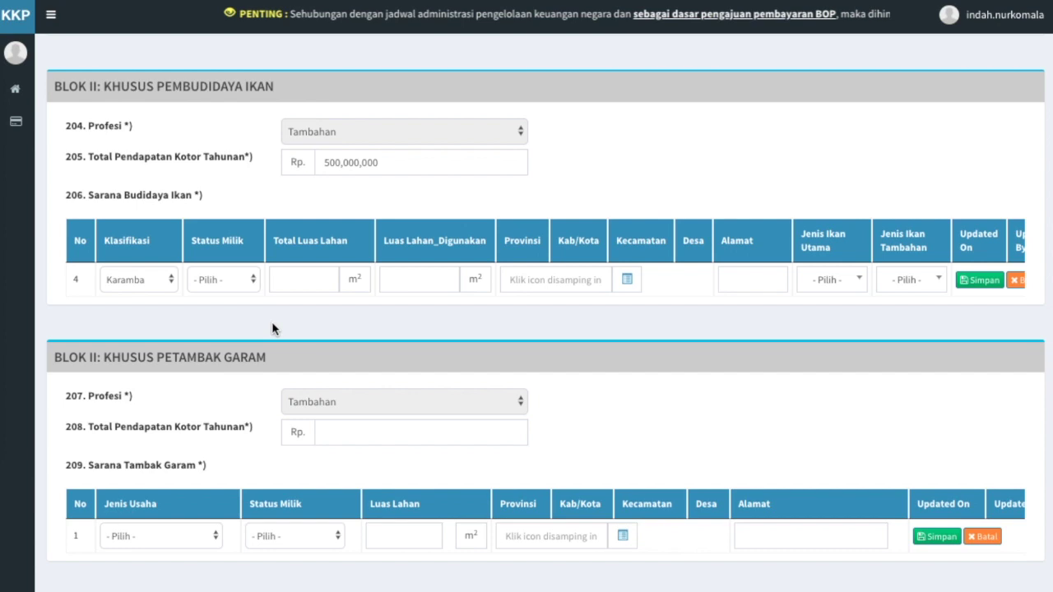
{"action": "left_click", "coordinate": [246, 283]}
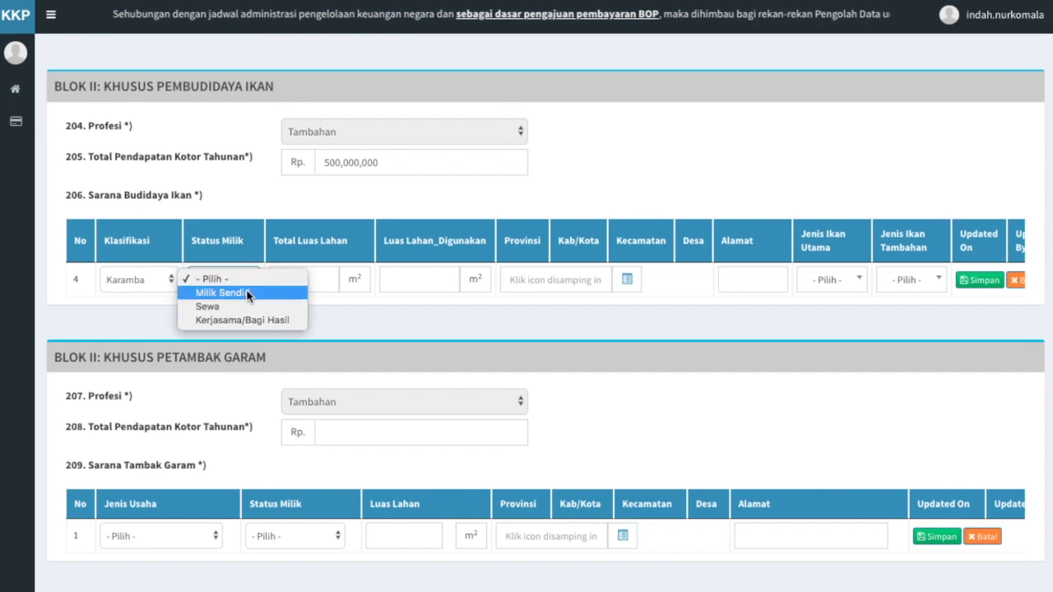
{"action": "left_click", "coordinate": [246, 292]}
{"action": "left_click", "coordinate": [309, 283]}
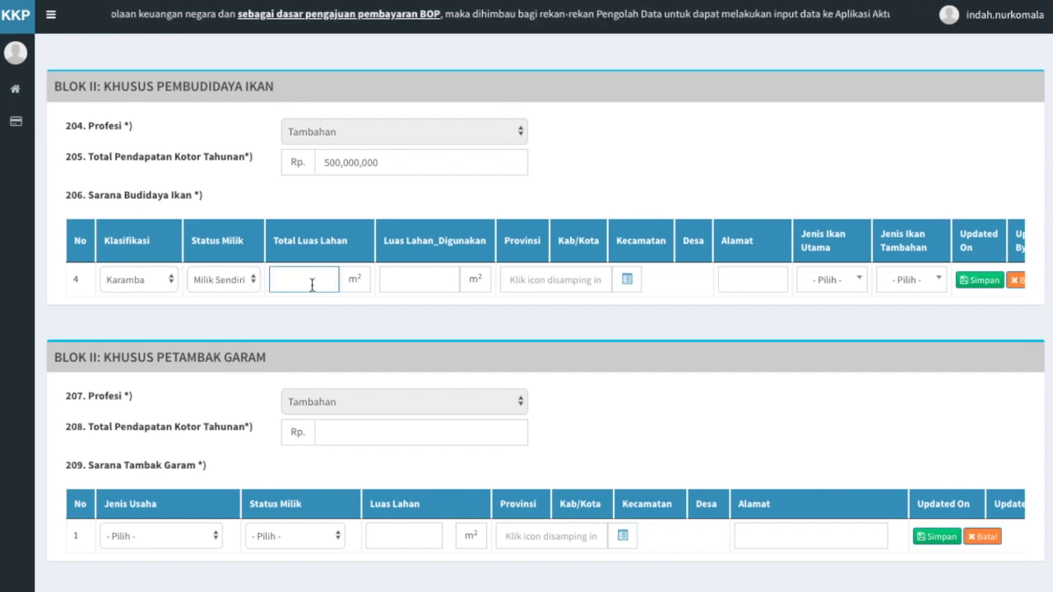
{"action": "type", "text": "100000"}
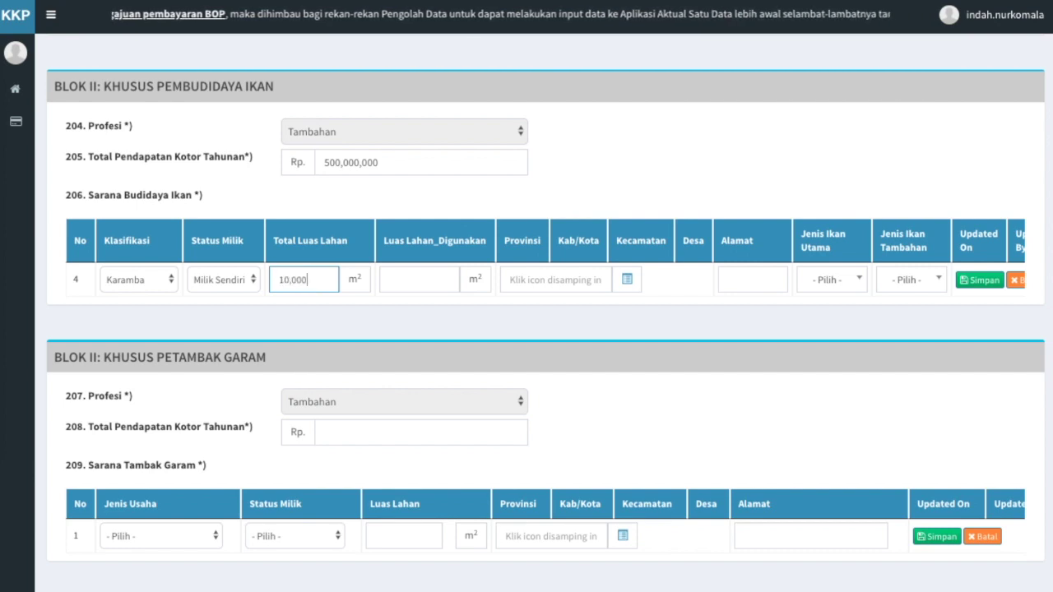
{"action": "left_click", "coordinate": [406, 281]}
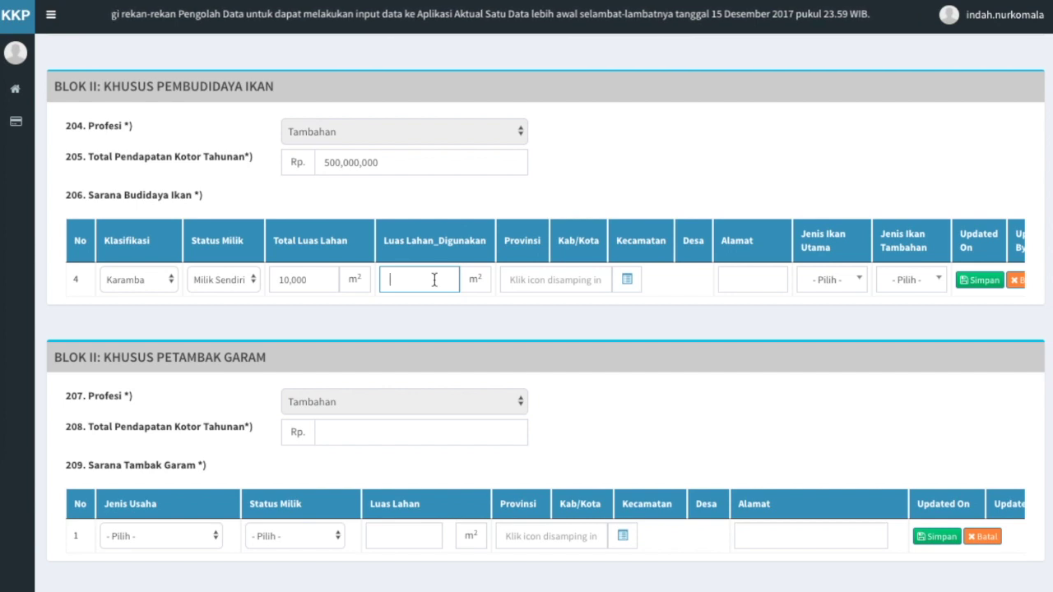
{"action": "type", "text": "7"}
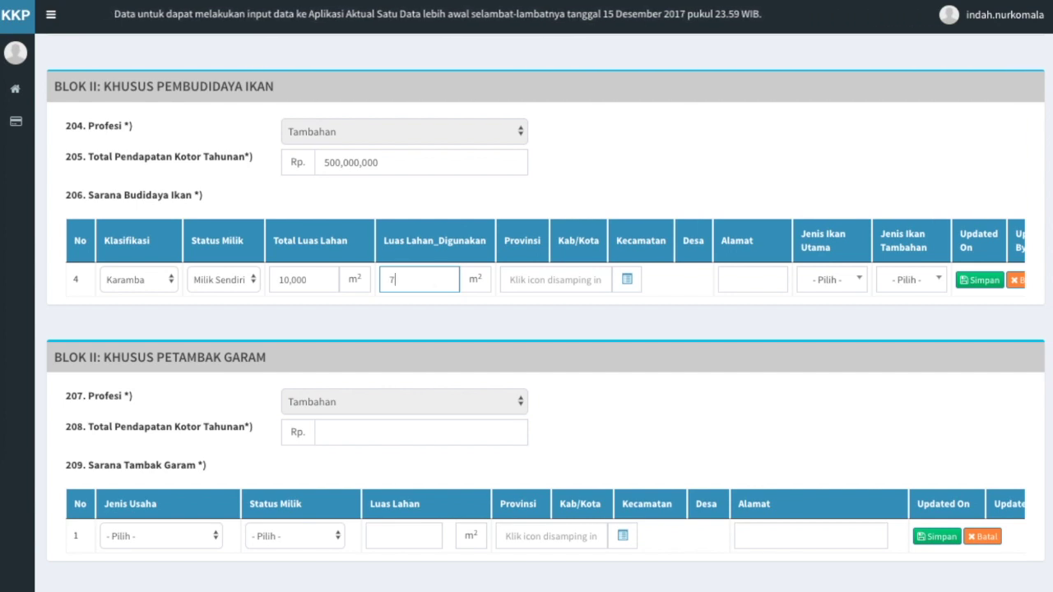
{"action": "type", "text": ",000"}
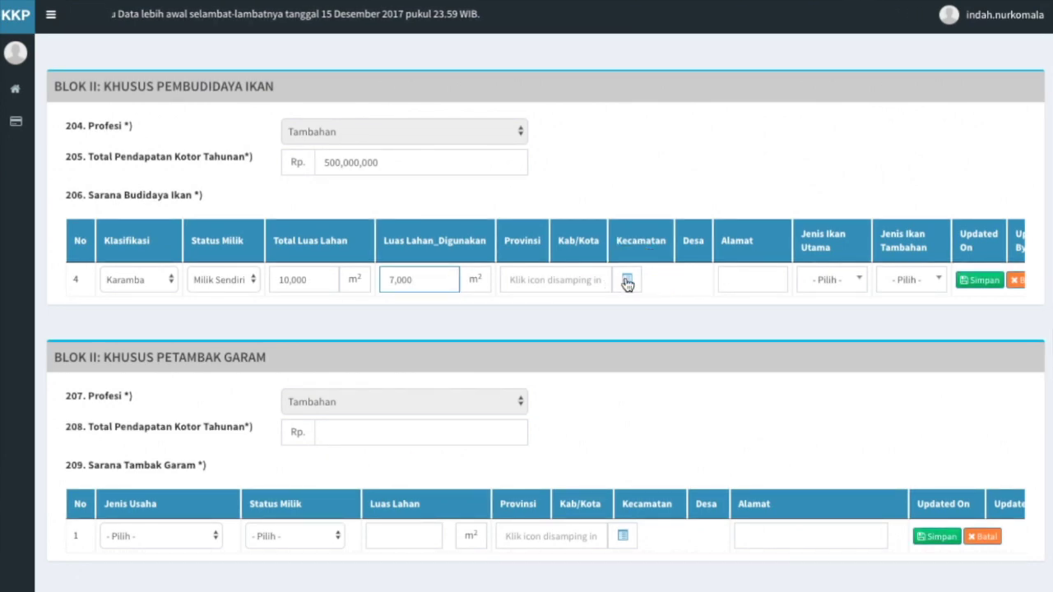
Set the farm's location to Alue Bakong, Bubon, via Provinsi ACEH and an 'aceh barat' search
{"action": "left_click", "coordinate": [626, 281]}
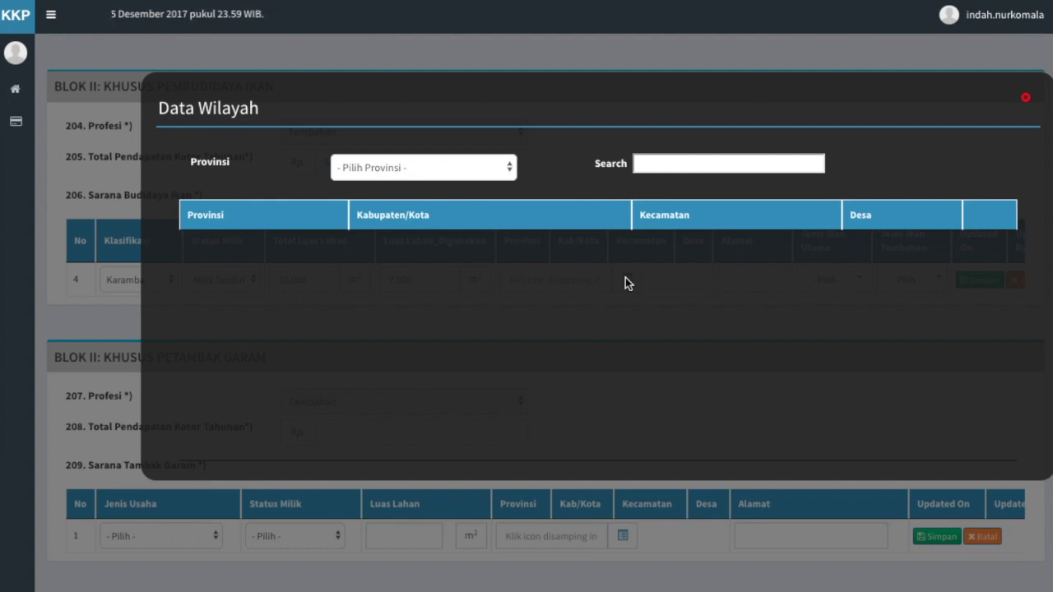
{"action": "left_click", "coordinate": [502, 173]}
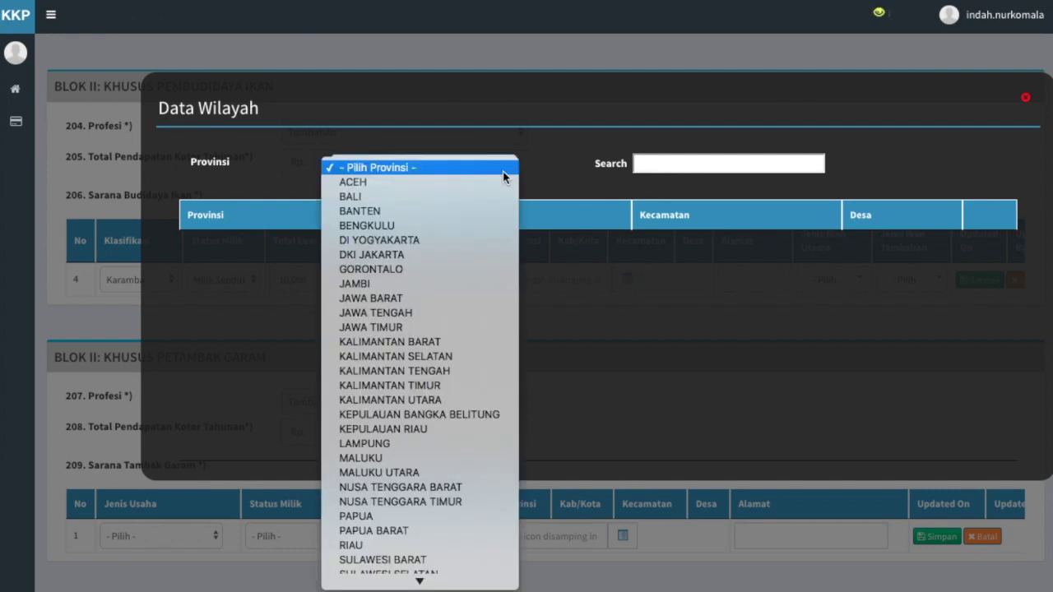
{"action": "left_click", "coordinate": [502, 180]}
{"action": "left_click", "coordinate": [664, 164]}
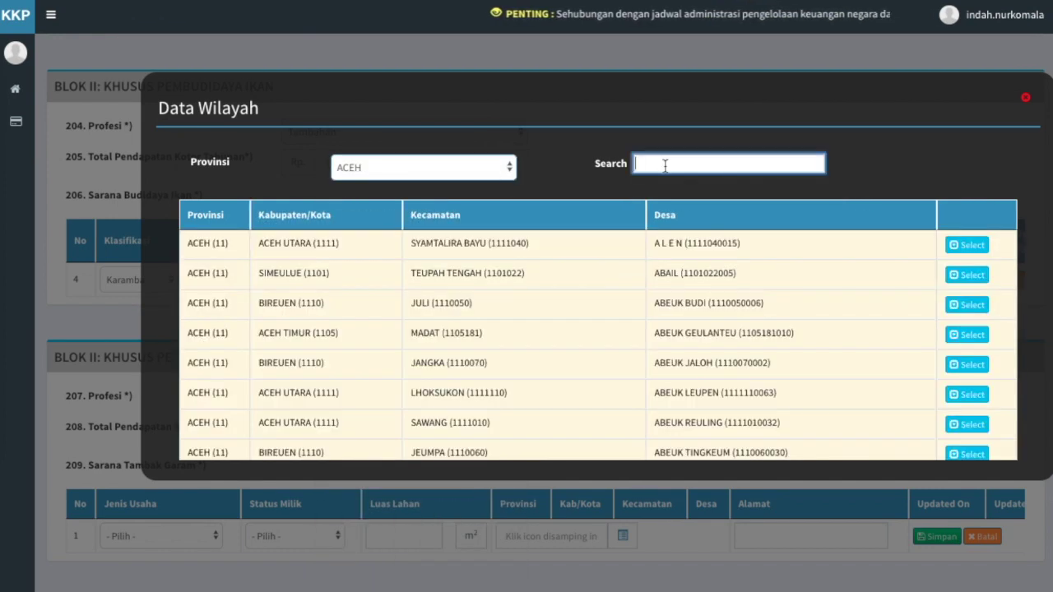
{"action": "type", "text": "aceh b"}
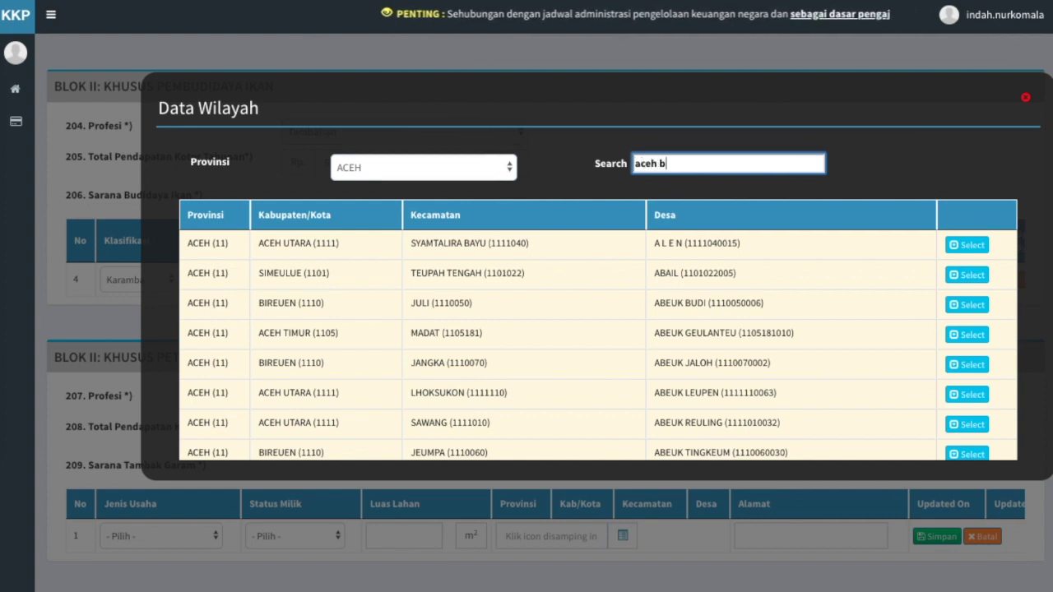
{"action": "type", "text": "arat"}
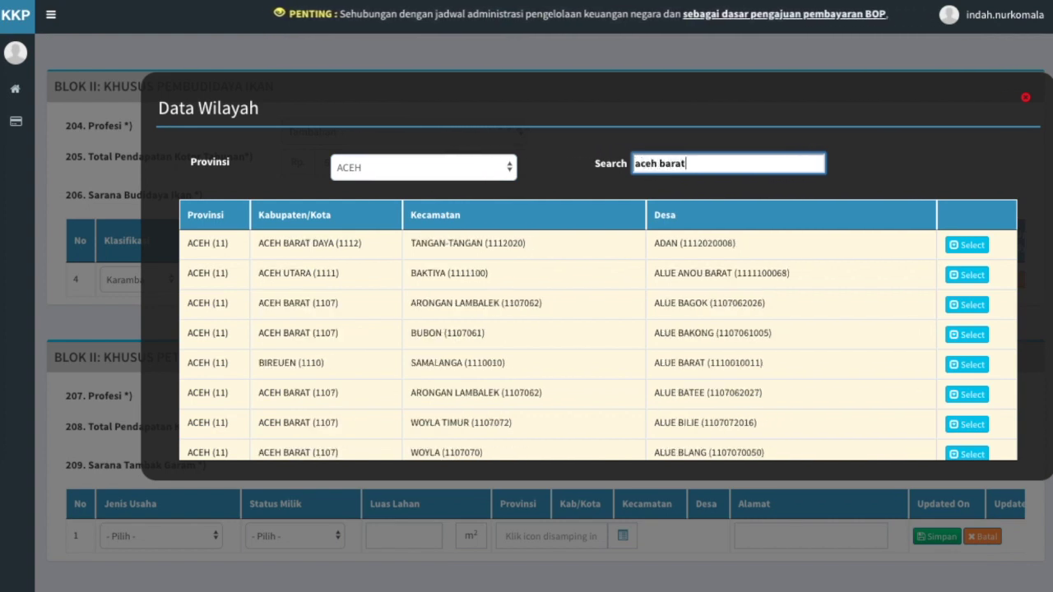
{"action": "left_click", "coordinate": [973, 336]}
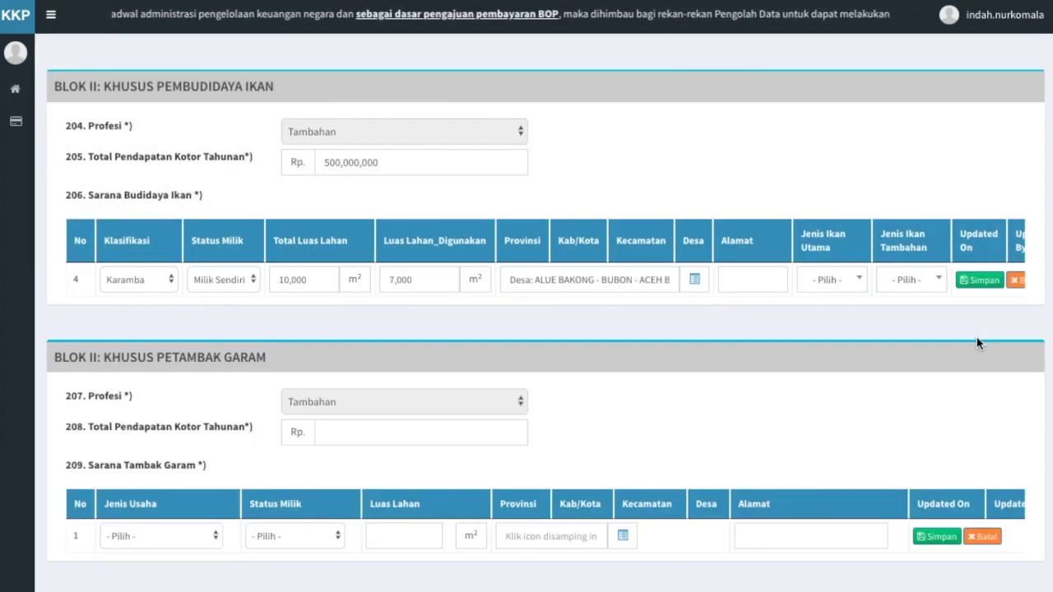
Give the farm row address 'Tanjung Karang RT 02 RW 03', main fish Bandeng, extra fish Lele, and save
{"action": "left_click", "coordinate": [764, 279]}
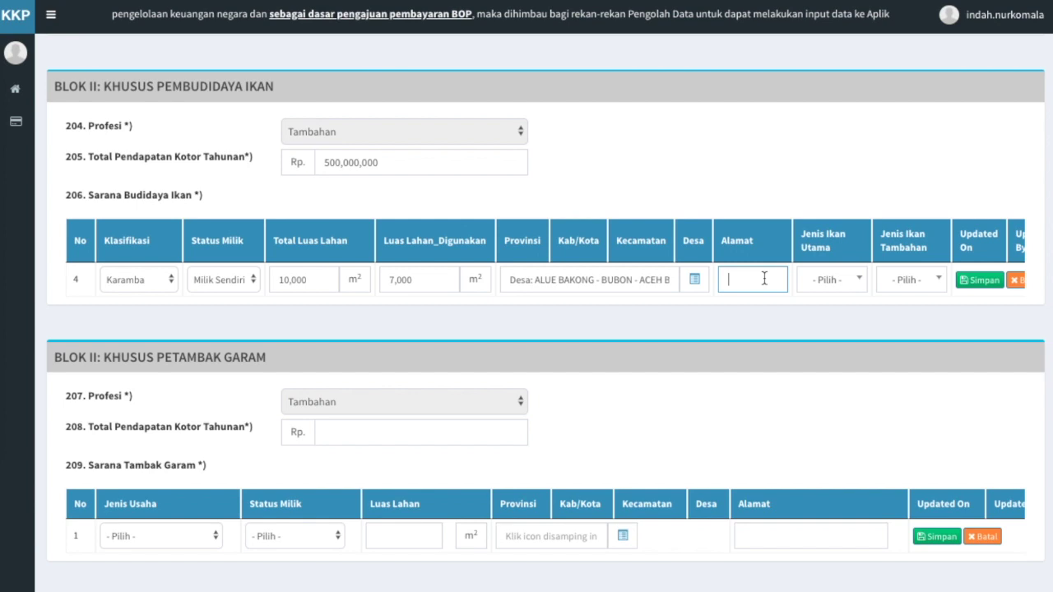
{"action": "type", "text": "Tanjung Karang"}
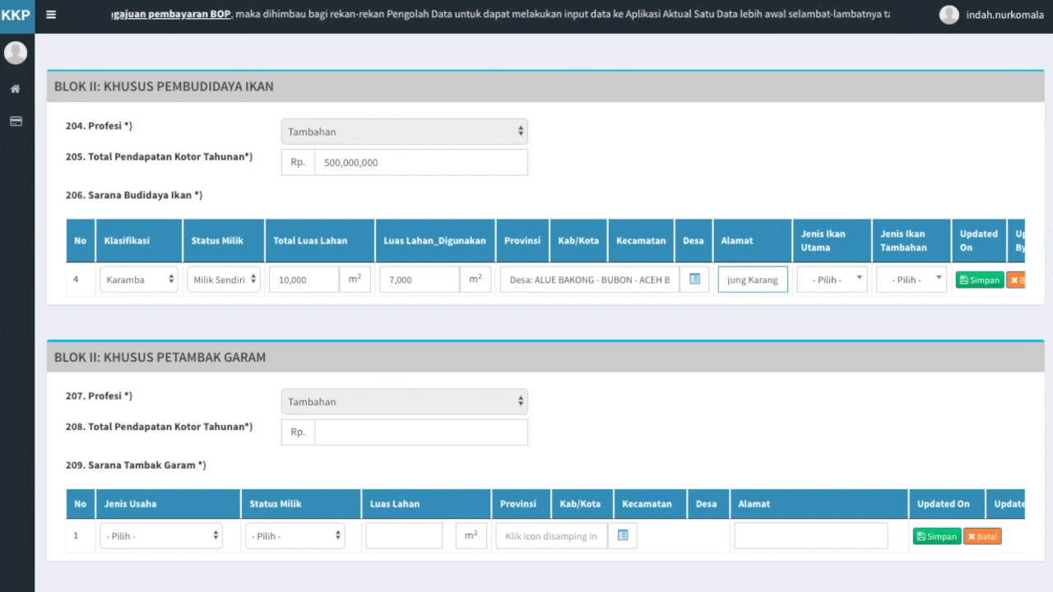
{"action": "type", "text": " RT 02 RW 03"}
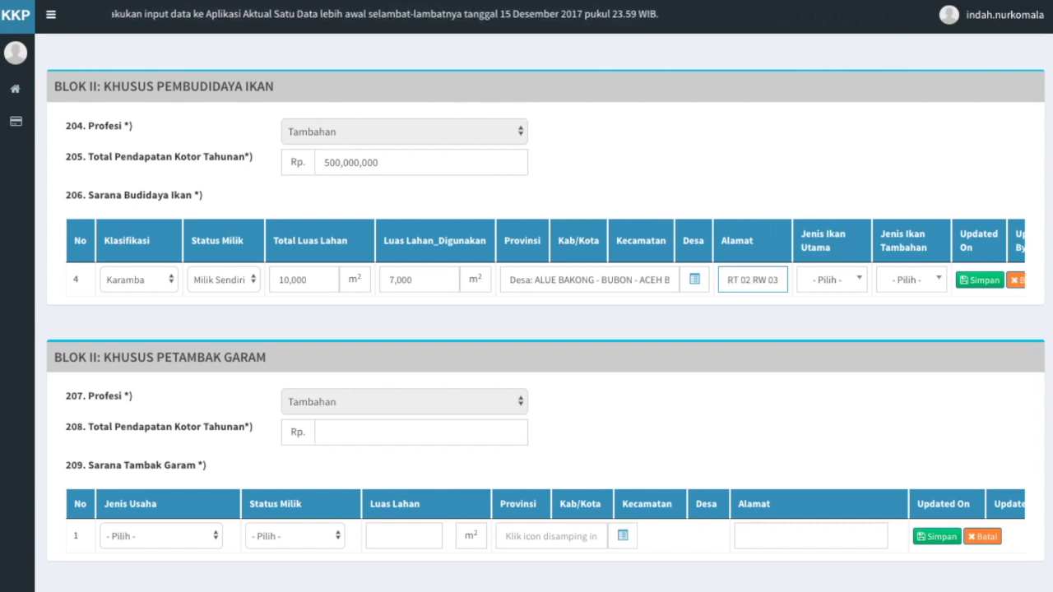
{"action": "left_click", "coordinate": [858, 283]}
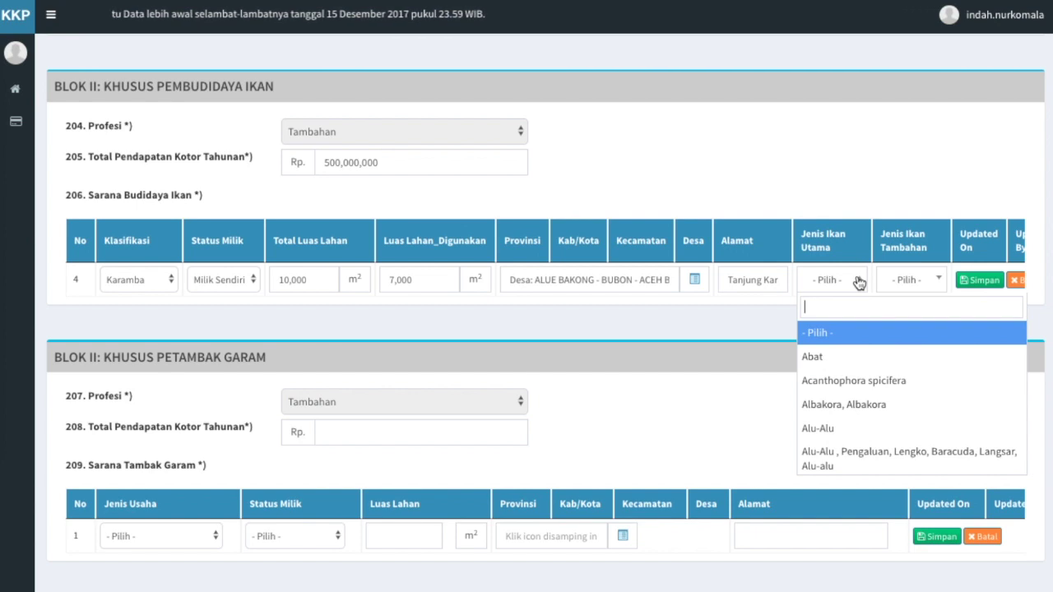
{"action": "type", "text": "bande"}
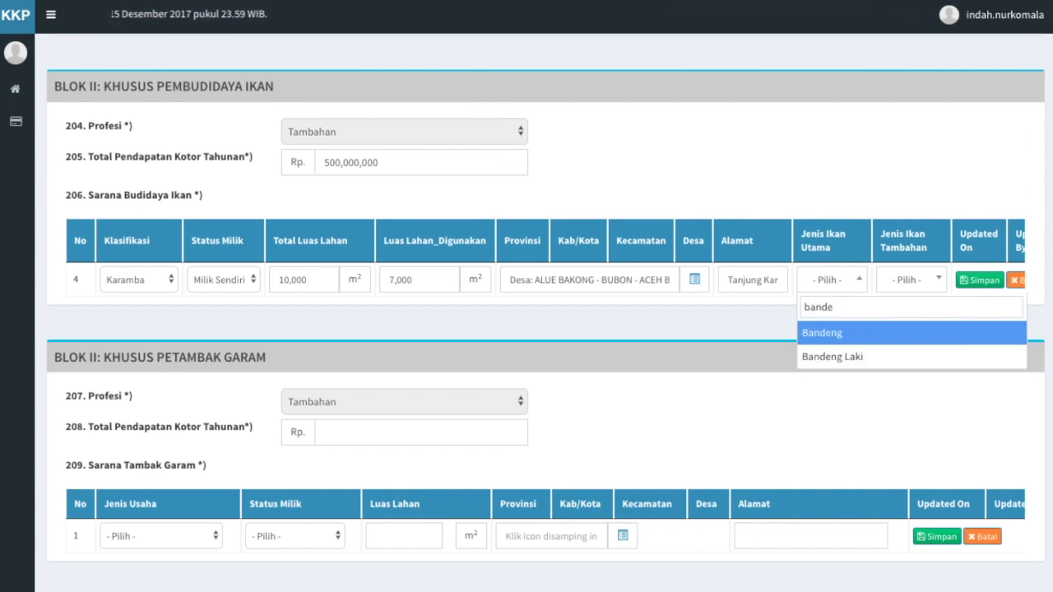
{"action": "left_click", "coordinate": [850, 335]}
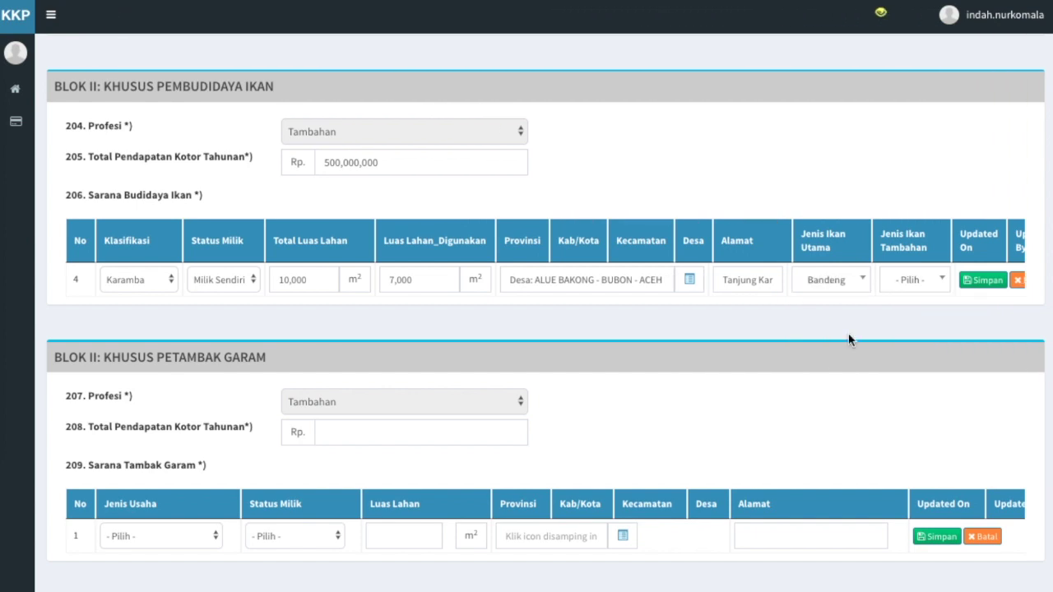
{"action": "left_click", "coordinate": [941, 285]}
{"action": "type", "text": "lele"}
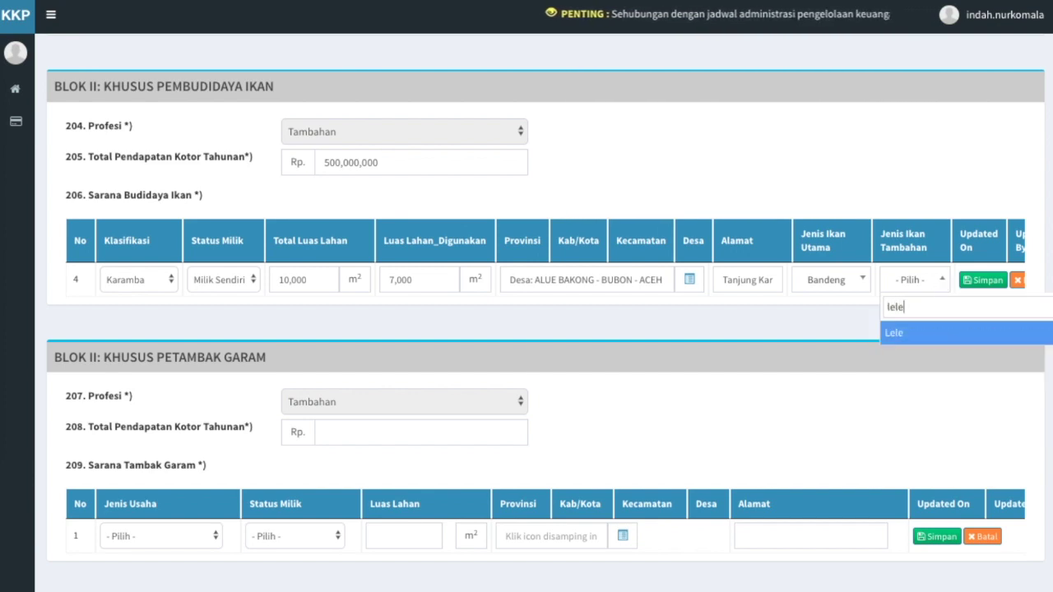
{"action": "left_click", "coordinate": [934, 337]}
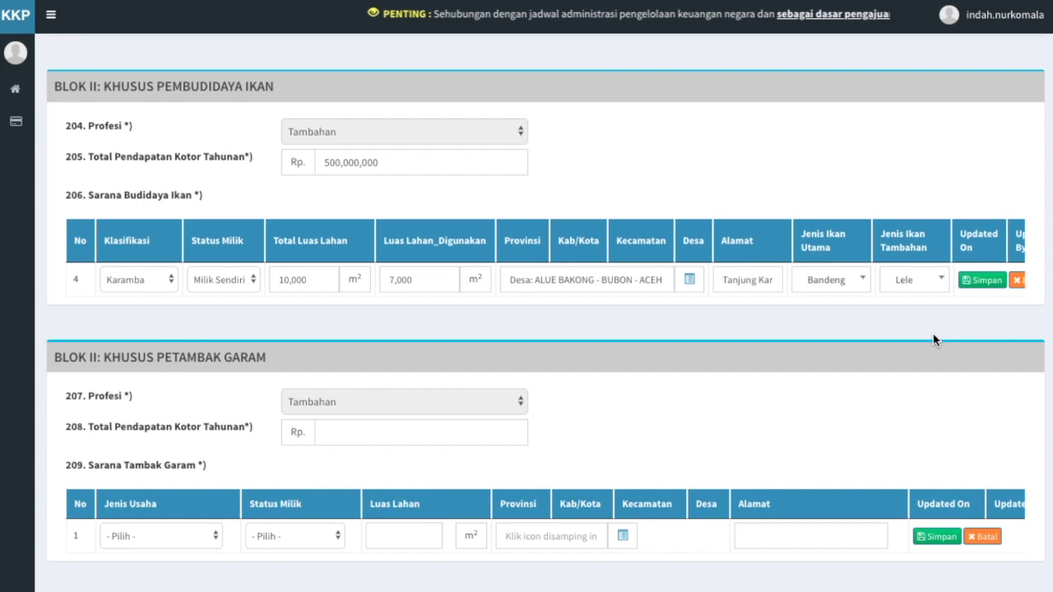
{"action": "left_click", "coordinate": [992, 283]}
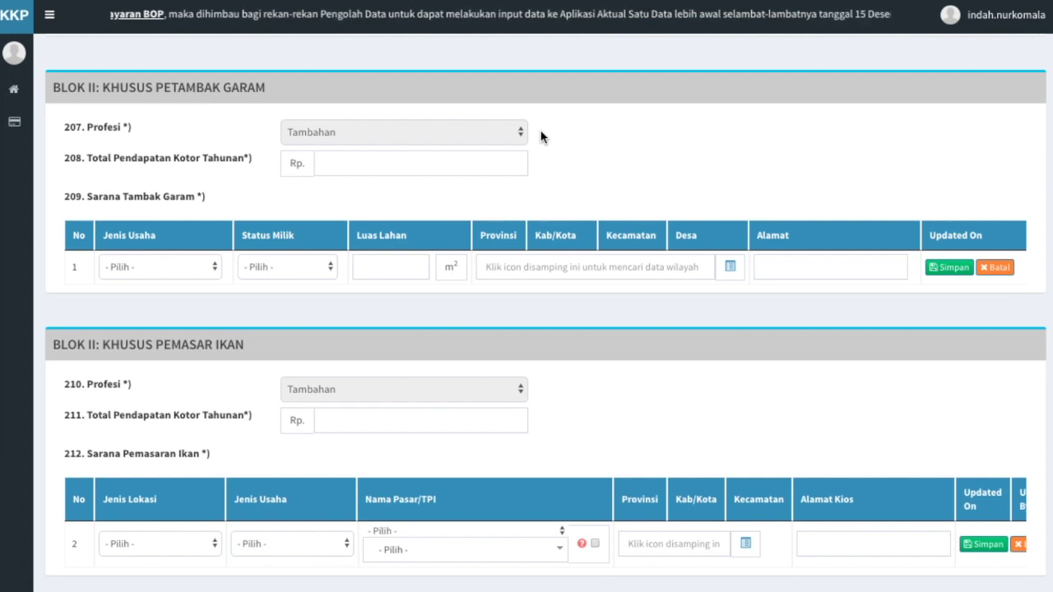
Enter 80000000 in field 208, the salt farmer's total gross annual income
{"action": "left_click", "coordinate": [468, 162]}
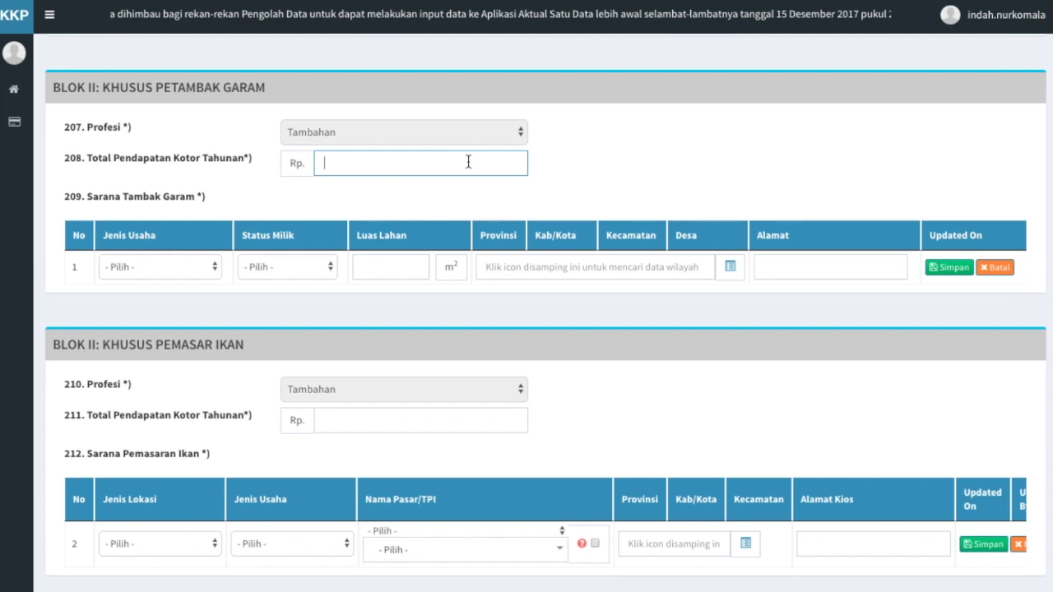
{"action": "type", "text": "80000000"}
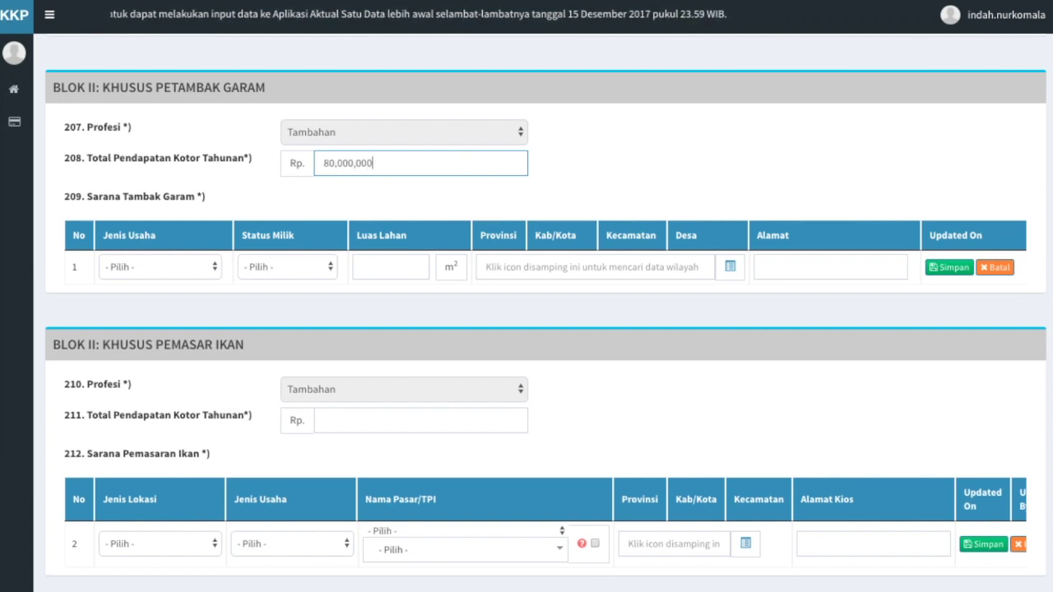
{"action": "left_click", "coordinate": [462, 199]}
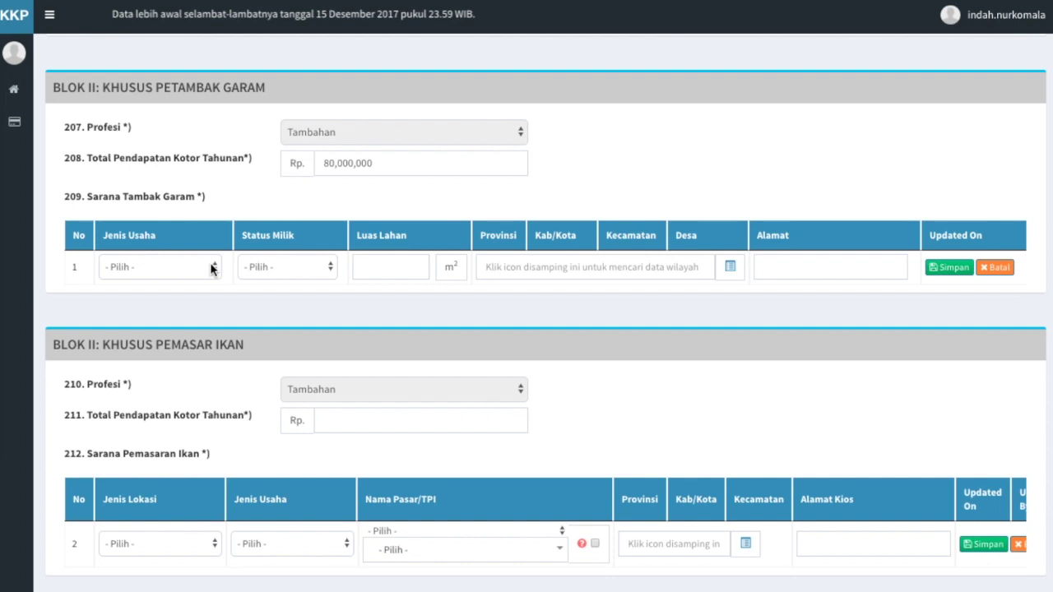
Set the salt-pond row to Tambak Garam, Milik Sendiri, 3000 m², and open its region lookup
{"action": "left_click", "coordinate": [210, 264]}
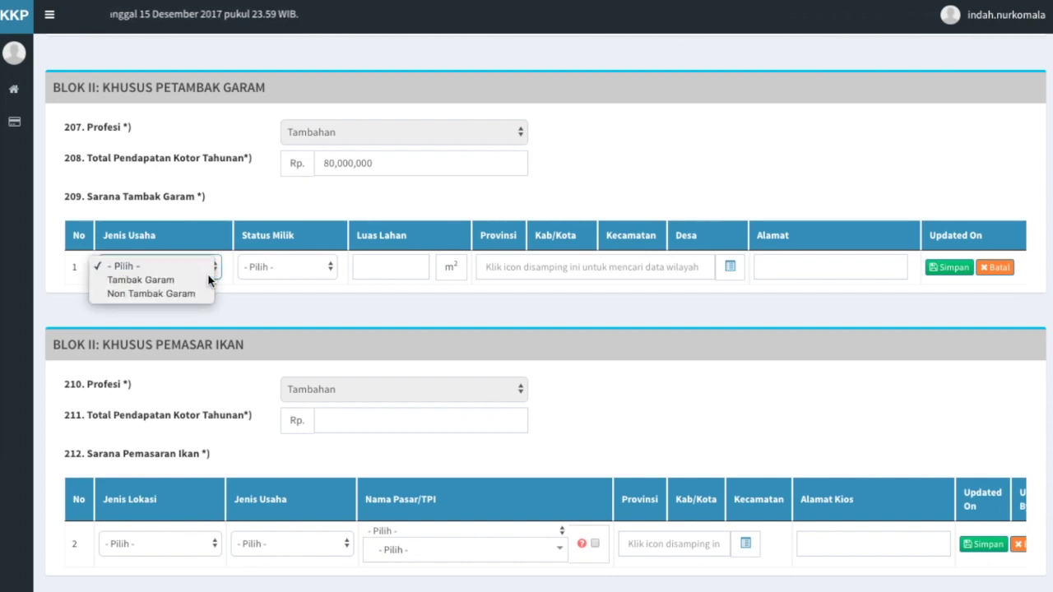
{"action": "left_click", "coordinate": [209, 280]}
{"action": "left_click", "coordinate": [331, 268]}
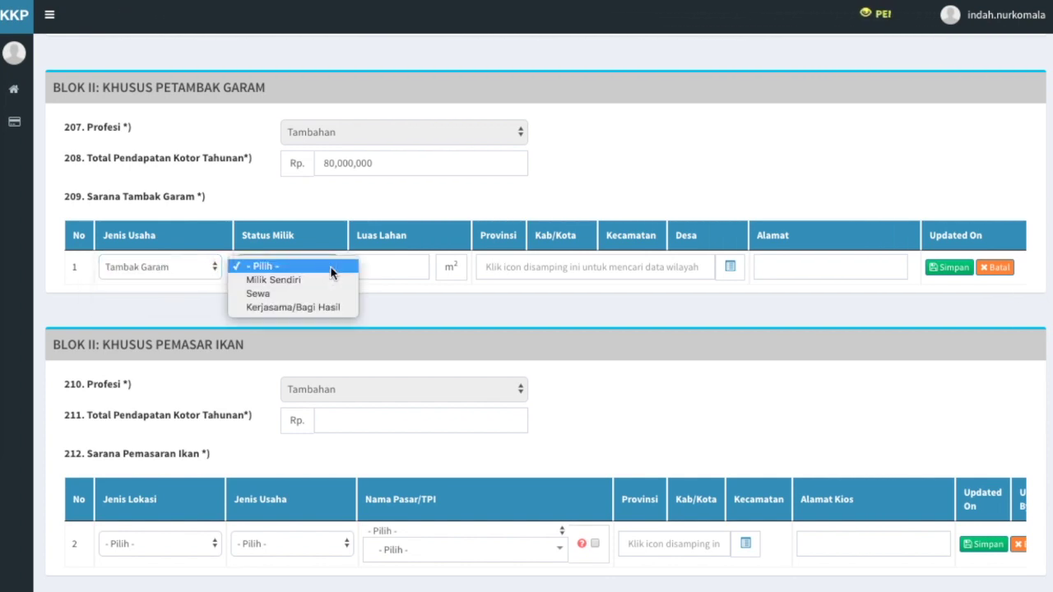
{"action": "left_click", "coordinate": [330, 280]}
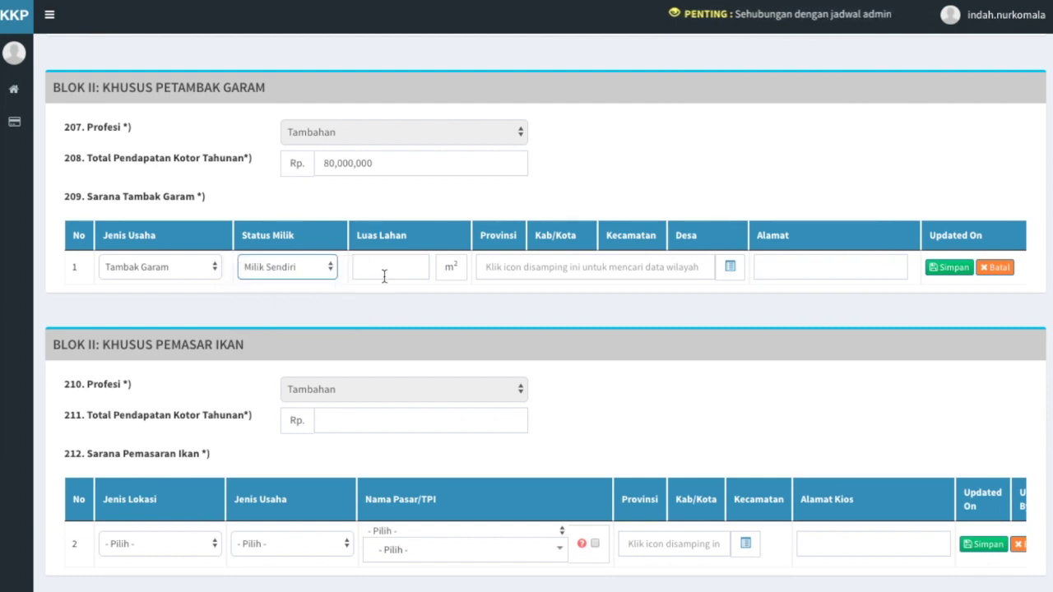
{"action": "left_click", "coordinate": [409, 261]}
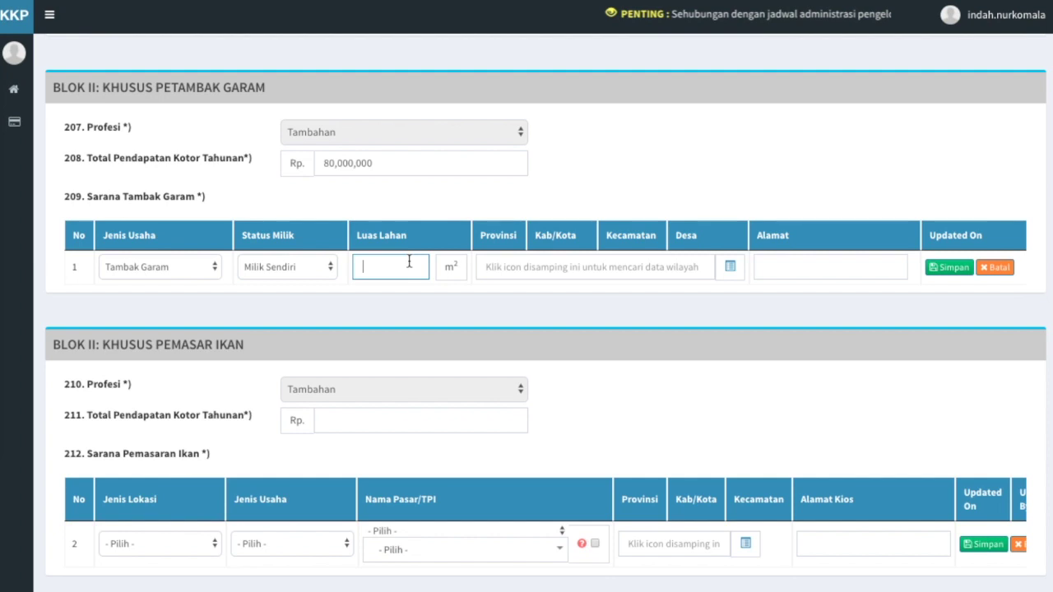
{"action": "type", "text": "3000"}
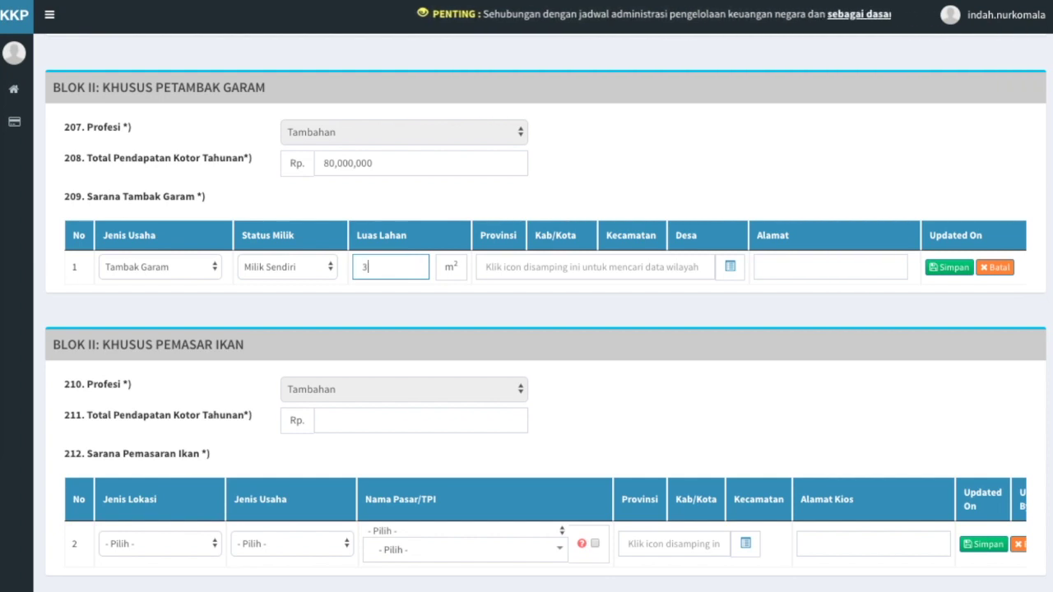
{"action": "left_click", "coordinate": [587, 296]}
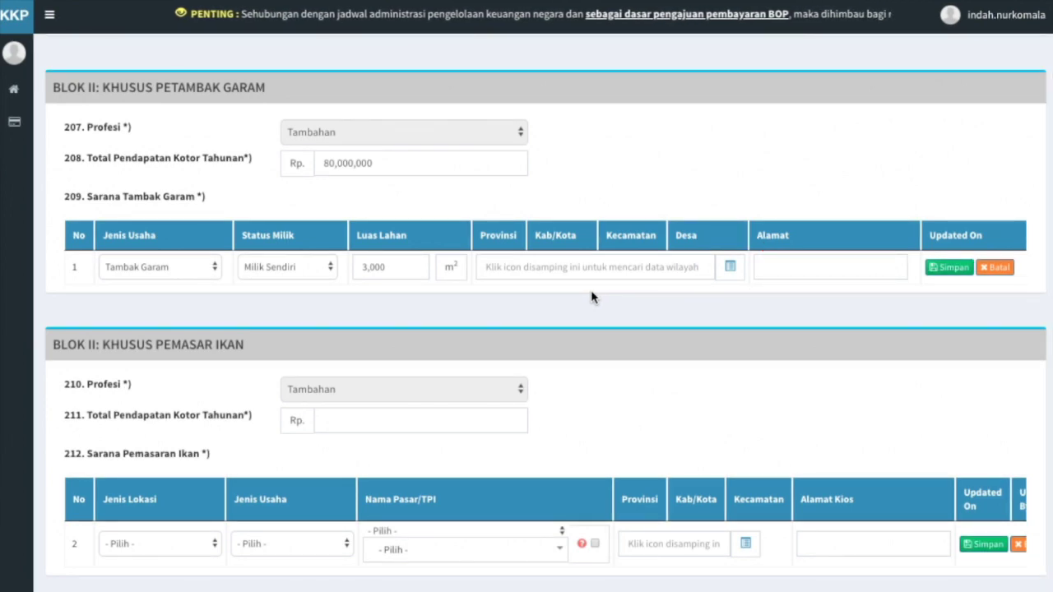
{"action": "left_click", "coordinate": [730, 266]}
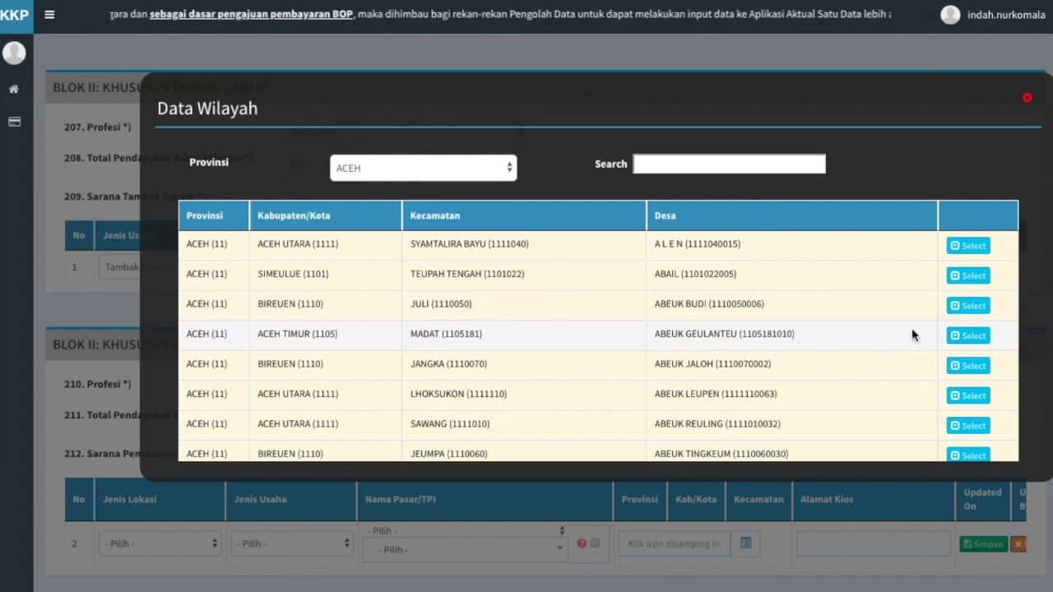
{"action": "left_click", "coordinate": [970, 335]}
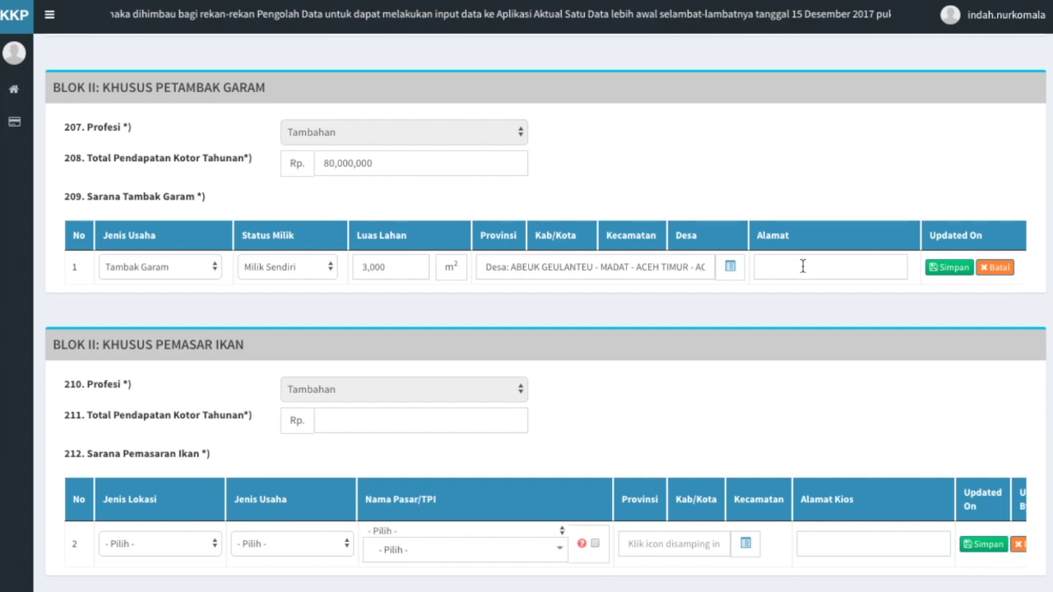
{"action": "left_click", "coordinate": [802, 265]}
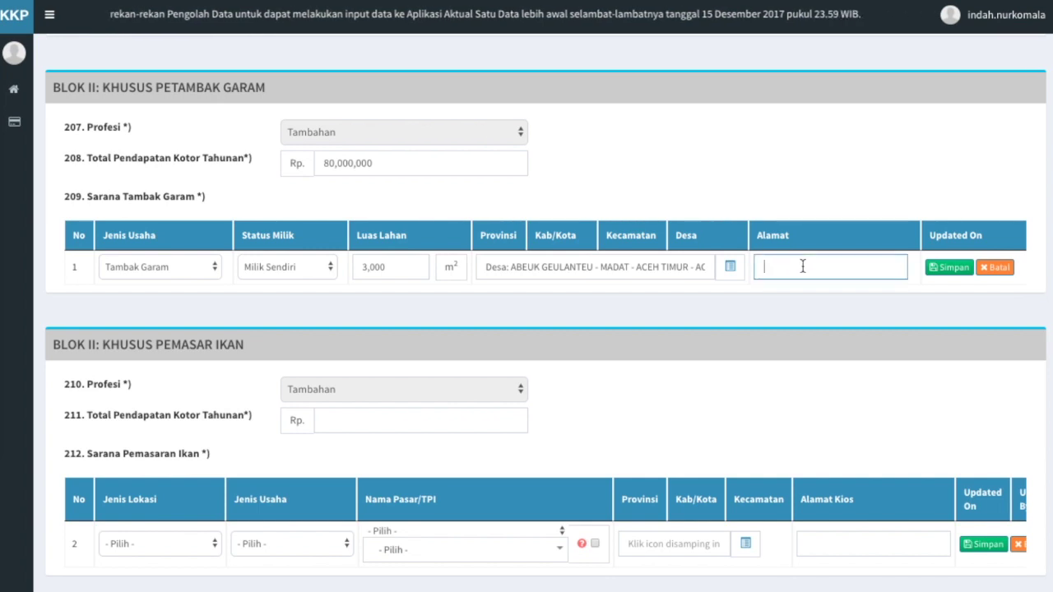
{"action": "type", "text": "Madat"}
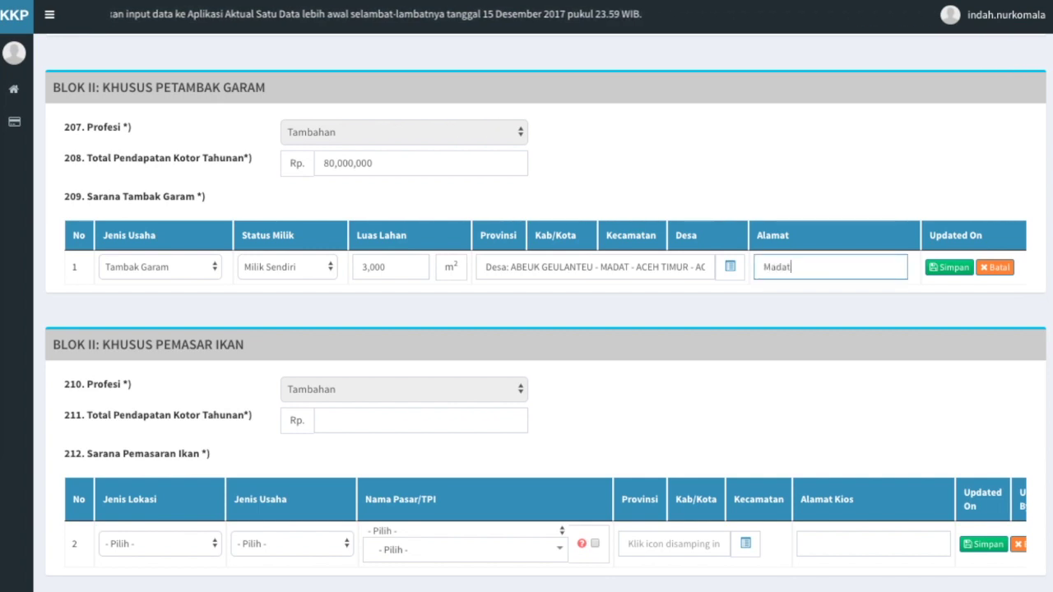
{"action": "type", "text": " RT "}
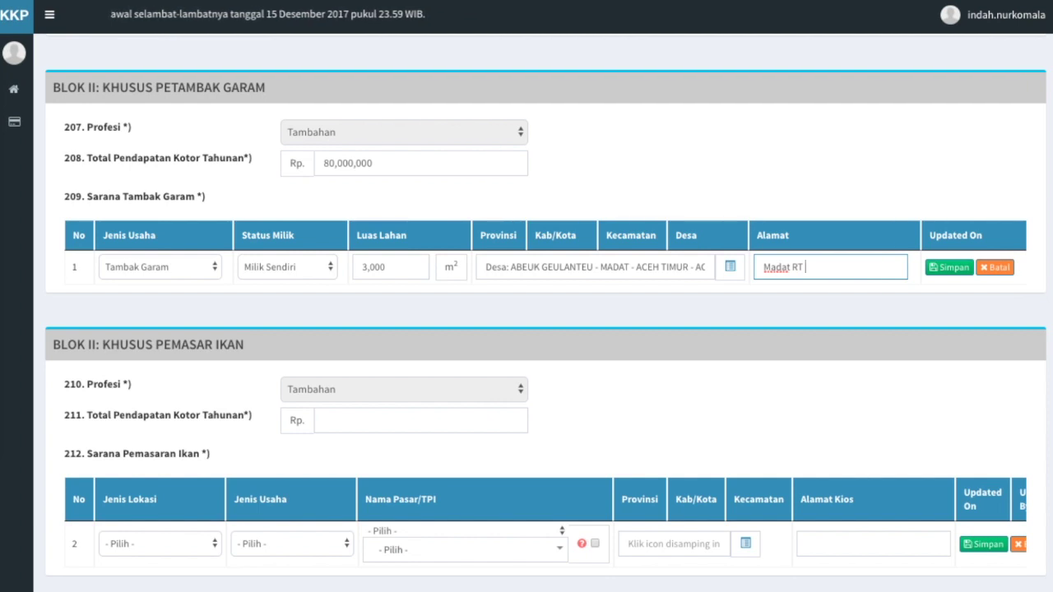
{"action": "type", "text": "02 / RW 03"}
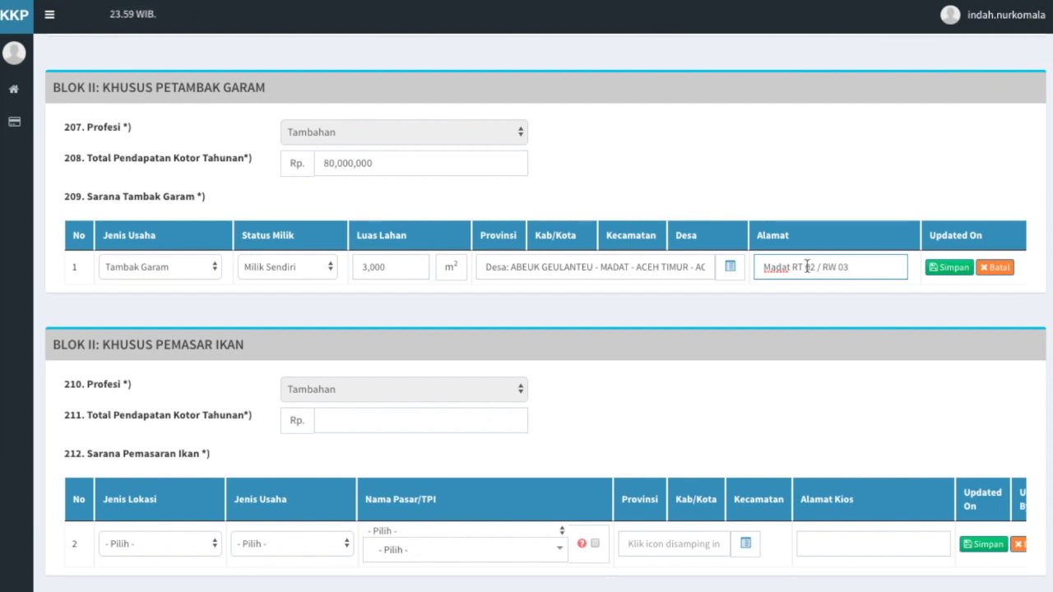
{"action": "left_click", "coordinate": [940, 319]}
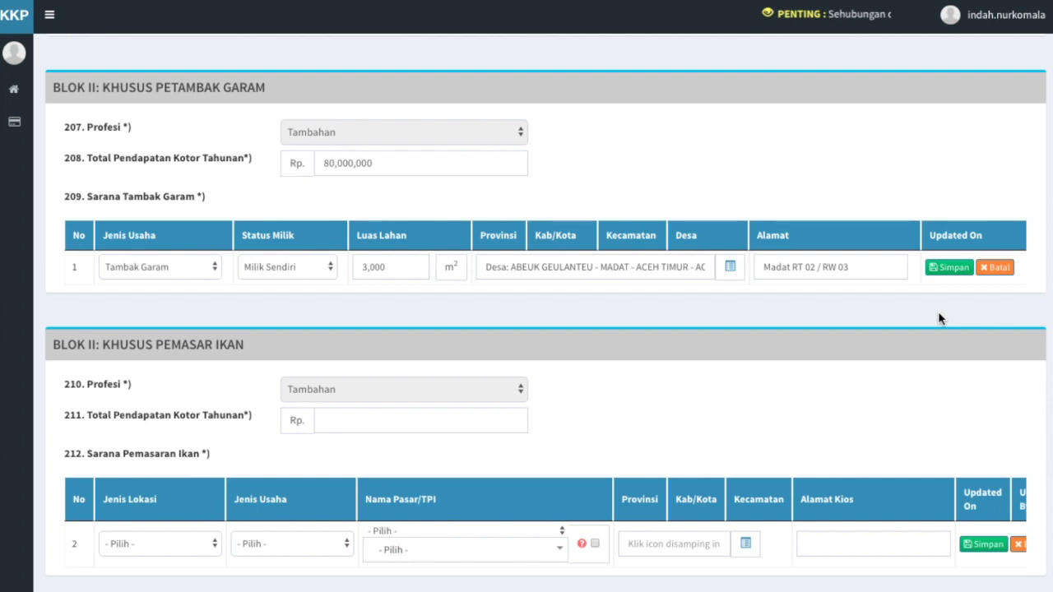
Save the Tambak Garam facility row with its Simpan button
{"action": "left_click", "coordinate": [954, 269]}
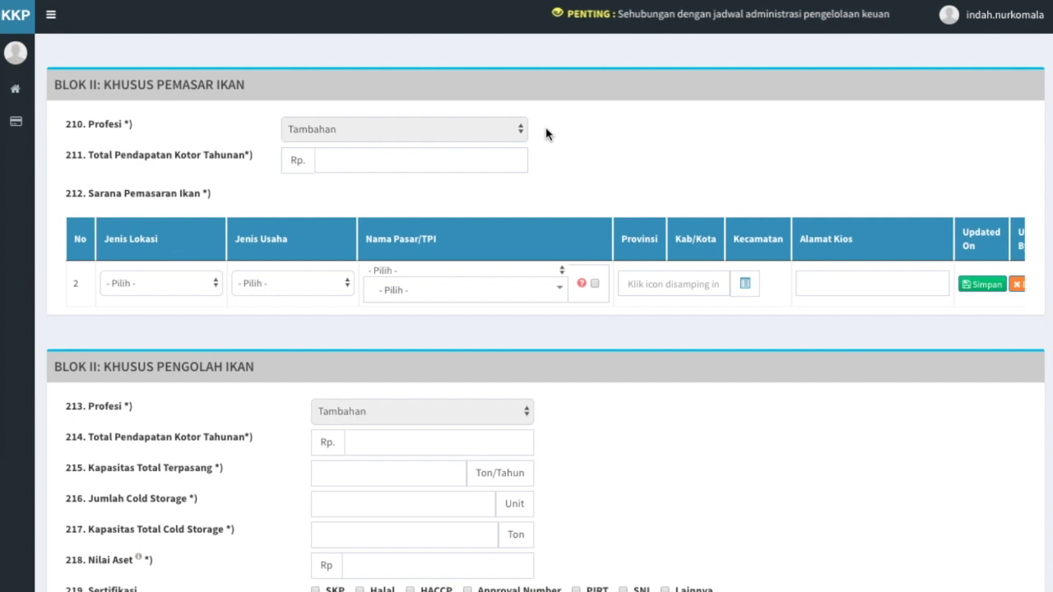
Enter 500,000,000 in field 211, the fish marketer's total annual gross income
{"action": "left_click", "coordinate": [482, 162]}
{"action": "type", "text": "500,000,000"}
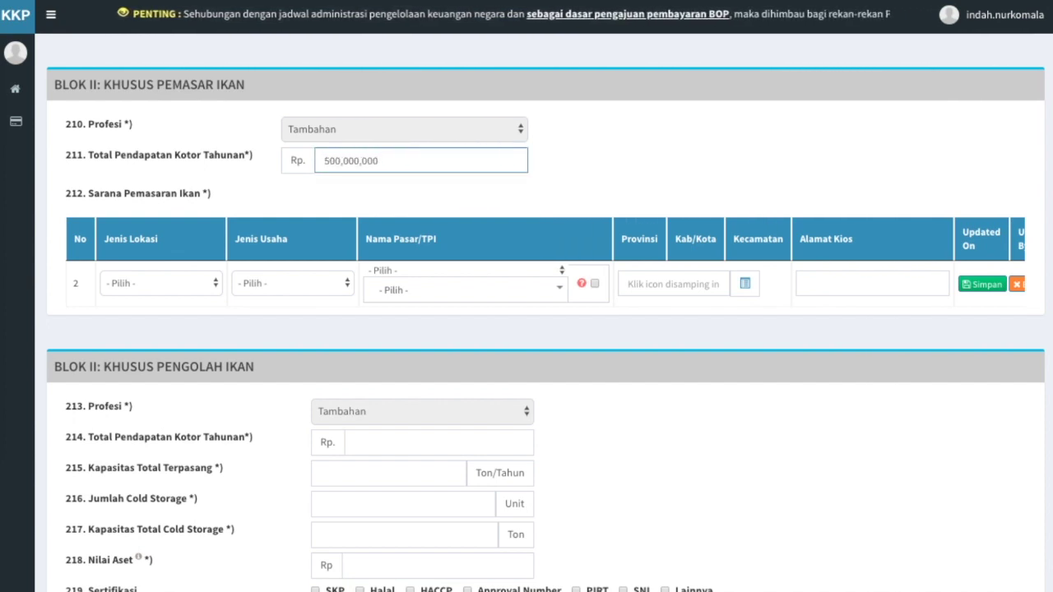
{"action": "left_click", "coordinate": [544, 189]}
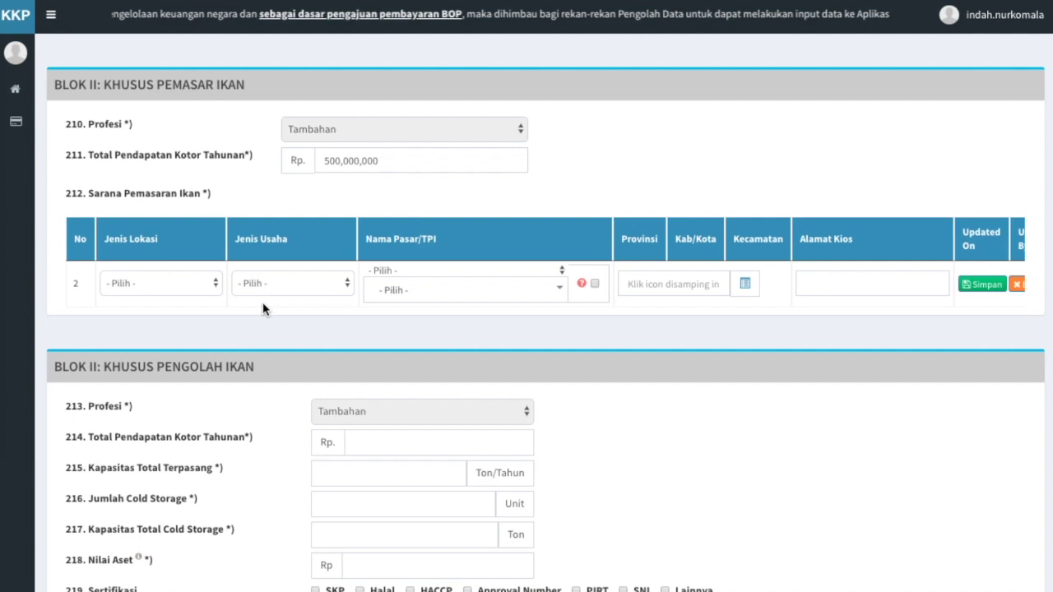
Set the marketing row to Pasar and Grosir, with market Psr. Seuneubok from an 'aceh barat' search
{"action": "left_click", "coordinate": [217, 284]}
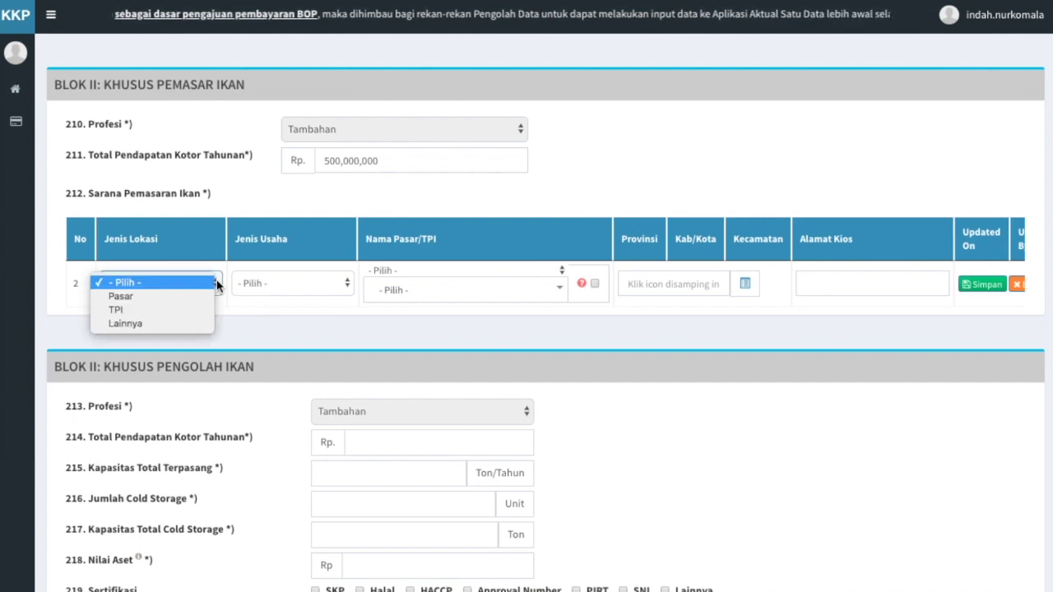
{"action": "left_click", "coordinate": [211, 297]}
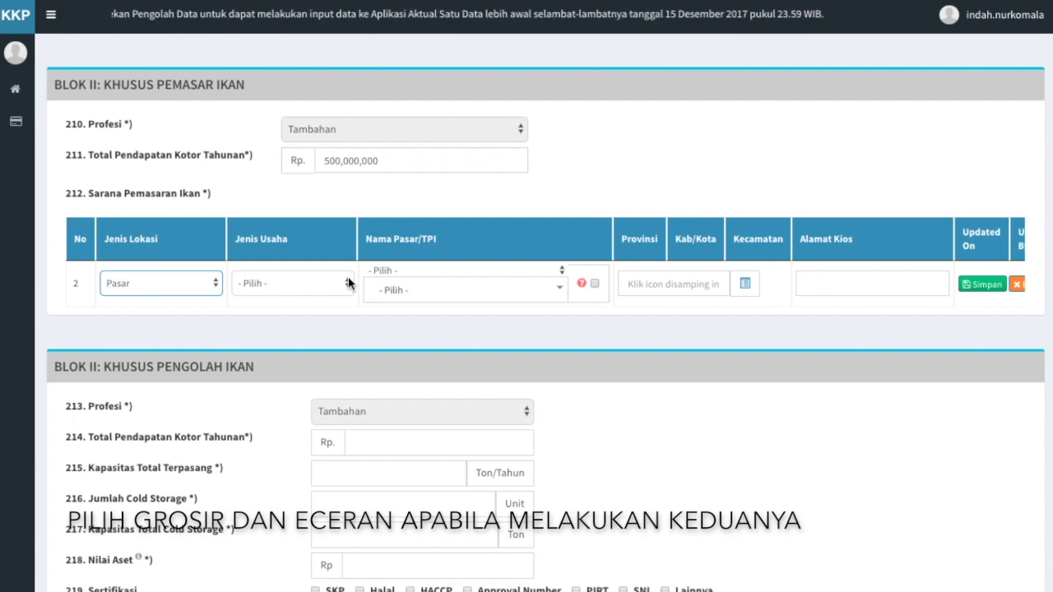
{"action": "left_click", "coordinate": [349, 283]}
{"action": "left_click", "coordinate": [338, 296]}
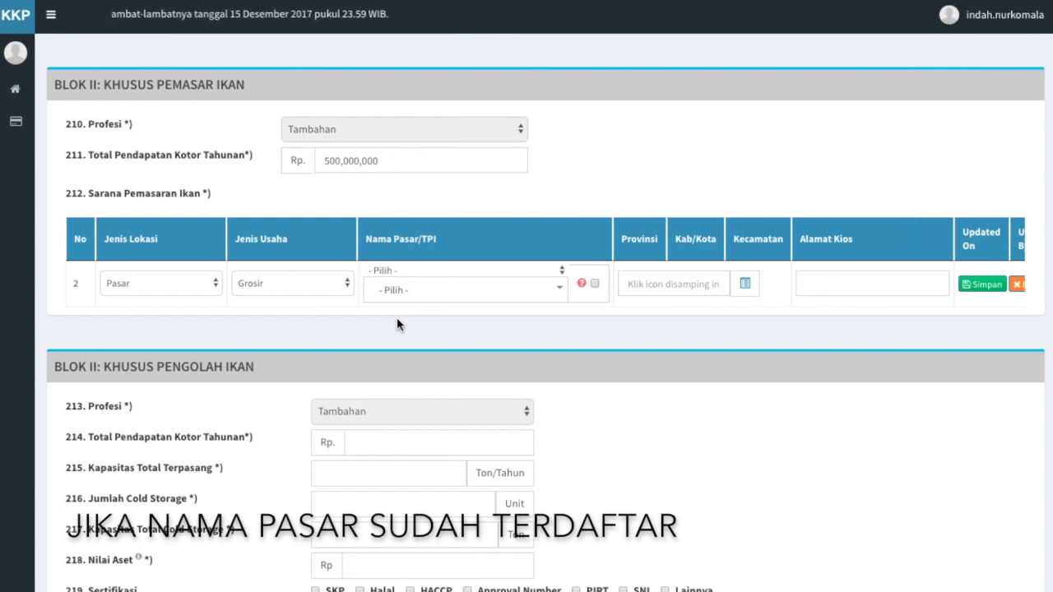
{"action": "left_click", "coordinate": [558, 291]}
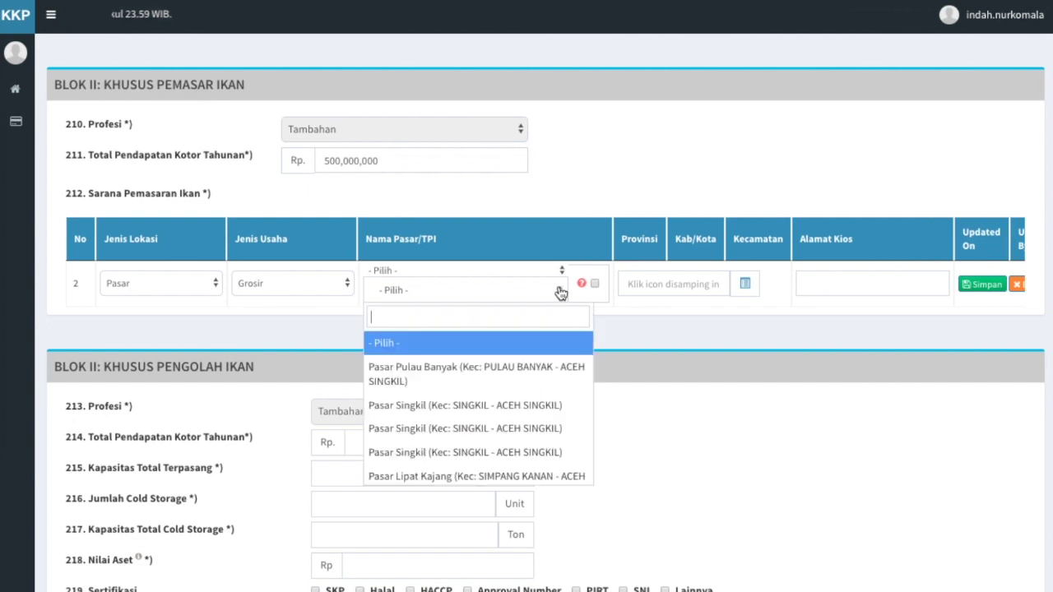
{"action": "type", "text": "aceh bar"}
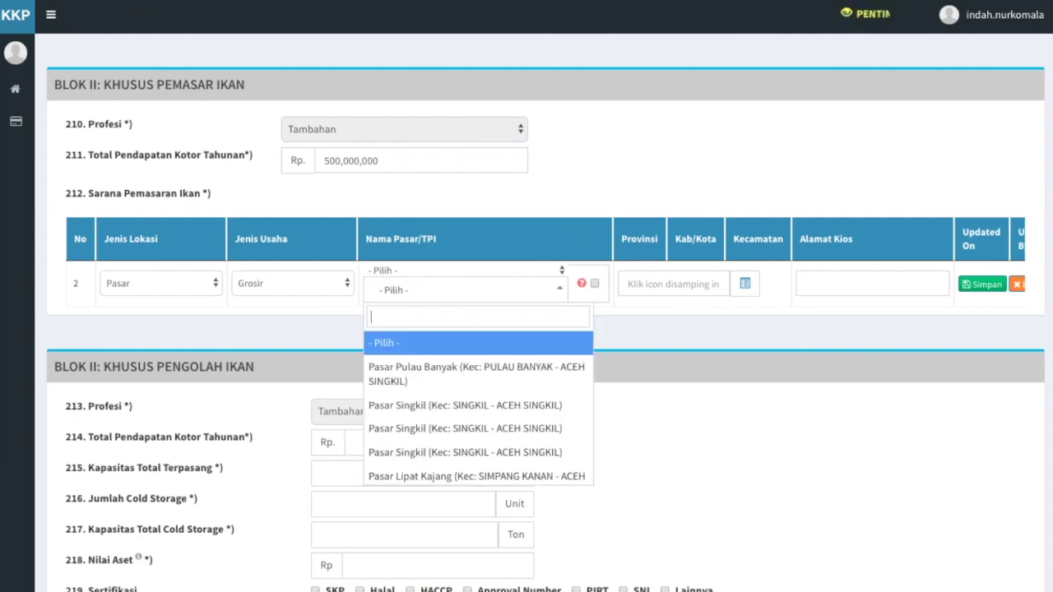
{"action": "type", "text": "at"}
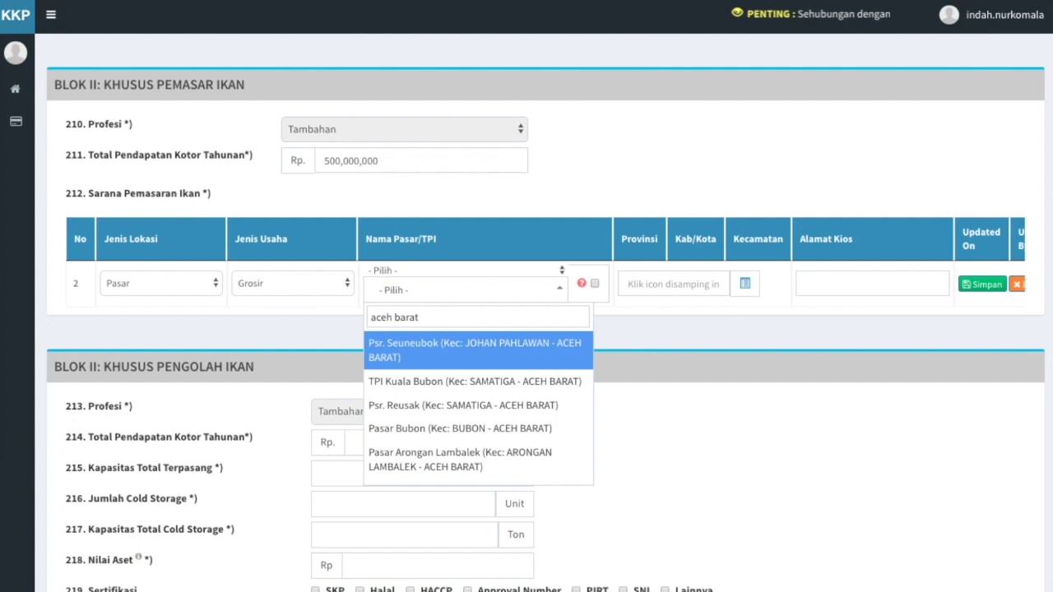
{"action": "left_click", "coordinate": [561, 363]}
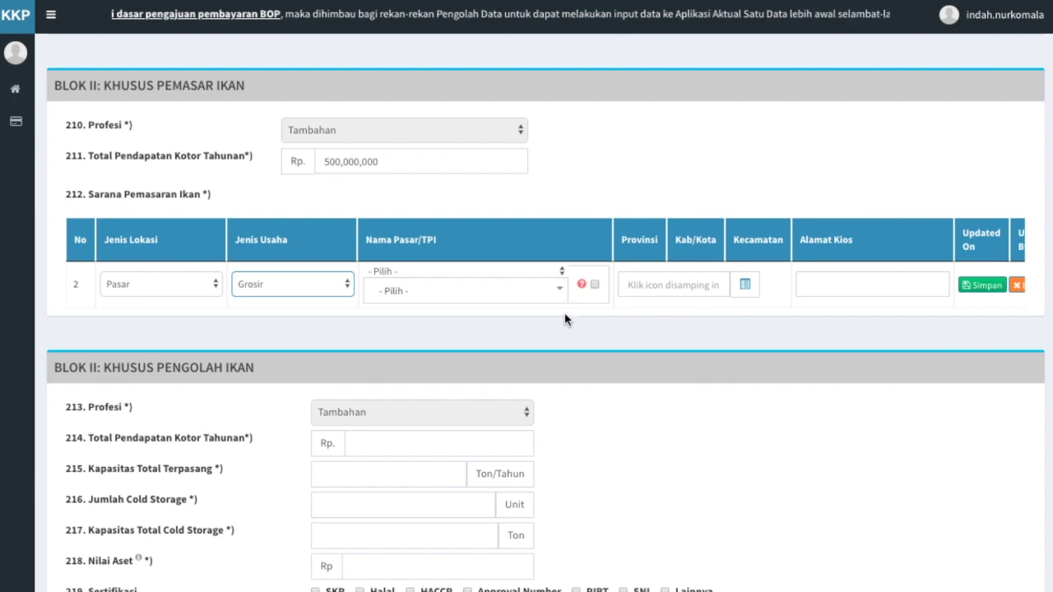
Add the unlisted market 'Pasar Johan Pahlawan Baru' as the fish marketing row's market
{"action": "left_click", "coordinate": [594, 284]}
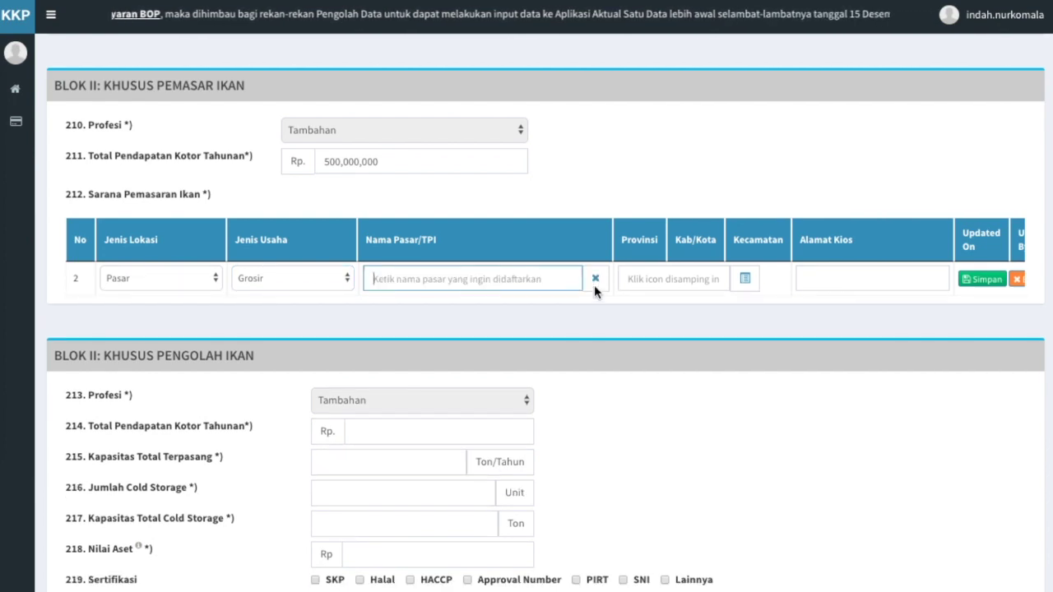
{"action": "type", "text": "Pasar J"}
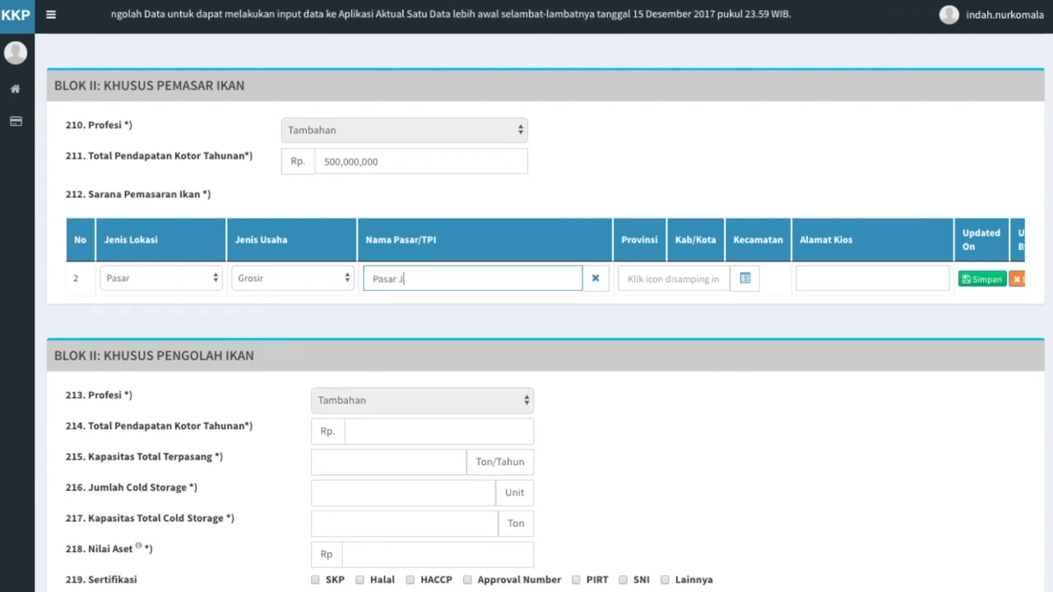
{"action": "type", "text": "ohan Pahlawan Baru"}
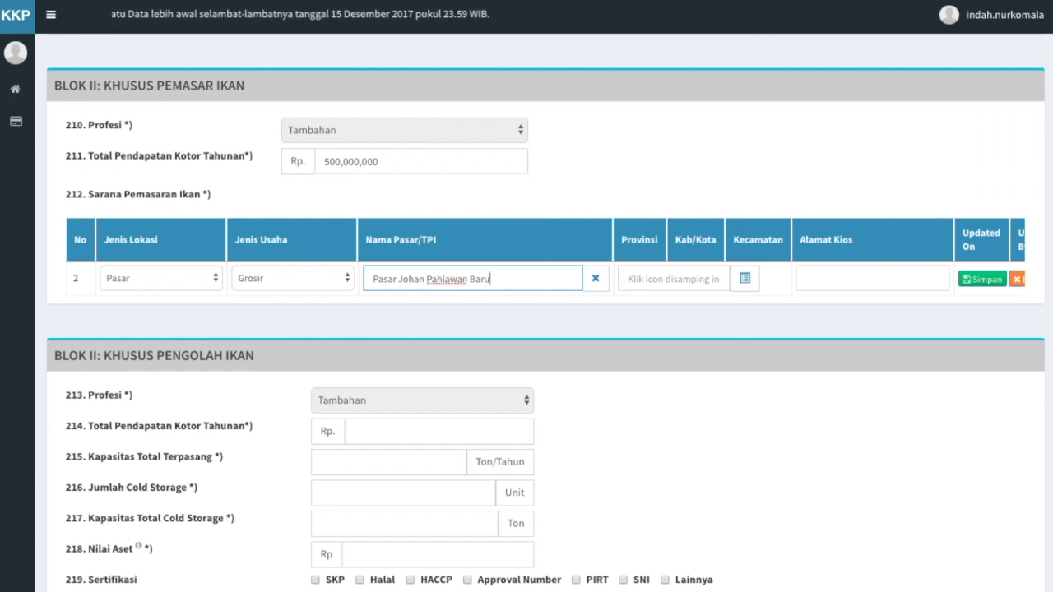
{"action": "left_click", "coordinate": [642, 311]}
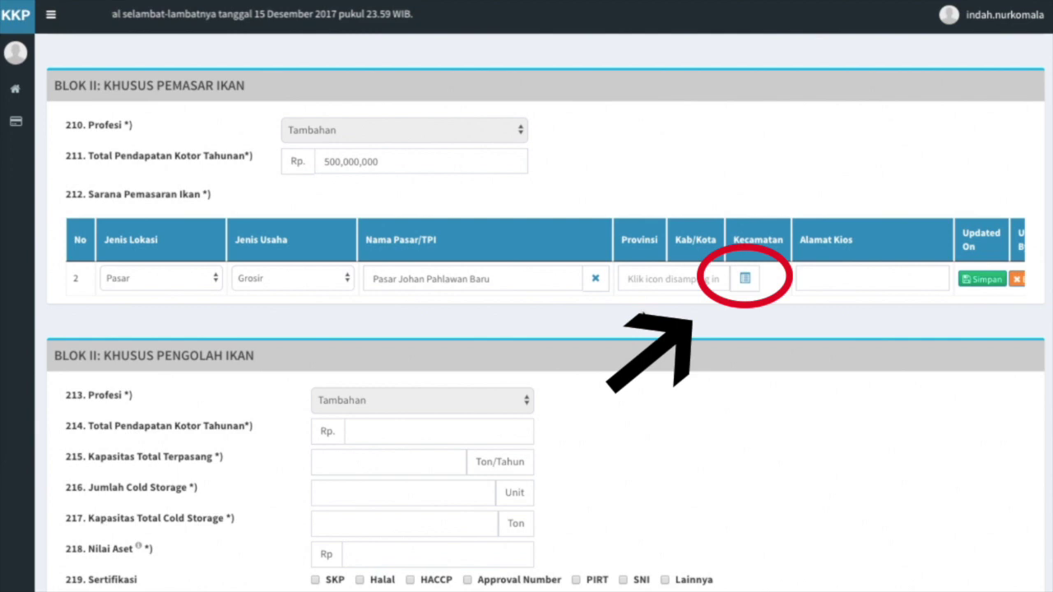
Pick sub-district Johan Pahlawan, Aceh Barat (province ACEH) as the marketing row's region
{"action": "left_click", "coordinate": [746, 280]}
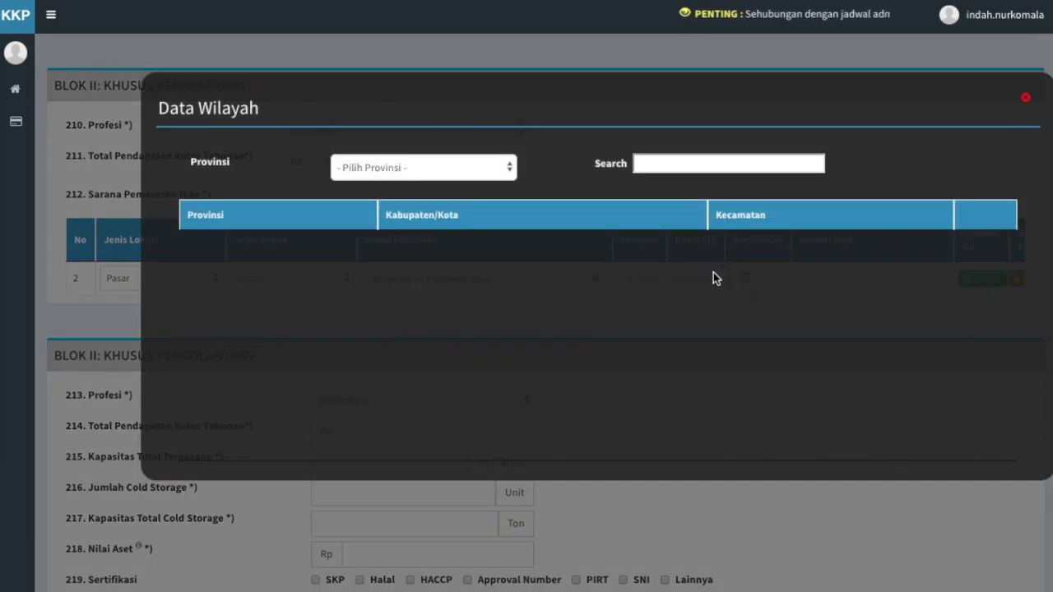
{"action": "left_click", "coordinate": [479, 169]}
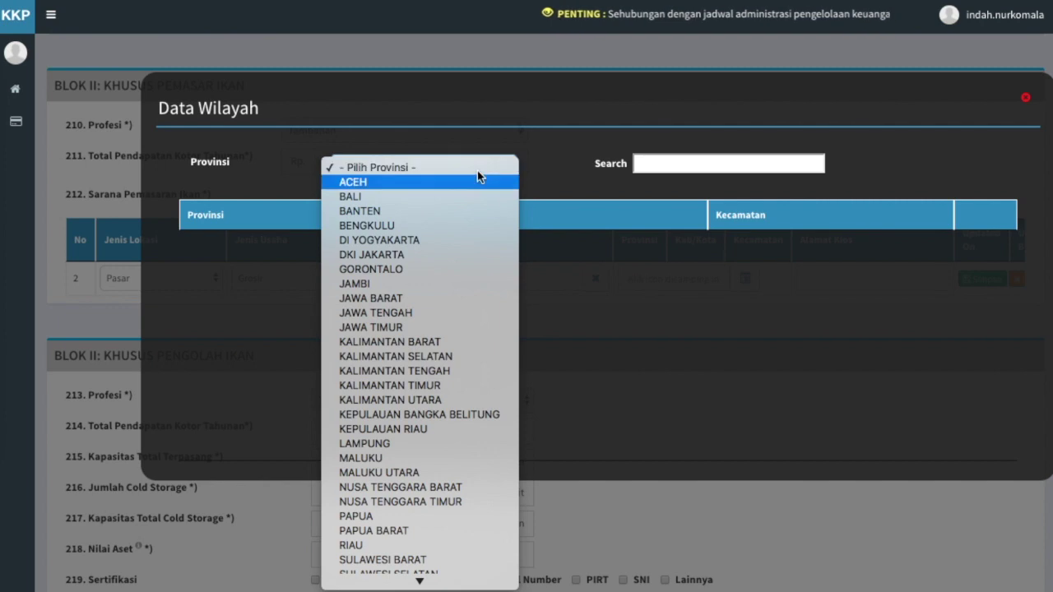
{"action": "left_click", "coordinate": [475, 176]}
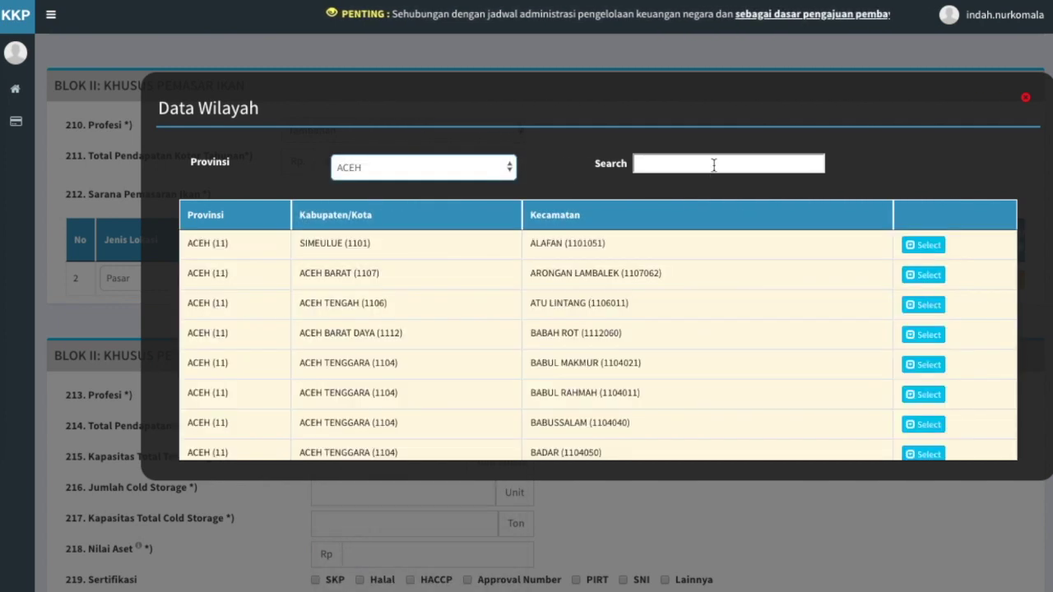
{"action": "left_click", "coordinate": [713, 164]}
{"action": "type", "text": "aceh barat"}
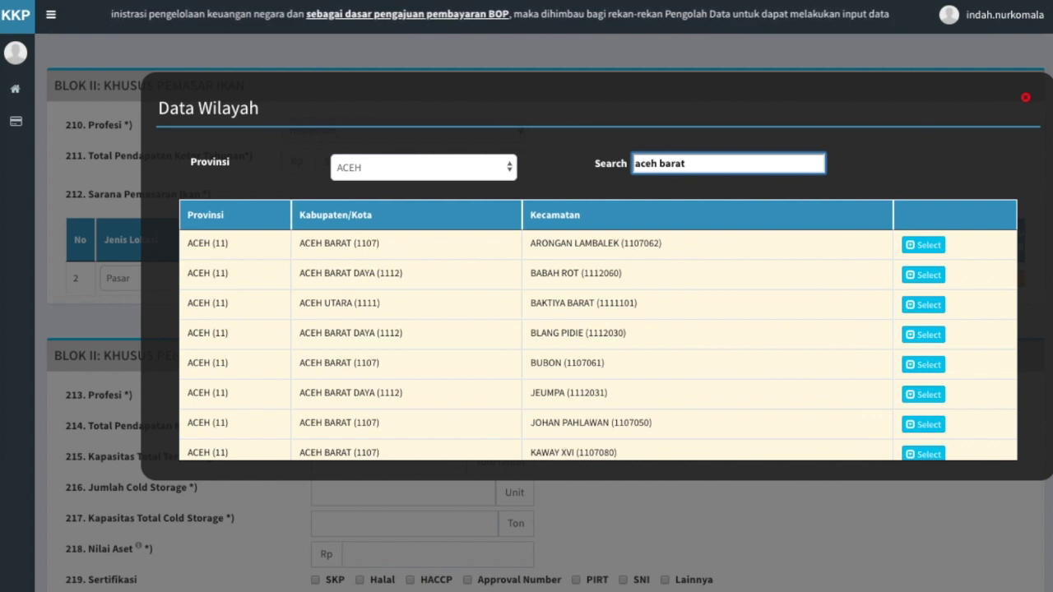
{"action": "left_click", "coordinate": [923, 365]}
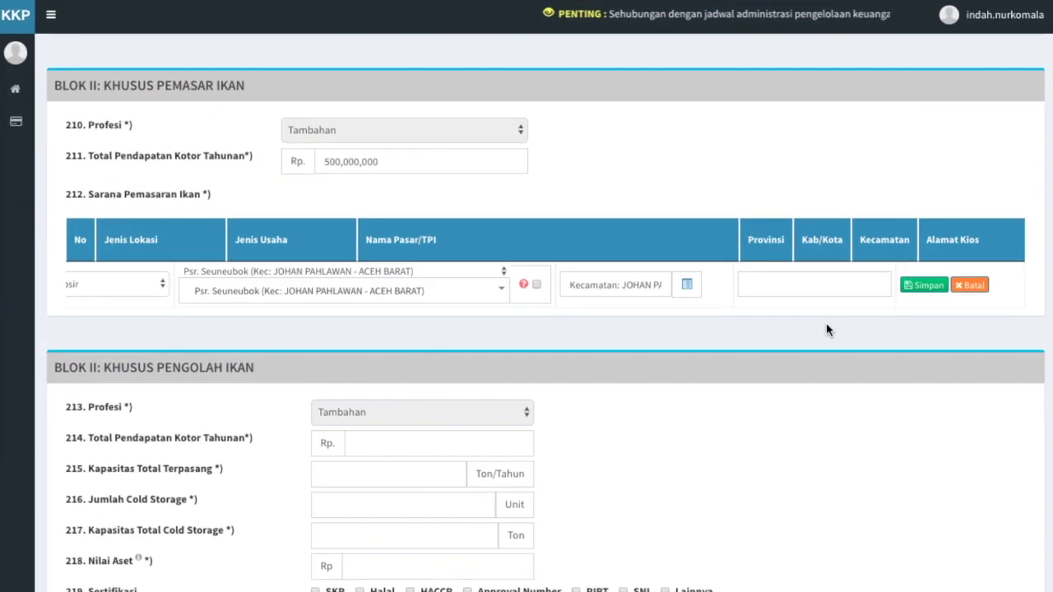
Enter kiosk address 'Johan Pahlawan Utama' and save the fish marketing facility row
{"action": "left_click", "coordinate": [790, 278]}
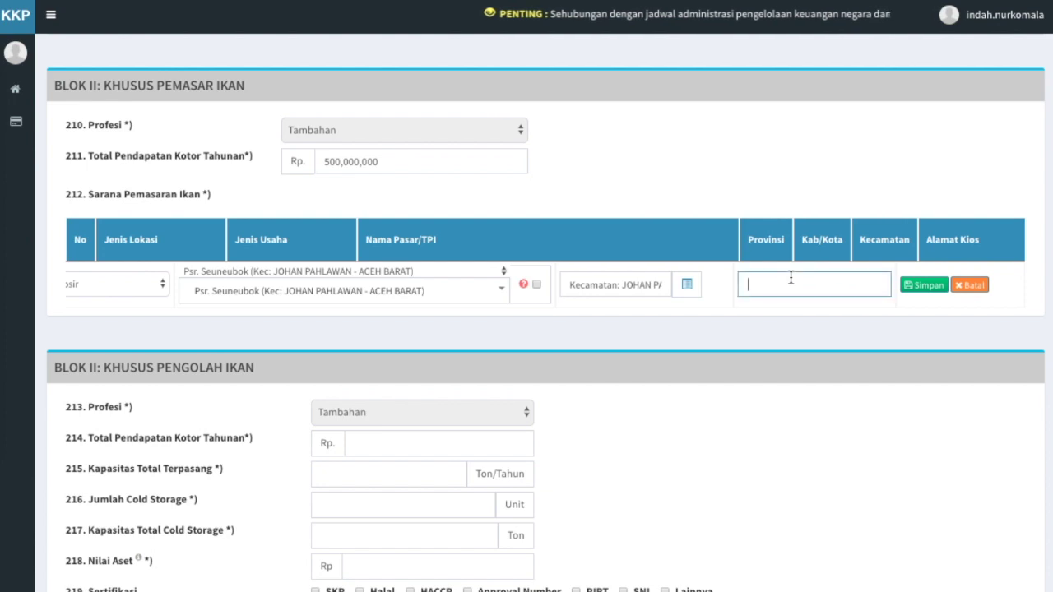
{"action": "type", "text": "Jo"}
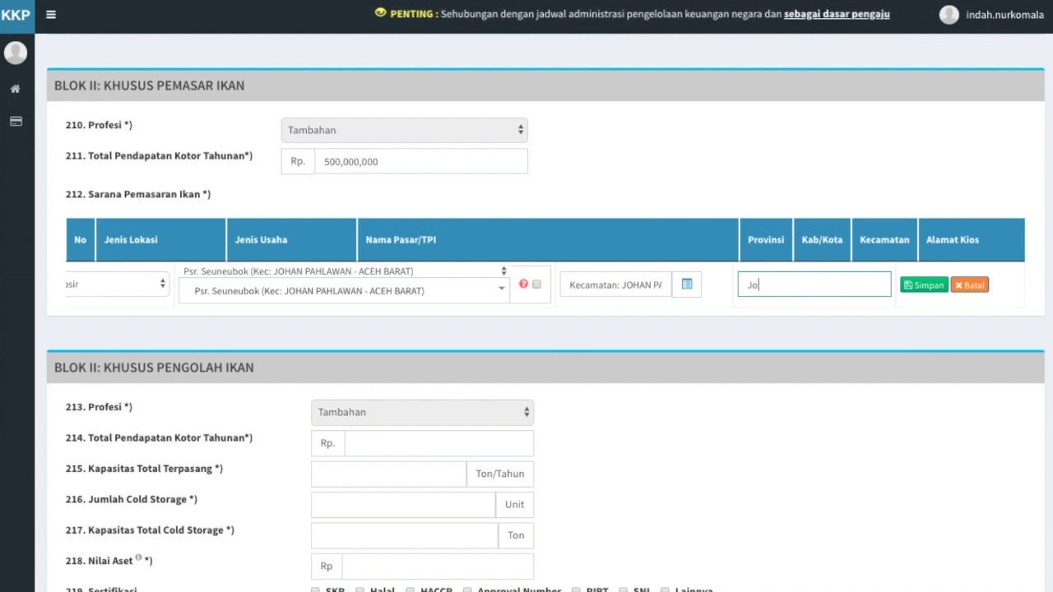
{"action": "type", "text": "han Pahla"}
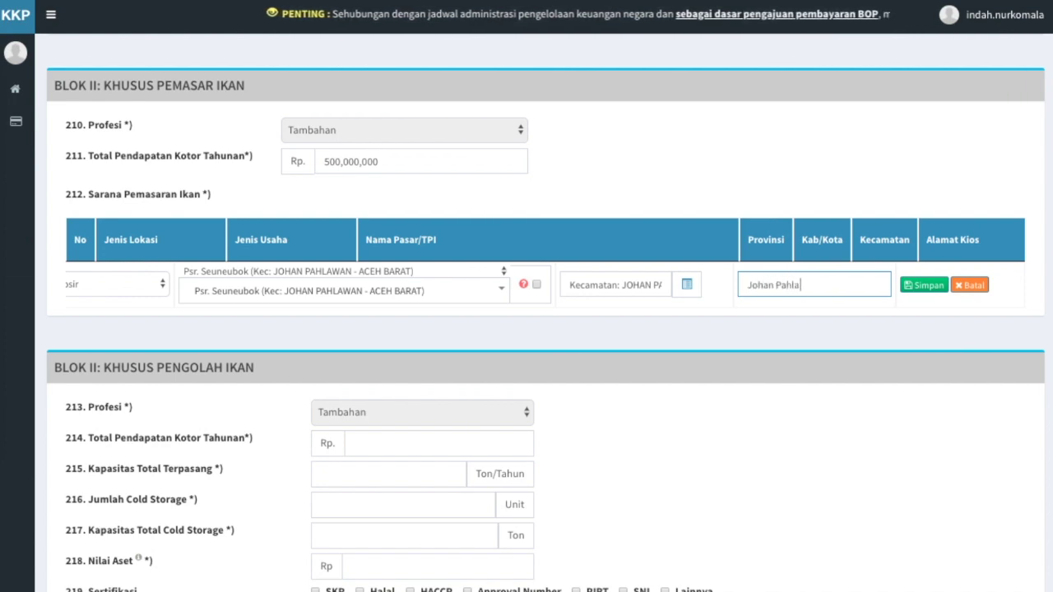
{"action": "type", "text": "wan Utama"}
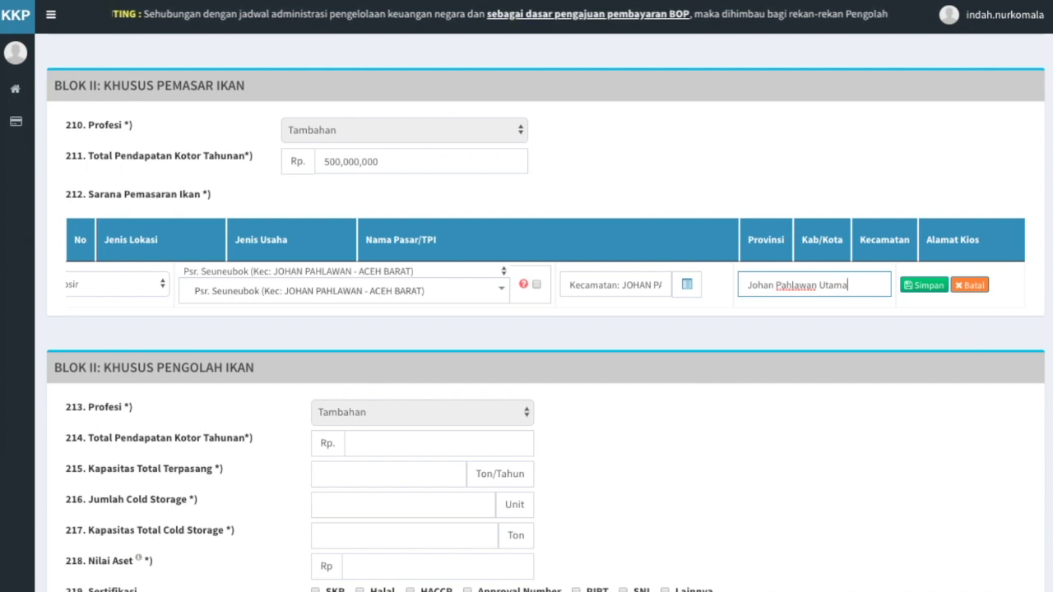
{"action": "left_click", "coordinate": [850, 330]}
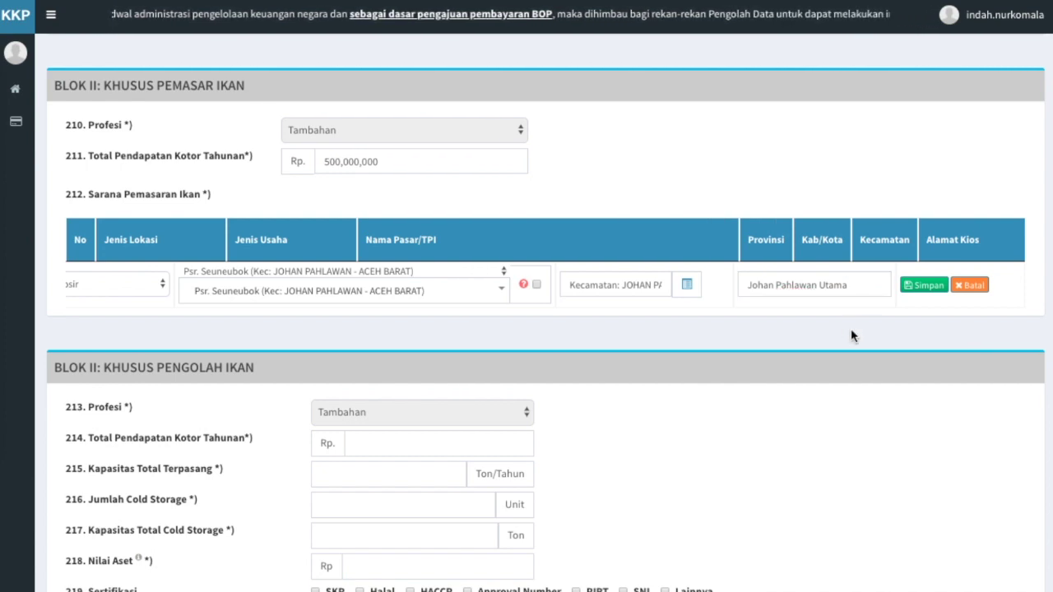
{"action": "left_click", "coordinate": [921, 292]}
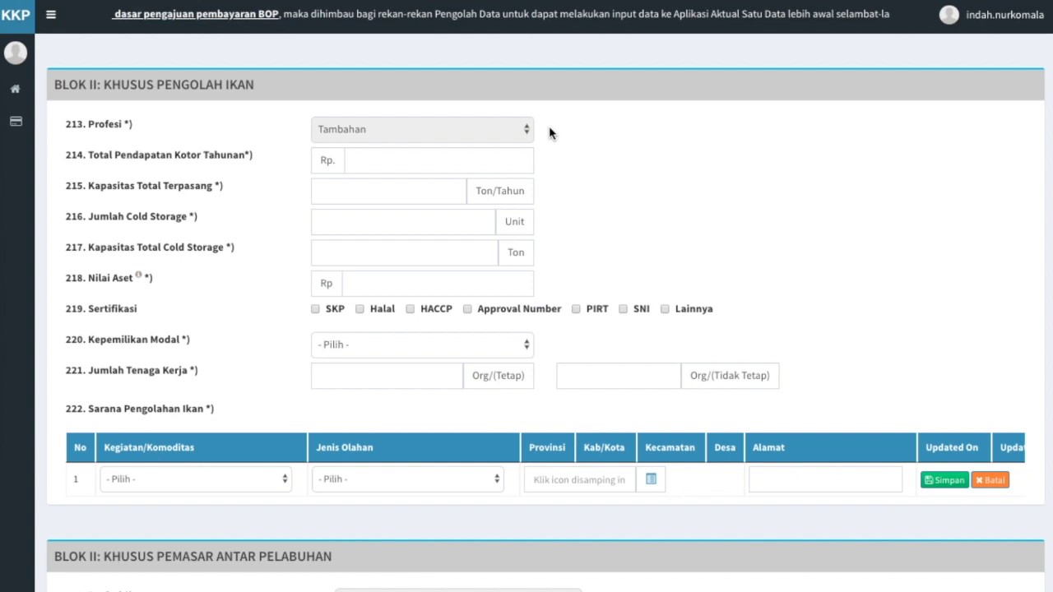
Enter processor gross income 300,000,000 and installed capacity 1,000 Ton/Tahun
{"action": "left_click", "coordinate": [478, 157]}
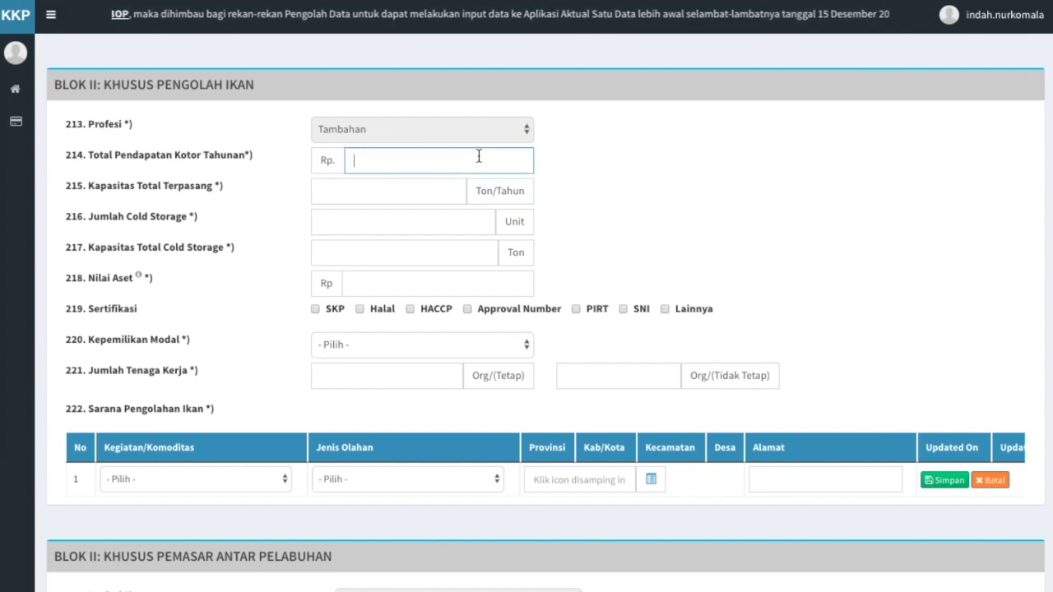
{"action": "type", "text": "300,000,000"}
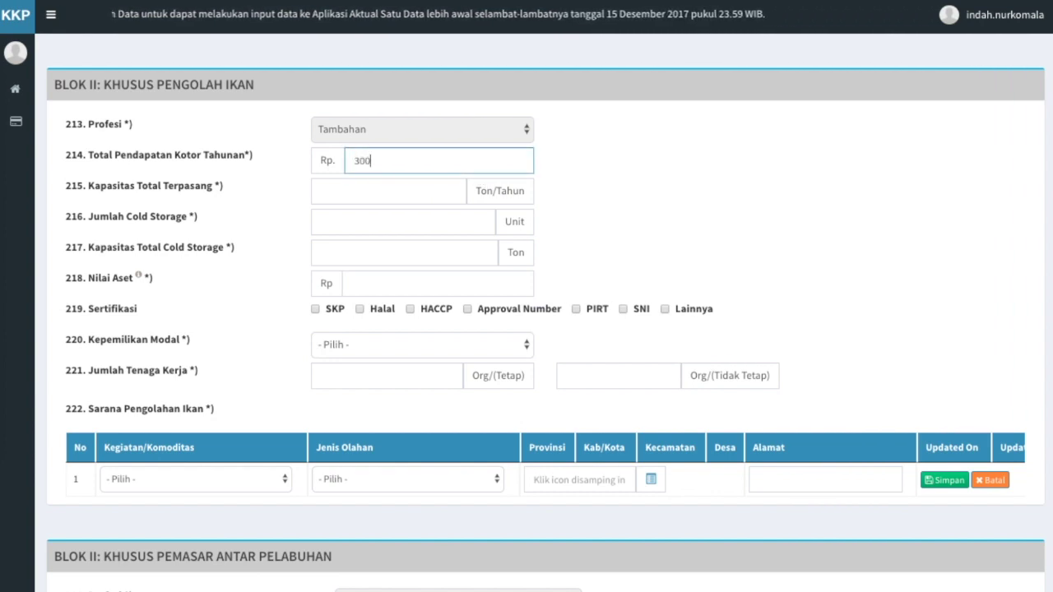
{"action": "left_click", "coordinate": [443, 191]}
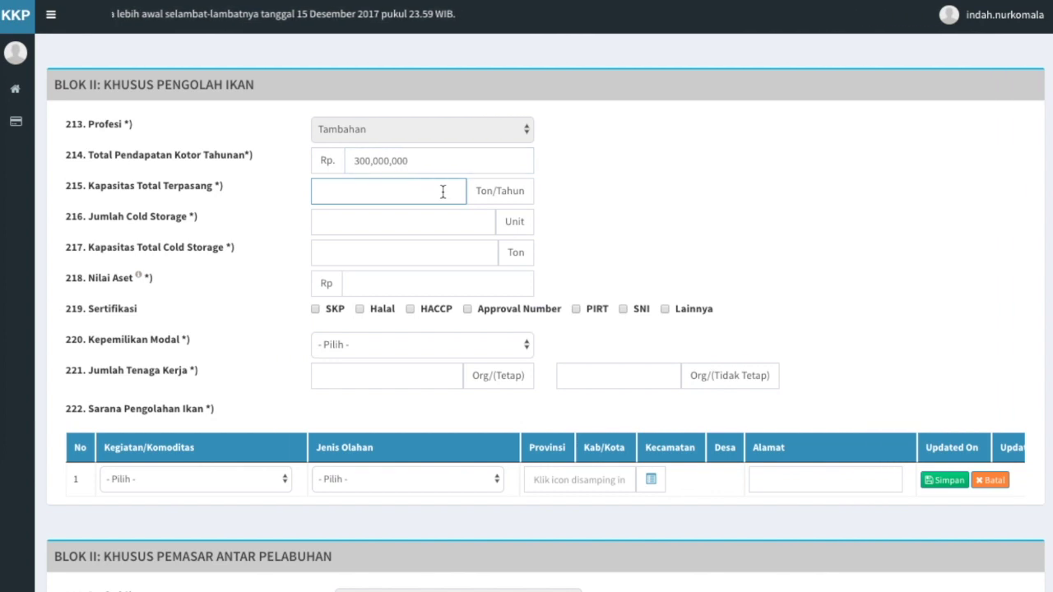
{"action": "type", "text": "1,000"}
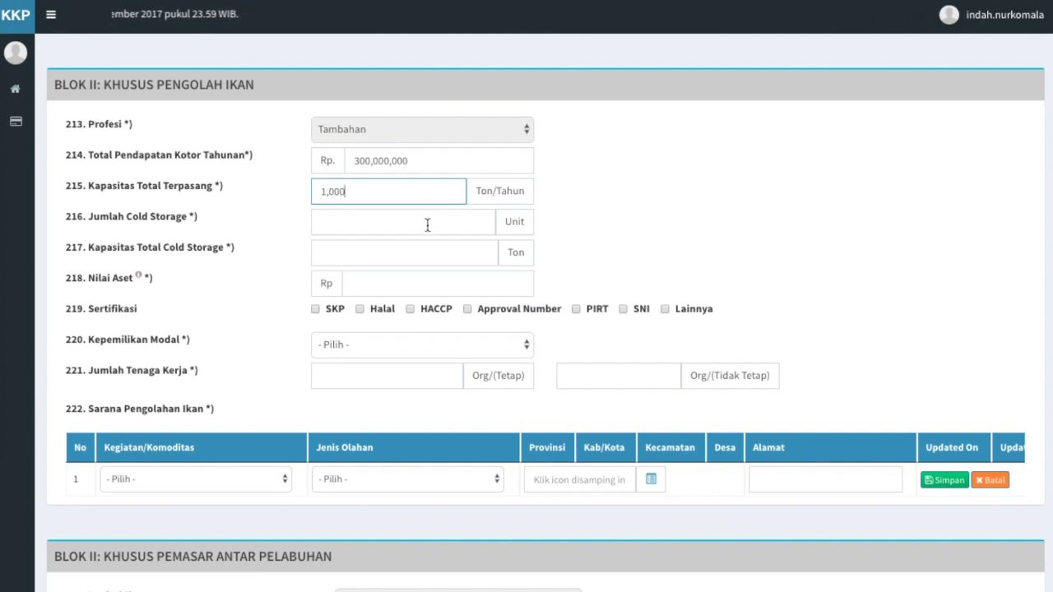
Record 2 cold-storage units totalling 20 Ton and an asset value of 100,000,000
{"action": "left_click", "coordinate": [426, 225]}
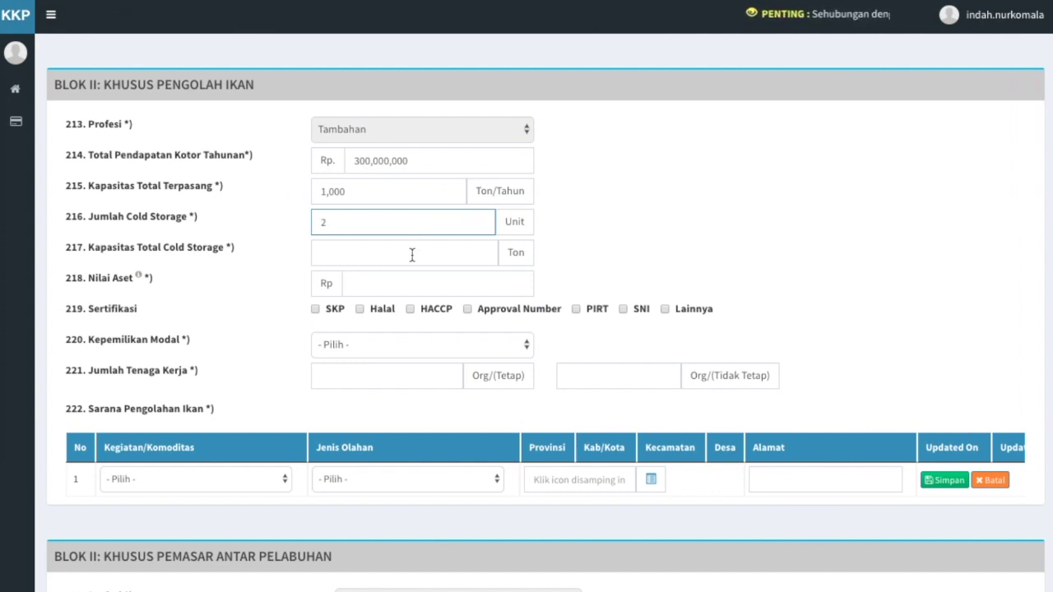
{"action": "left_click", "coordinate": [412, 255]}
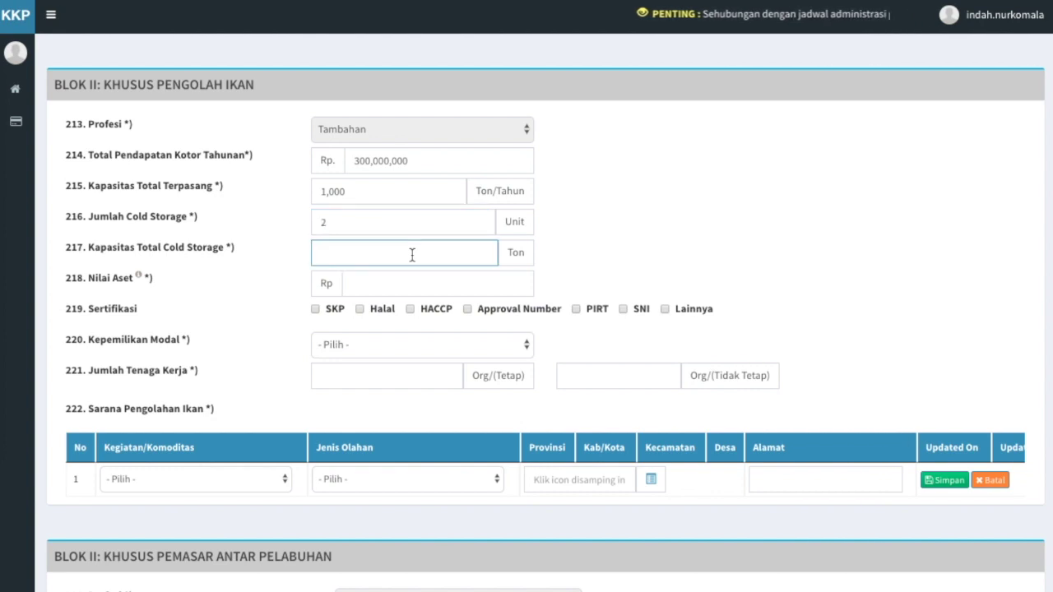
{"action": "type", "text": "20"}
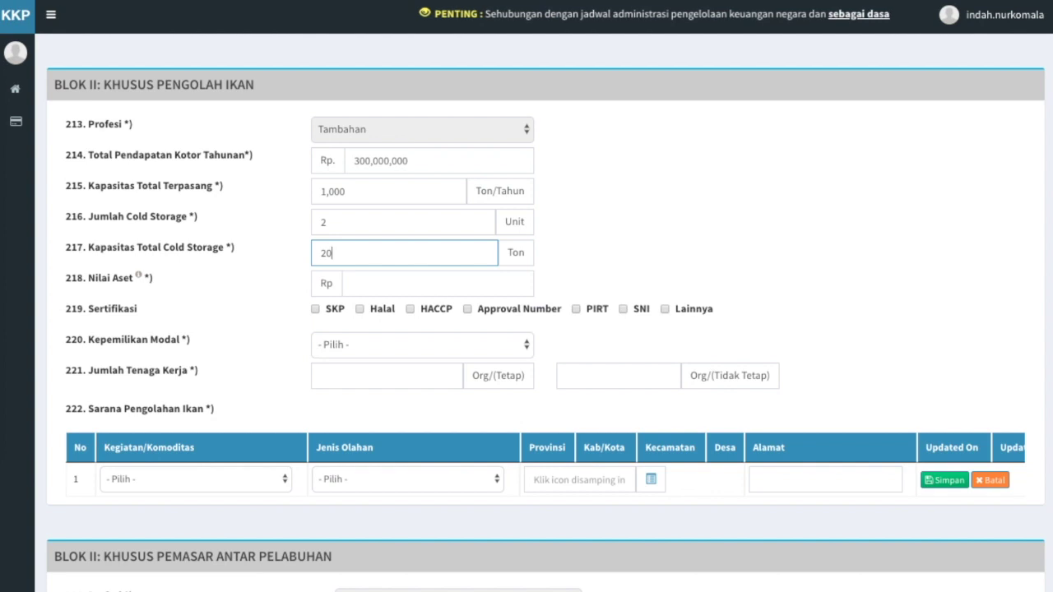
{"action": "left_click", "coordinate": [402, 287]}
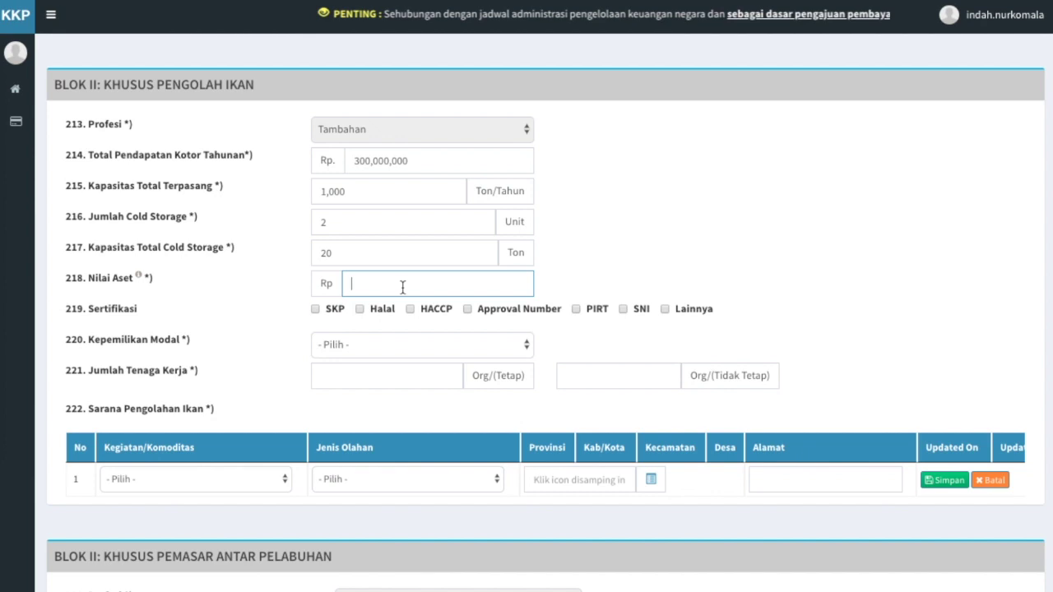
{"action": "type", "text": "100,000,000"}
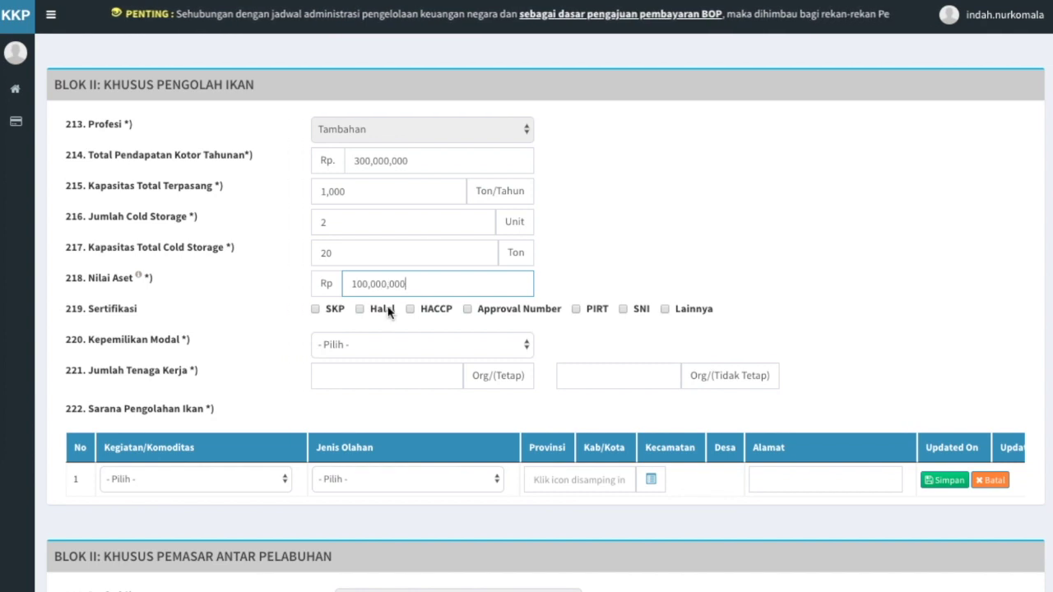
{"action": "left_click", "coordinate": [357, 325]}
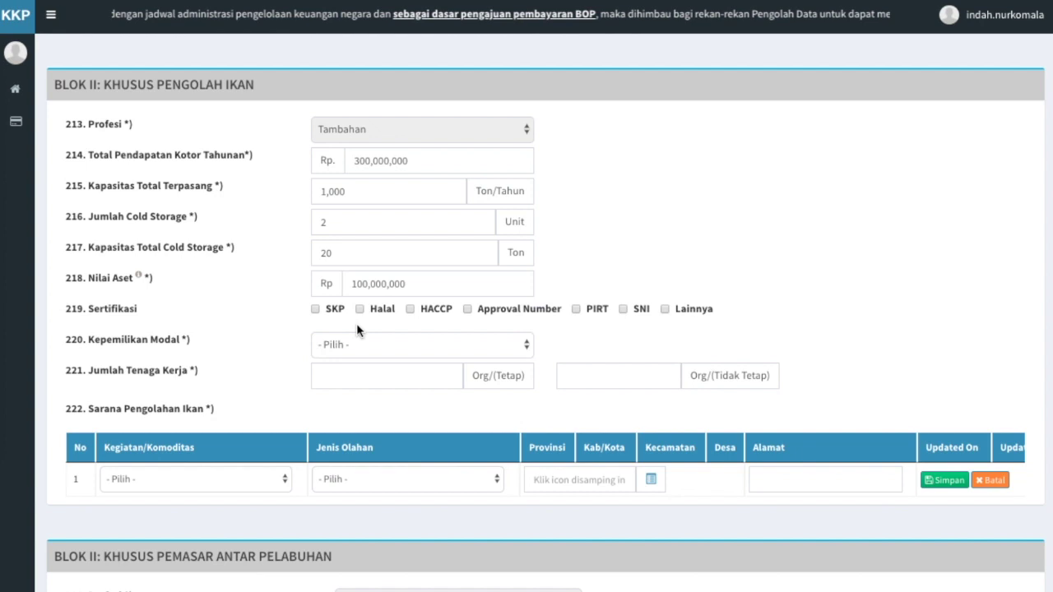
Tick the processor's SKP, Halal, HACCP, Approval Number and PIRT certifications
{"action": "left_click", "coordinate": [315, 308]}
{"action": "left_click", "coordinate": [360, 309]}
{"action": "left_click", "coordinate": [409, 309]}
{"action": "left_click", "coordinate": [468, 309]}
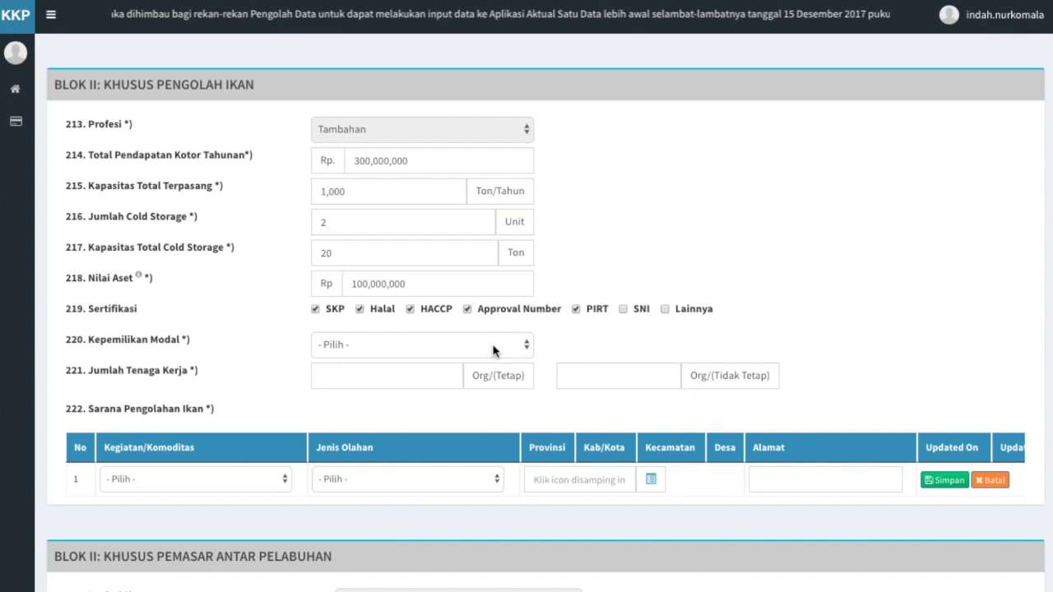
{"action": "left_click", "coordinate": [494, 351]}
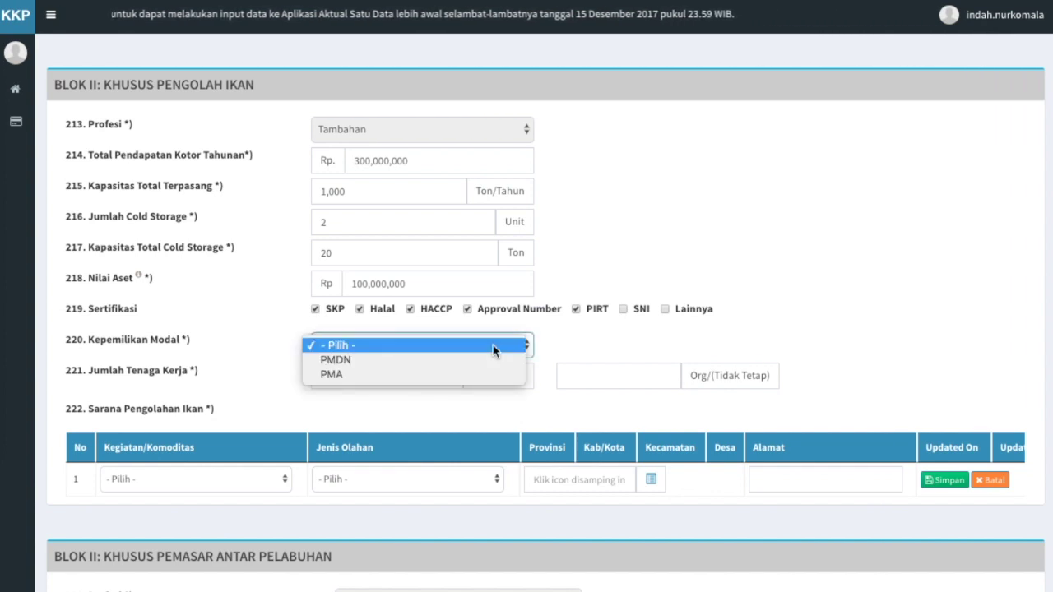
Set capital ownership to PMA with Norway as the investor's country of origin
{"action": "left_click", "coordinate": [495, 374]}
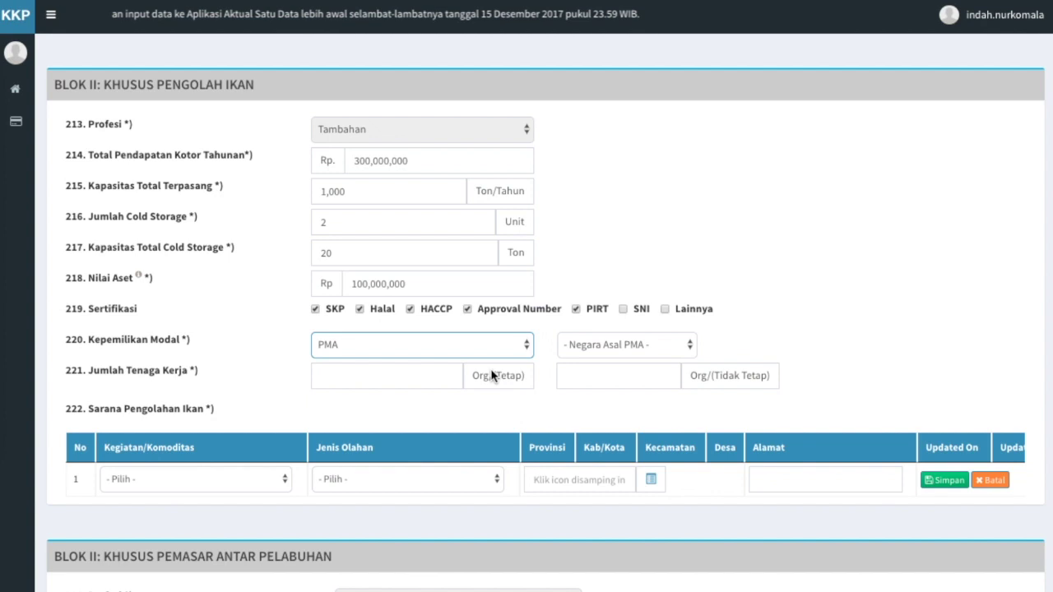
{"action": "left_click", "coordinate": [658, 347]}
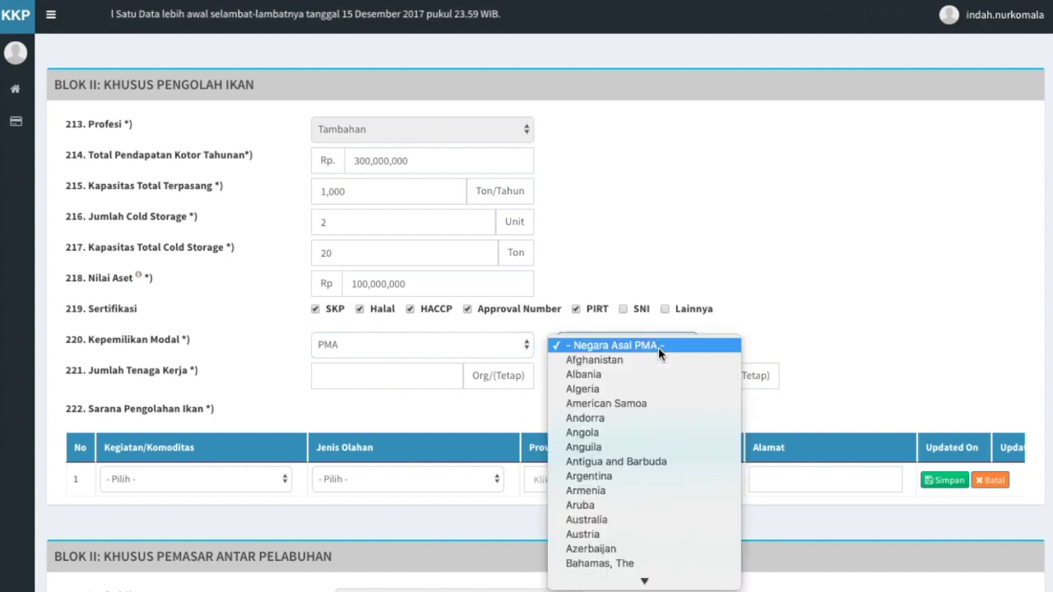
{"action": "type", "text": "norway"}
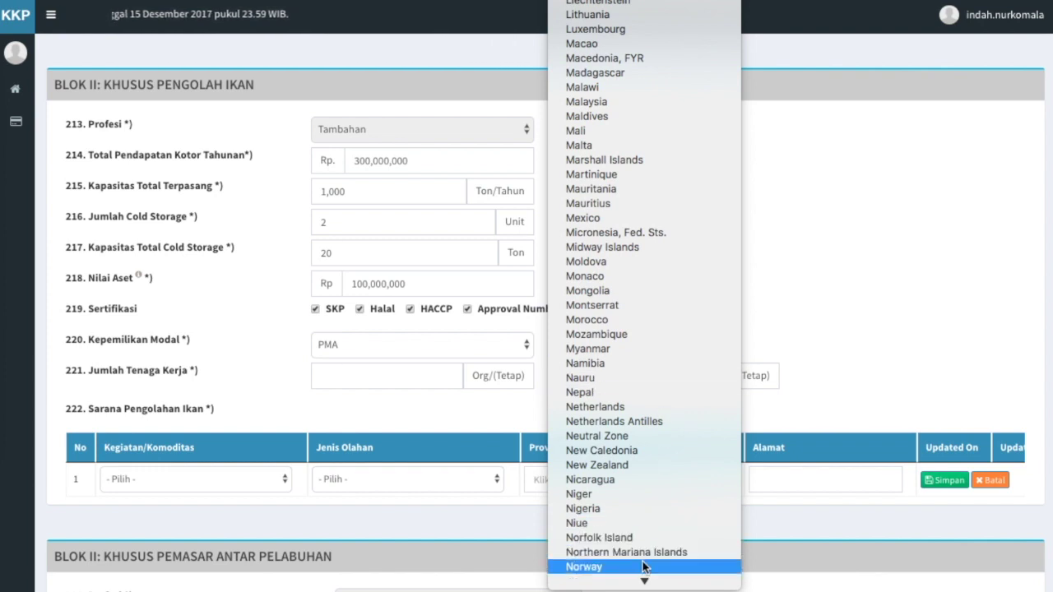
{"action": "left_click", "coordinate": [644, 567]}
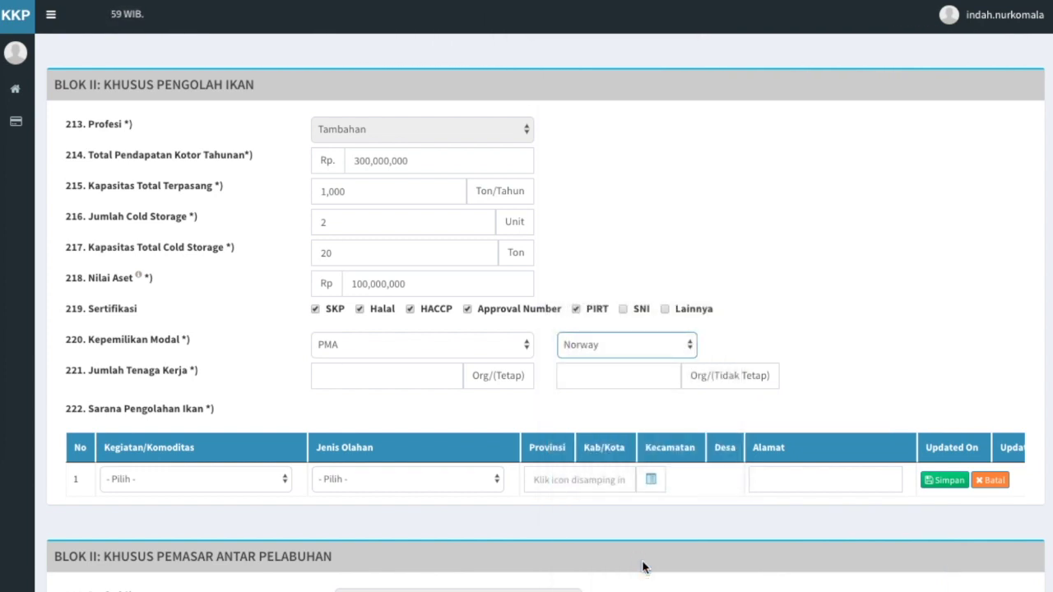
{"action": "left_click", "coordinate": [392, 372]}
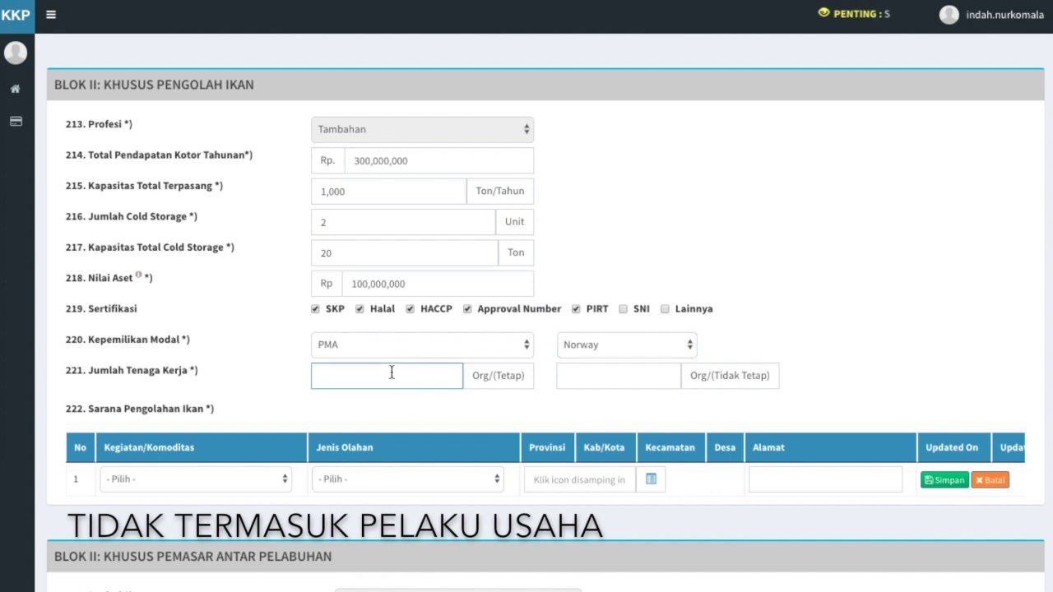
Enter a workforce of 10 permanent and 5 non-permanent workers
{"action": "type", "text": "10"}
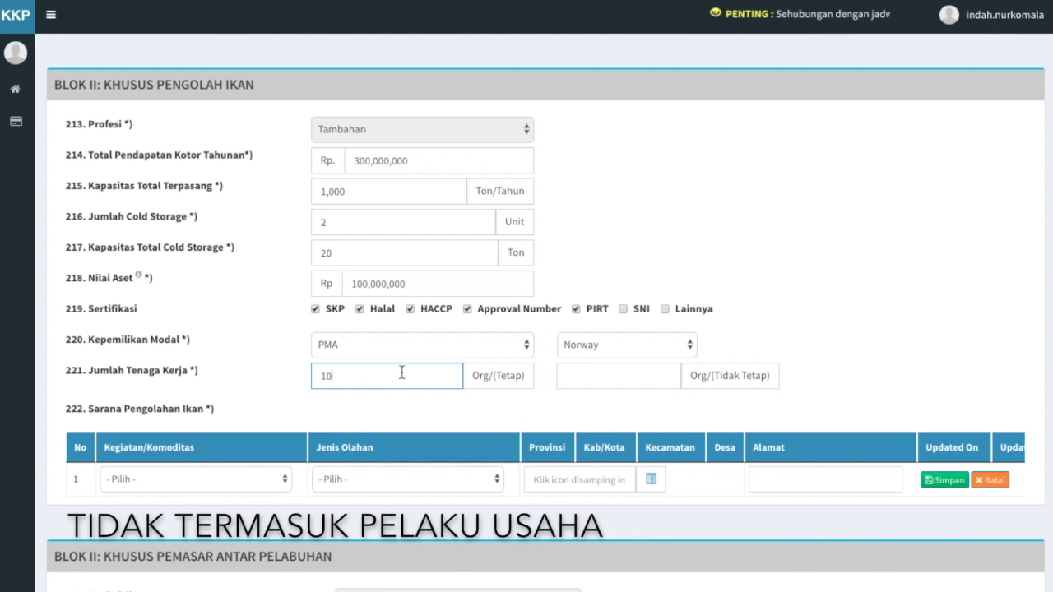
{"action": "left_click", "coordinate": [617, 382]}
{"action": "type", "text": "5"}
{"action": "left_click", "coordinate": [598, 410]}
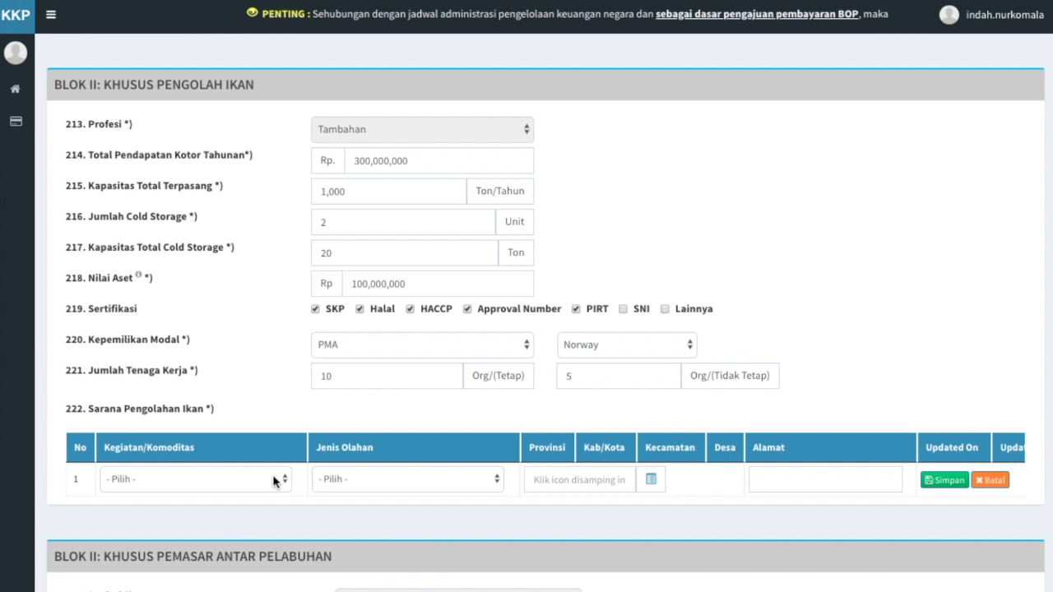
Set processing-facility row 1 to activity Pengalengan with product Baby Tuna Kaleng
{"action": "left_click", "coordinate": [276, 481]}
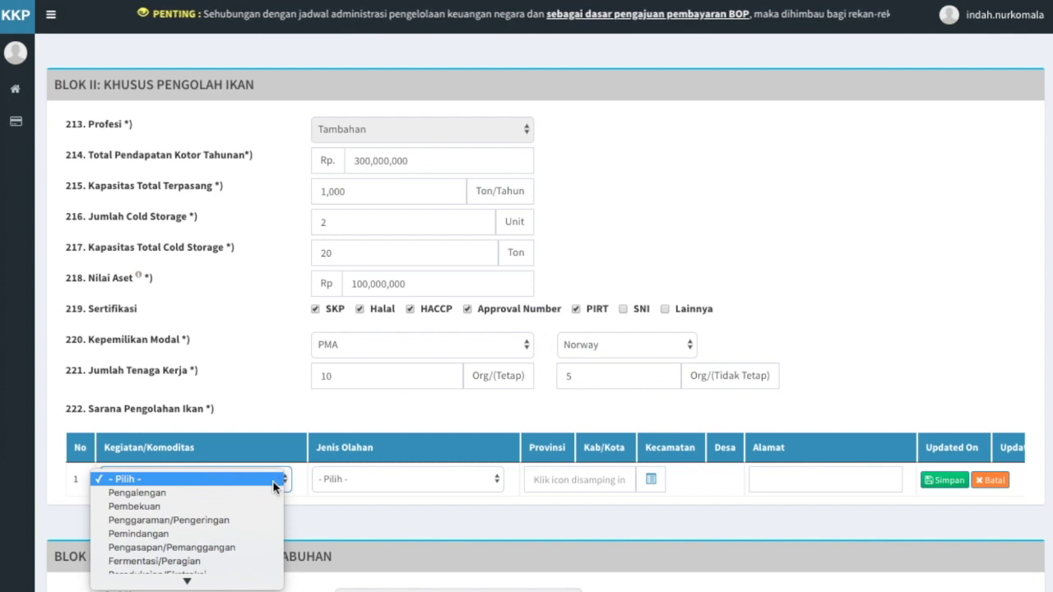
{"action": "left_click", "coordinate": [273, 488]}
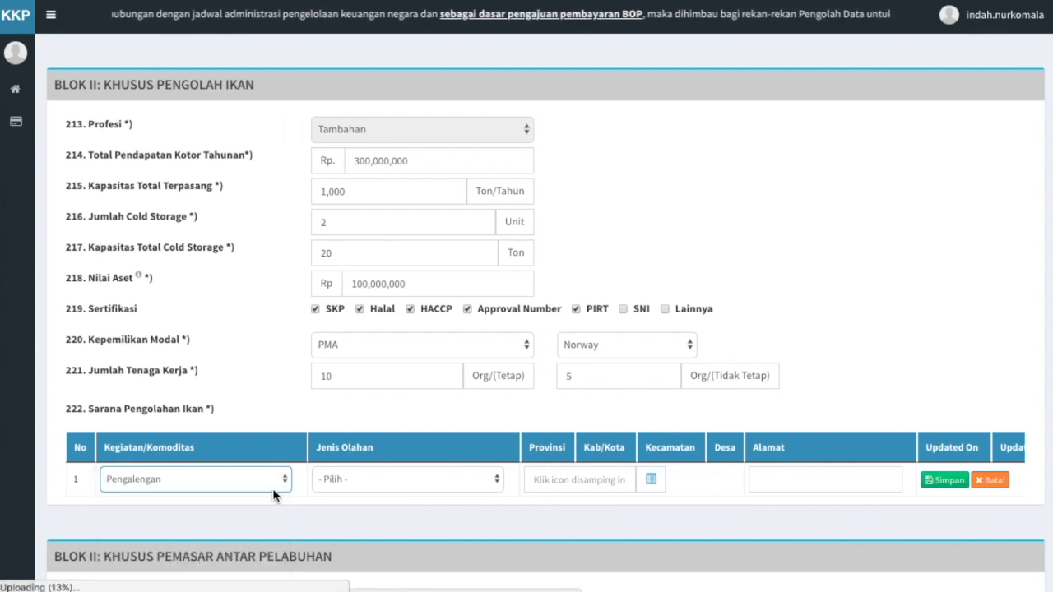
{"action": "left_click", "coordinate": [459, 481]}
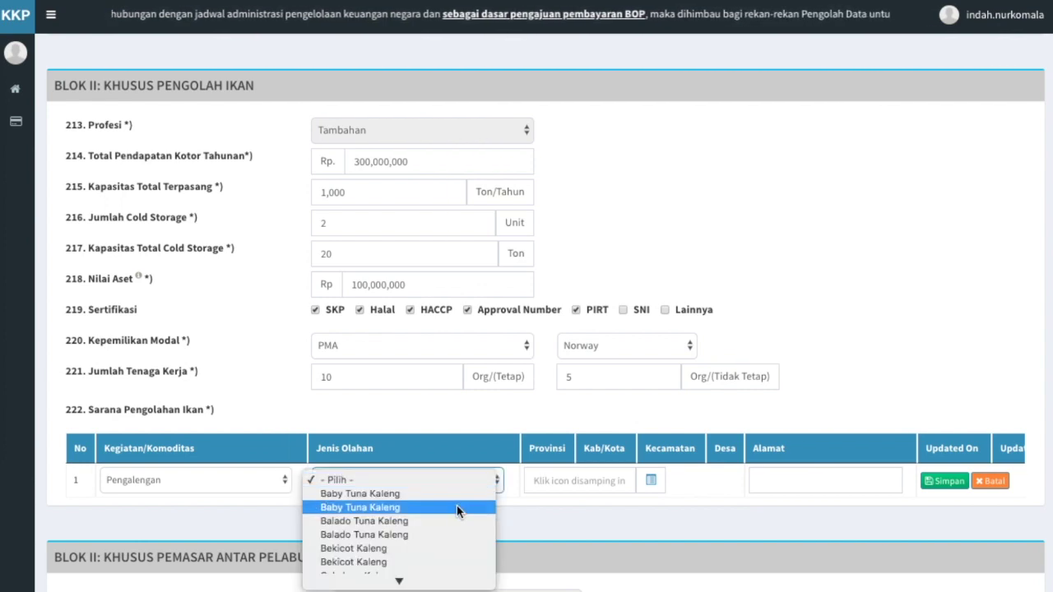
{"action": "left_click", "coordinate": [457, 508]}
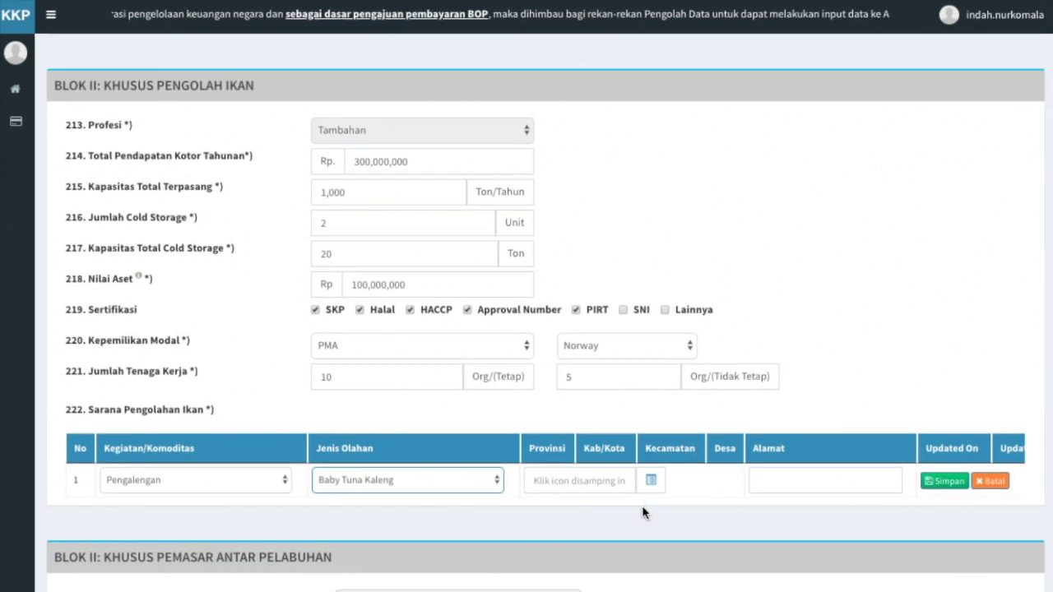
{"action": "left_click", "coordinate": [652, 481]}
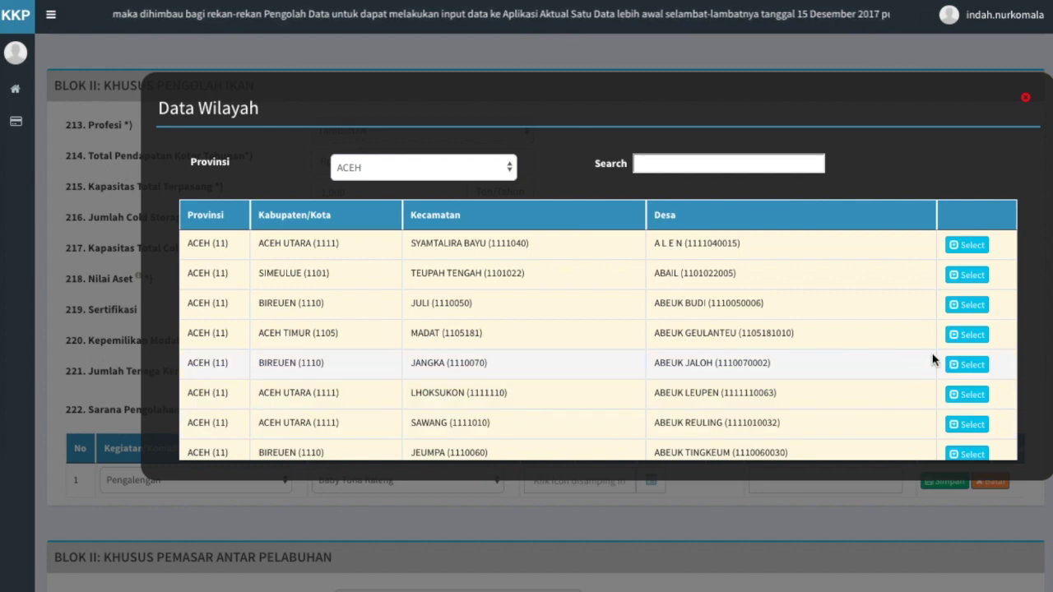
{"action": "left_click", "coordinate": [967, 334]}
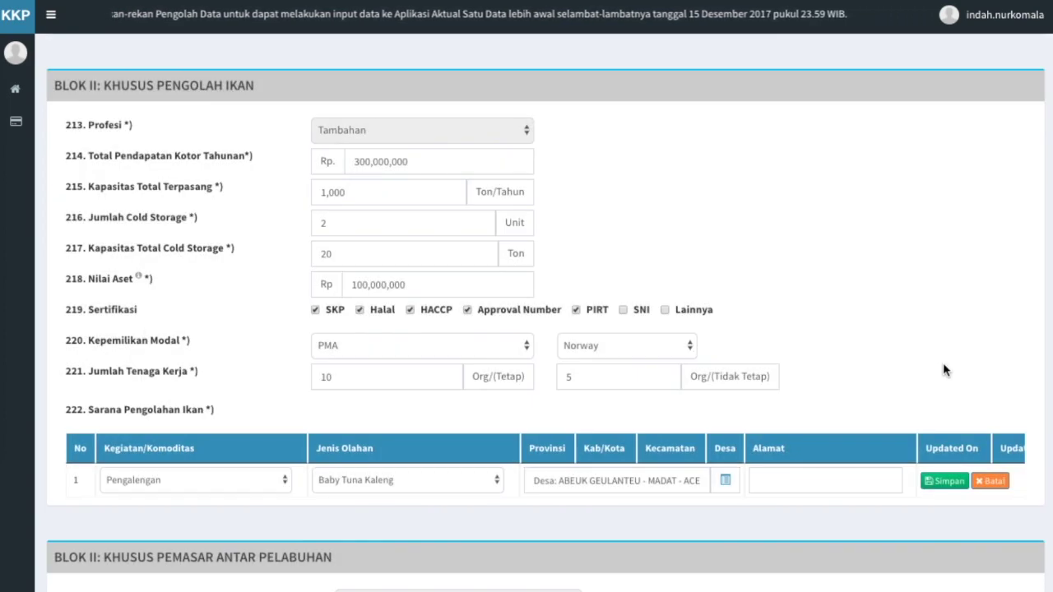
{"action": "left_click", "coordinate": [812, 475]}
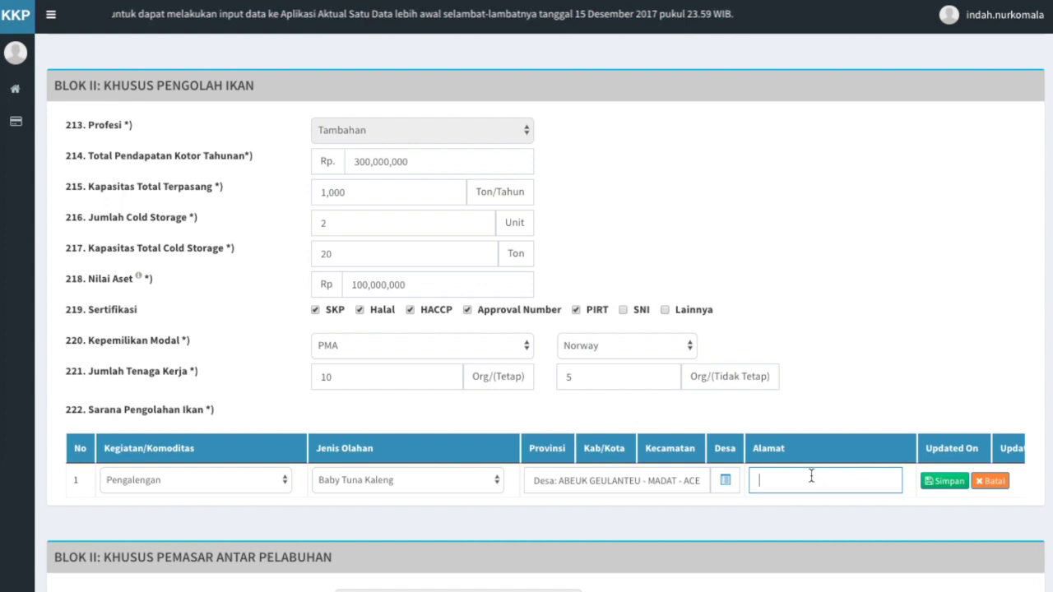
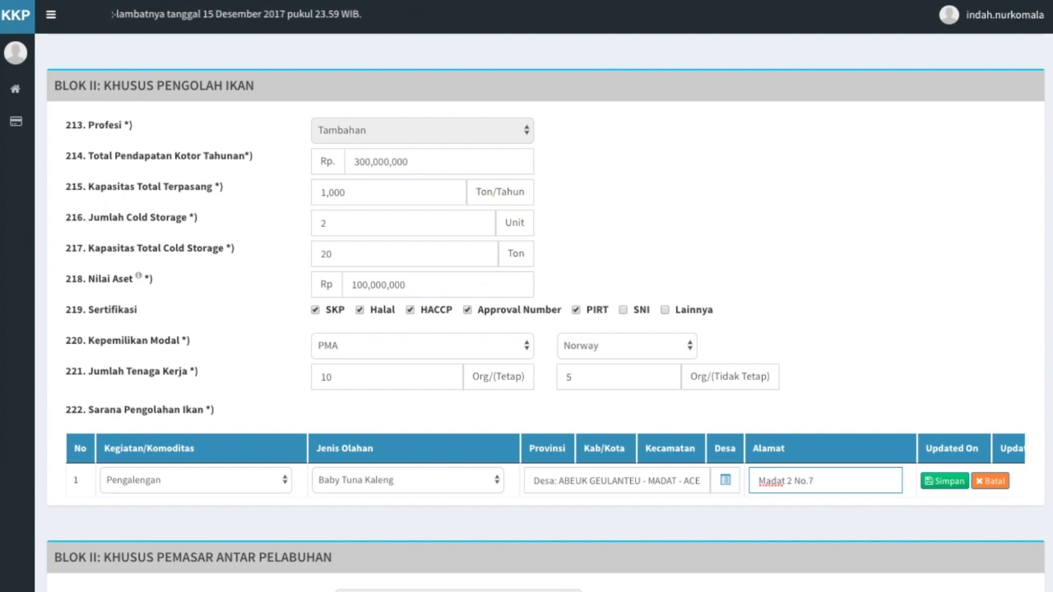
{"action": "left_click", "coordinate": [831, 507]}
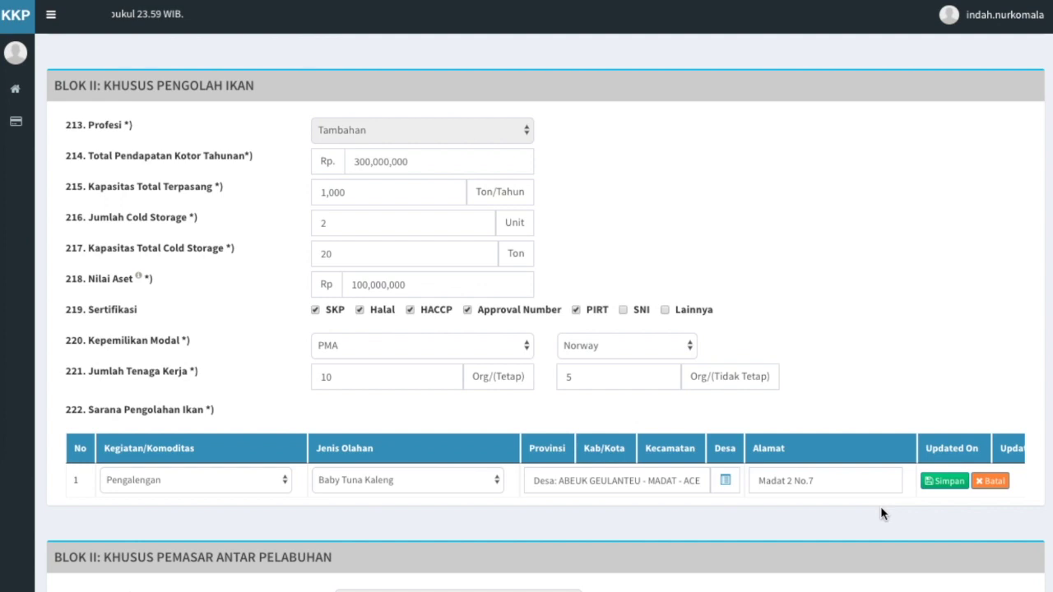
{"action": "left_click", "coordinate": [951, 483]}
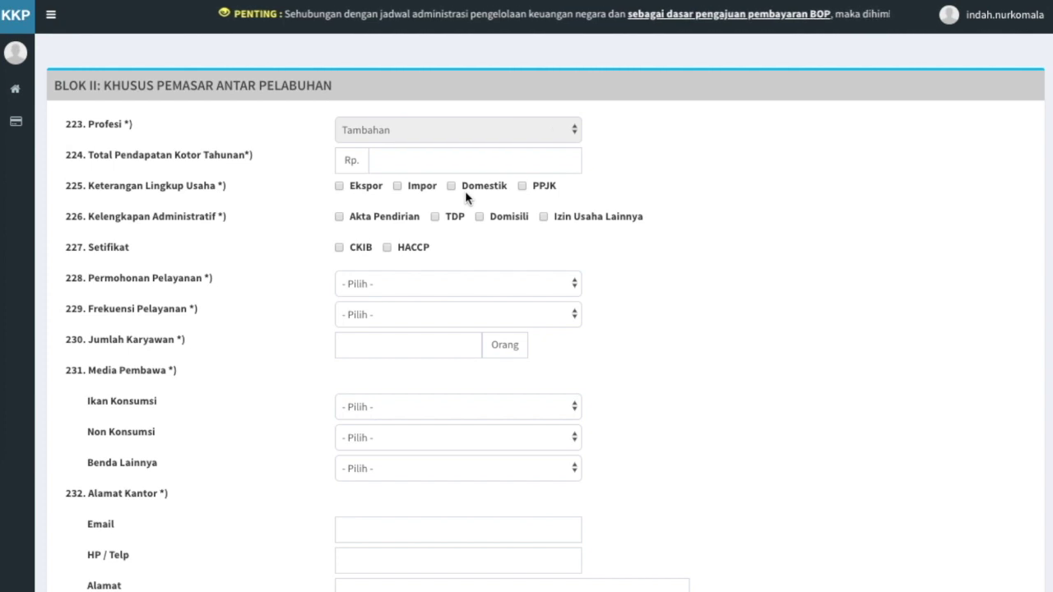
Enter the marketer's gross income 2,000,000,000 and mark the business scope as Ekspor
{"action": "left_click", "coordinate": [547, 165]}
{"action": "type", "text": "2,000,000,000"}
{"action": "left_click", "coordinate": [568, 195]}
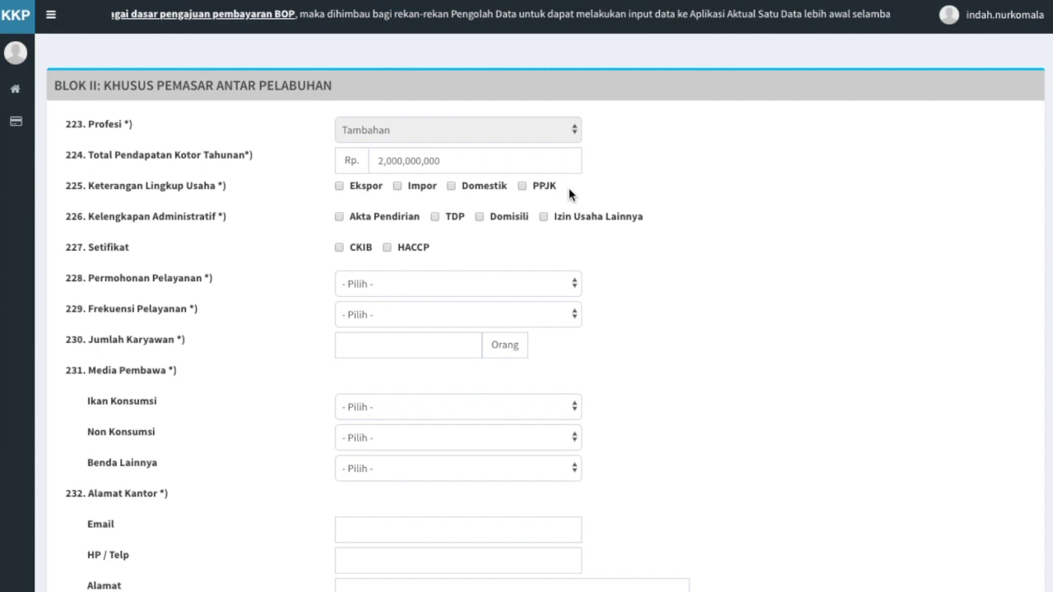
{"action": "left_click", "coordinate": [339, 187]}
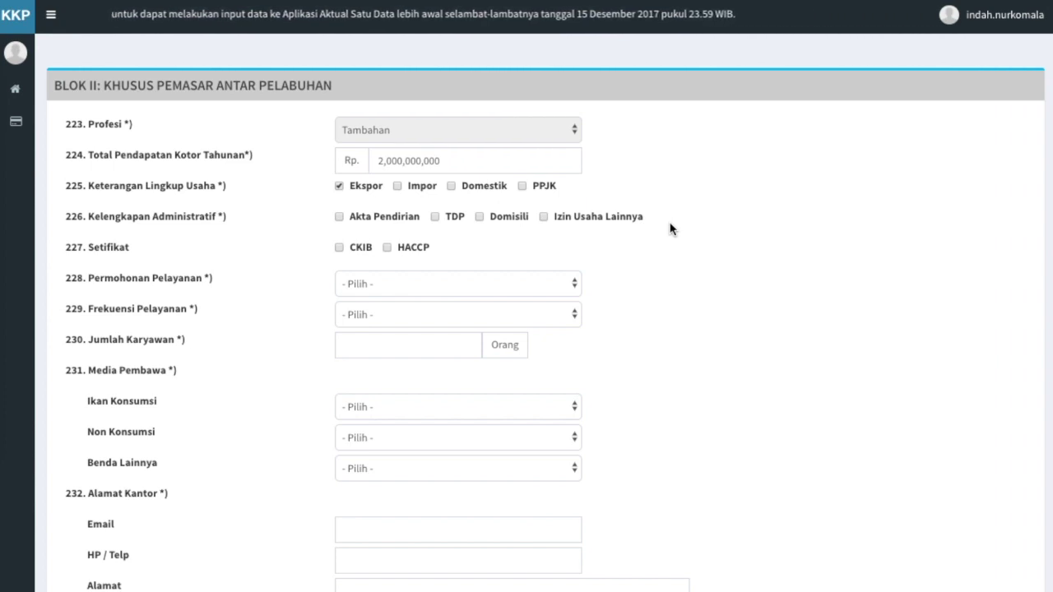
Tick Akta Pendirian and TDP documents plus CKIB and HACCP certificates
{"action": "left_click", "coordinate": [339, 216]}
{"action": "left_click", "coordinate": [436, 216]}
{"action": "left_click", "coordinate": [341, 249]}
{"action": "left_click", "coordinate": [387, 248]}
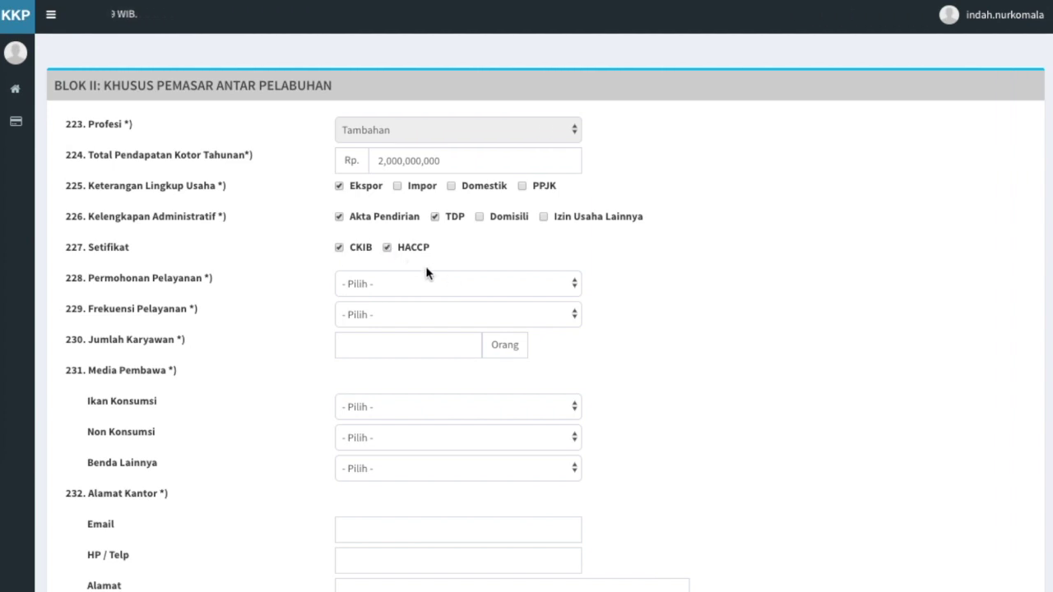
Set the service as handled by own staff at 11-30 kali/bulan, with 10 employees
{"action": "left_click", "coordinate": [546, 284]}
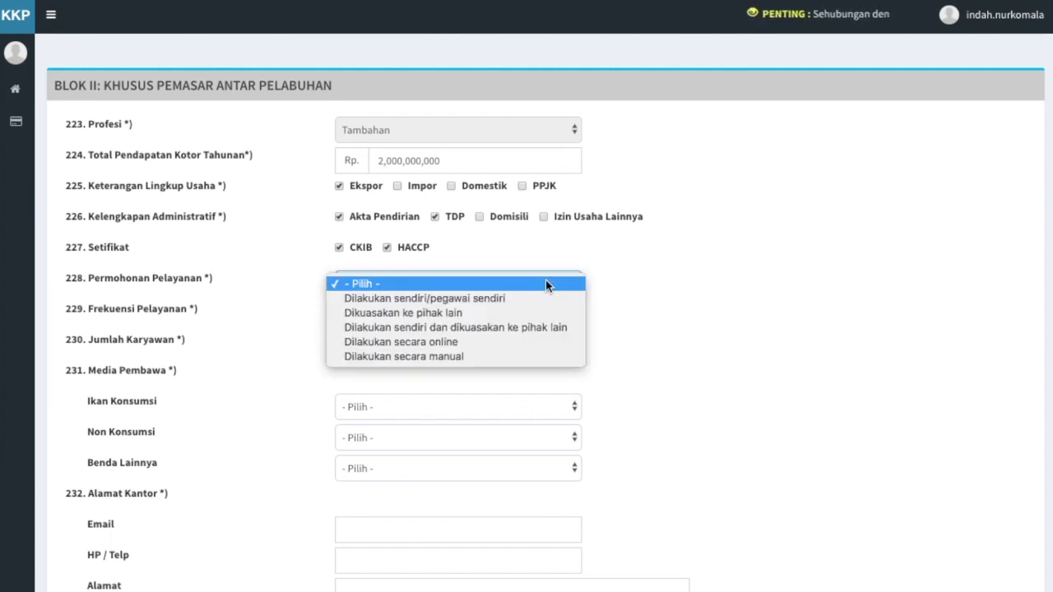
{"action": "left_click", "coordinate": [545, 298]}
{"action": "left_click", "coordinate": [566, 316]}
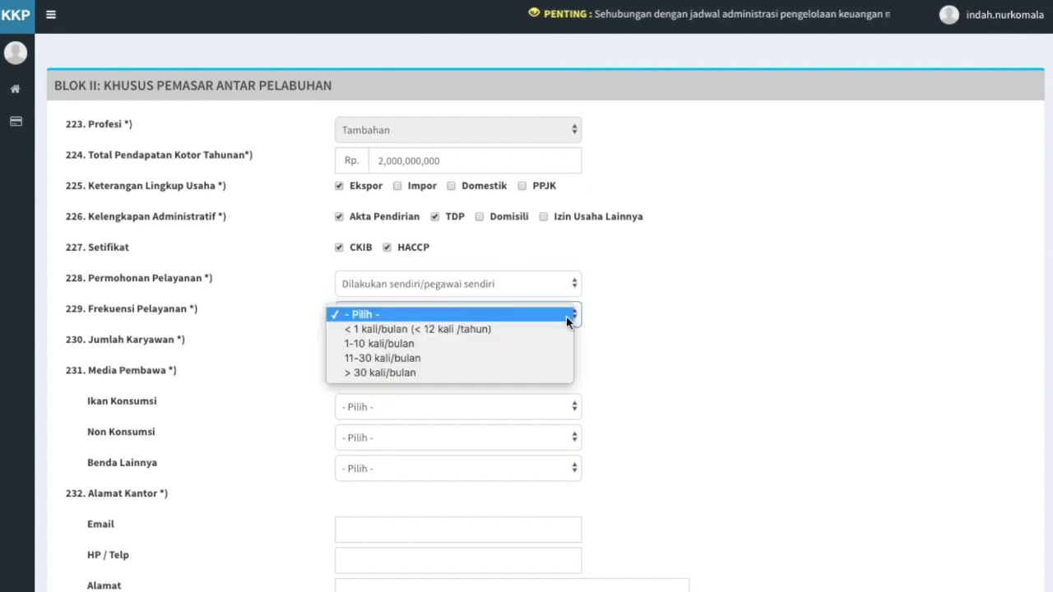
{"action": "left_click", "coordinate": [562, 359]}
{"action": "left_click", "coordinate": [443, 343]}
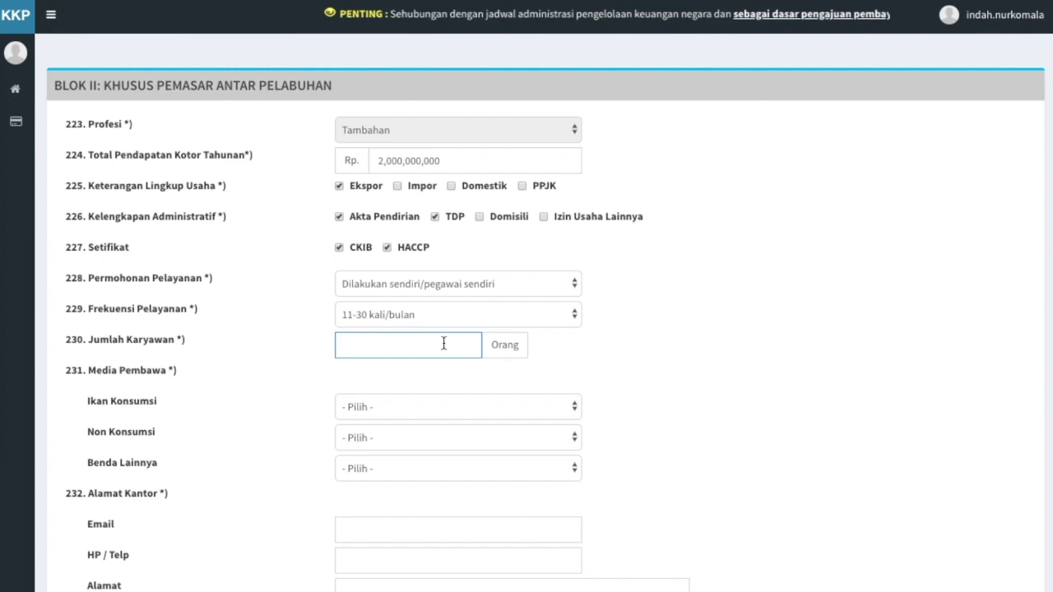
{"action": "type", "text": "10"}
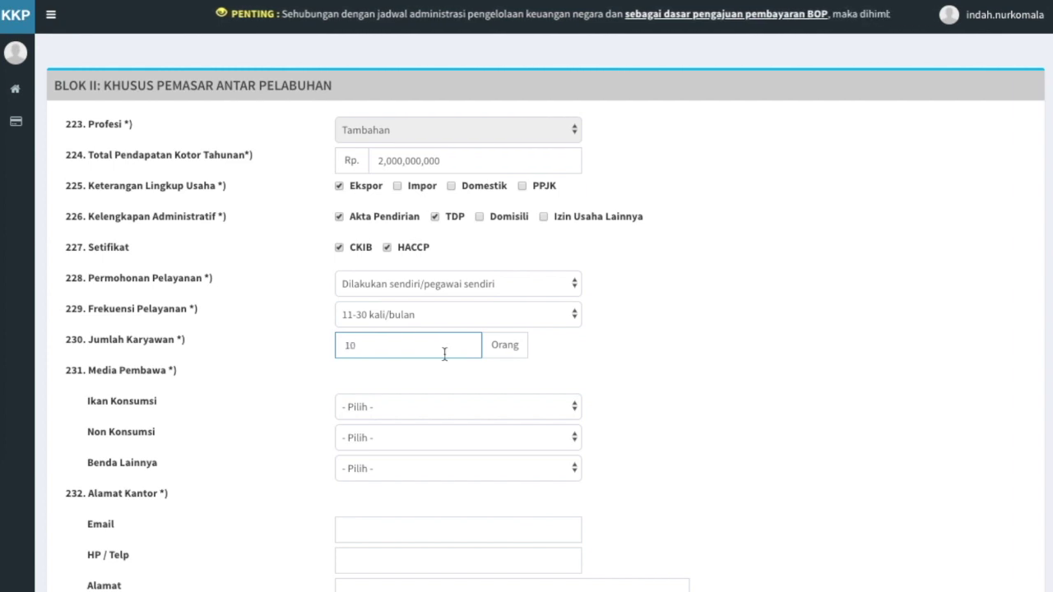
{"action": "left_click", "coordinate": [452, 376]}
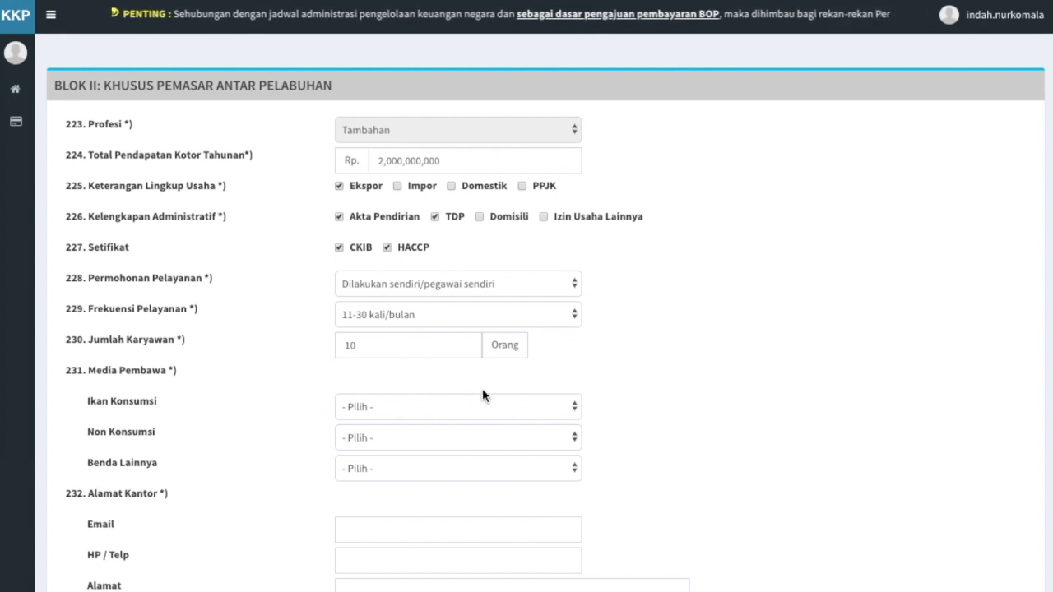
Choose carrier media Ikan Hidup, Ikan Hias Air Laut and Sarana/Bahan Pengendalian Hayati
{"action": "left_click", "coordinate": [521, 410]}
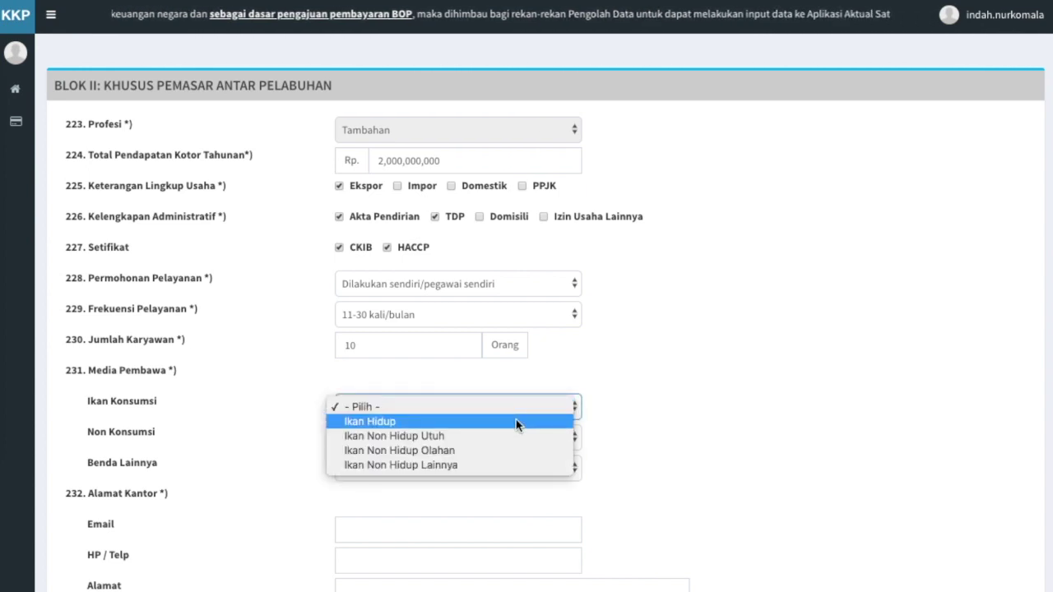
{"action": "left_click", "coordinate": [516, 421]}
{"action": "left_click", "coordinate": [531, 439]}
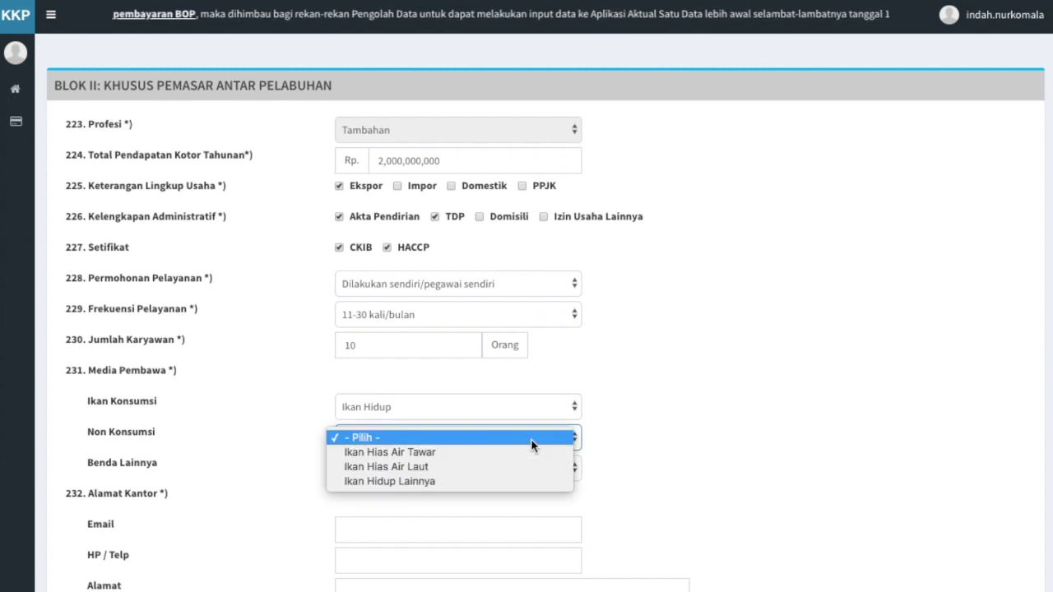
{"action": "left_click", "coordinate": [531, 464]}
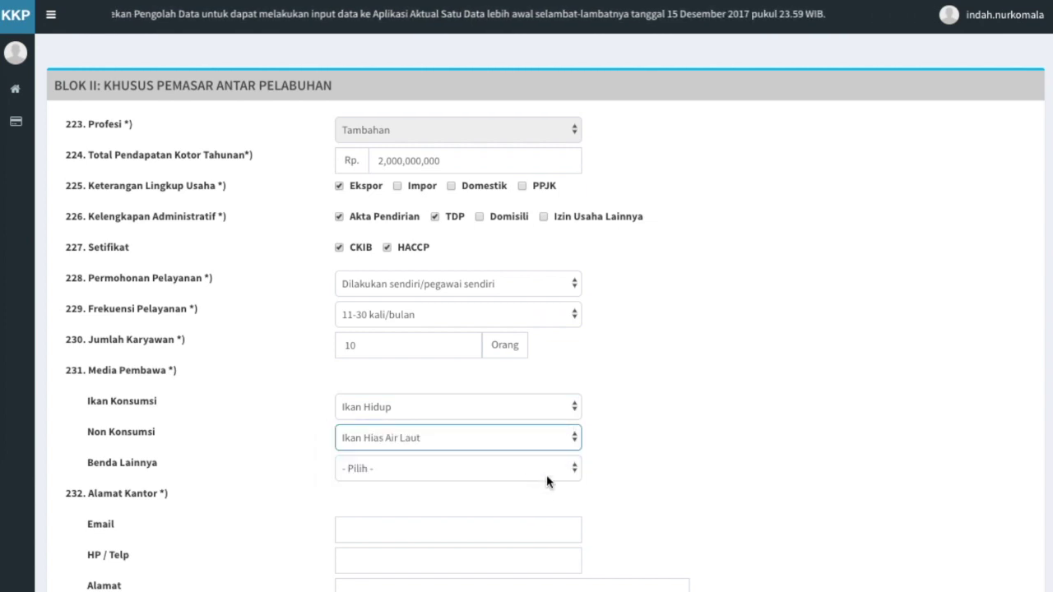
{"action": "left_click", "coordinate": [546, 475]}
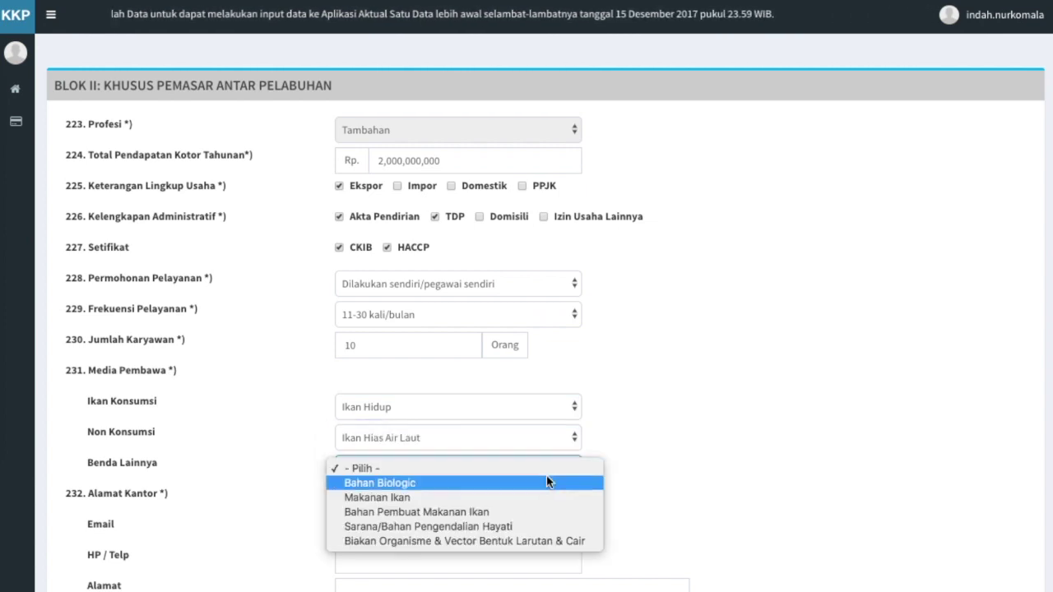
{"action": "left_click", "coordinate": [546, 526]}
Enter the office contact e-mail, the phone number and the street address in the Alamat Kantor fields
{"action": "scroll", "coordinate": [545, 530], "scroll_direction": "down", "scroll_amount": 3}
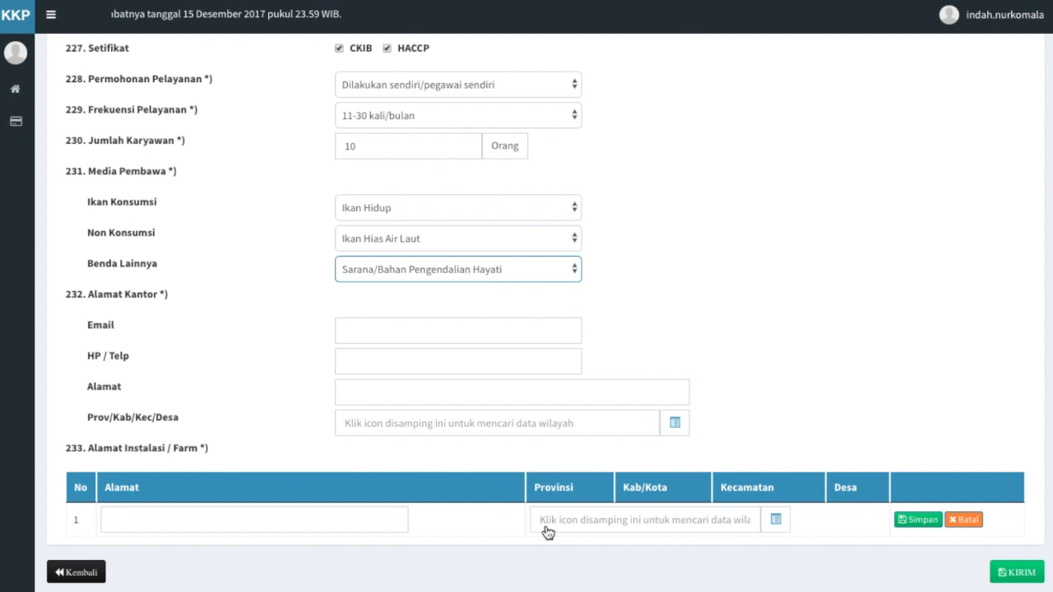
{"action": "left_click", "coordinate": [435, 331]}
{"action": "left_click", "coordinate": [430, 362]}
{"action": "left_click", "coordinate": [431, 399]}
{"action": "left_click", "coordinate": [674, 422]}
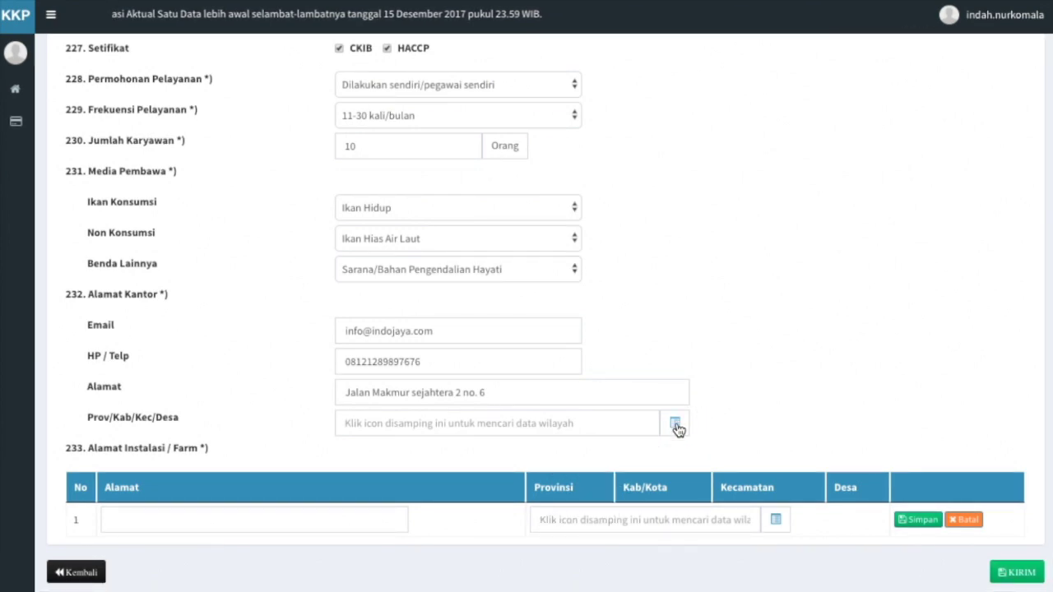
Pick province ACEH, search 'aceh barat', and select village ALUE BAKONG, BUBON for the office
{"action": "left_click", "coordinate": [674, 423]}
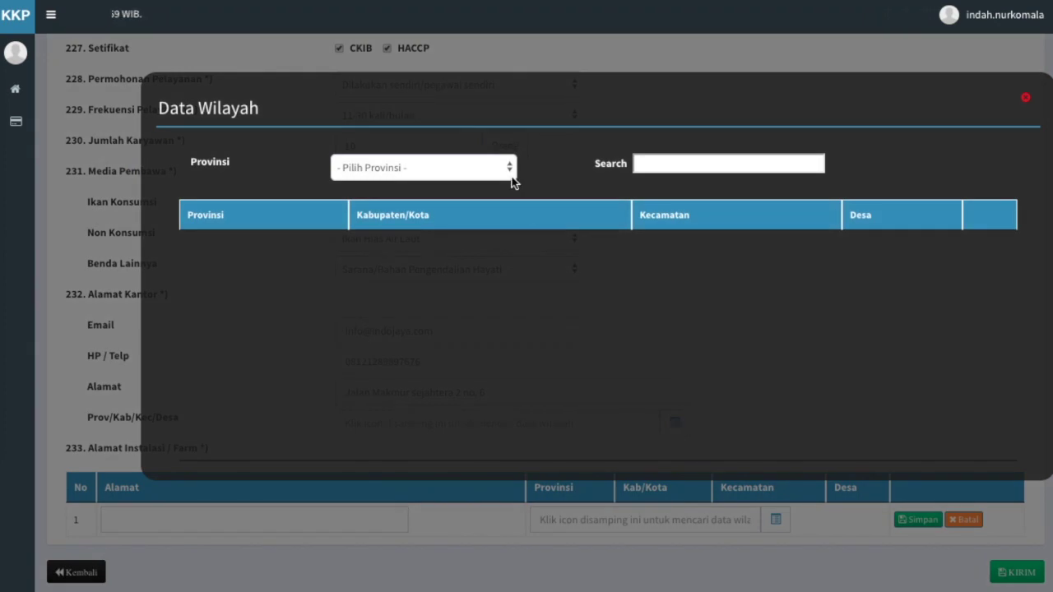
{"action": "left_click", "coordinate": [505, 167]}
{"action": "left_click", "coordinate": [506, 180]}
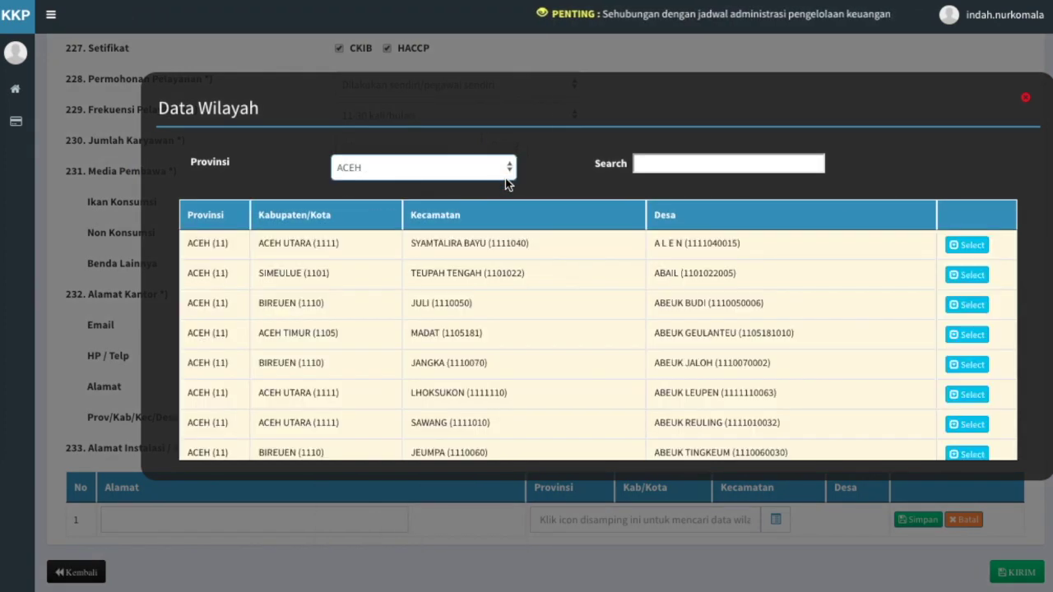
{"action": "left_click", "coordinate": [666, 166]}
{"action": "type", "text": "aceh barat"}
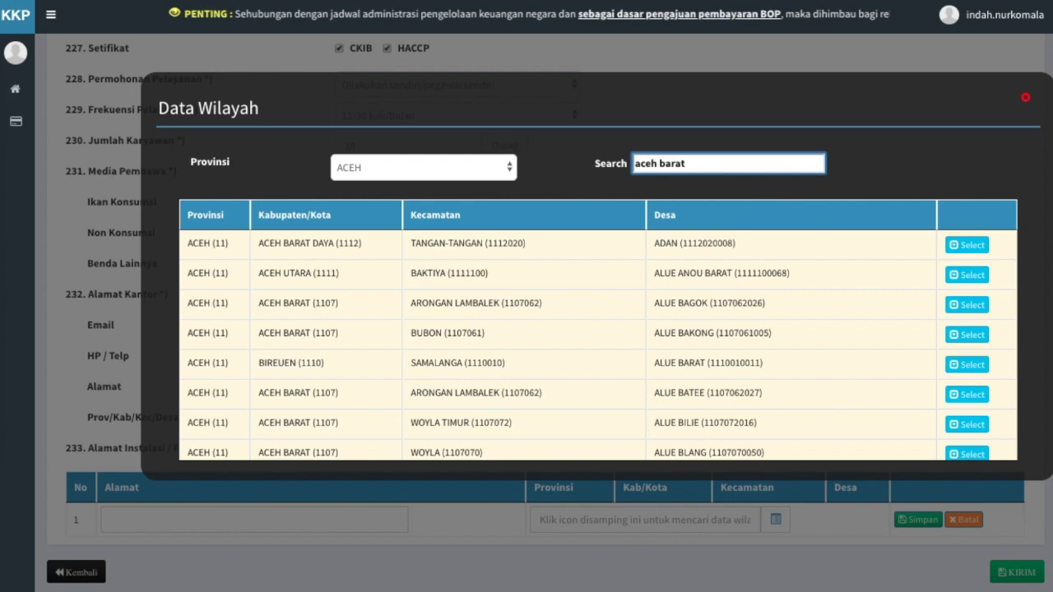
{"action": "left_click", "coordinate": [968, 334]}
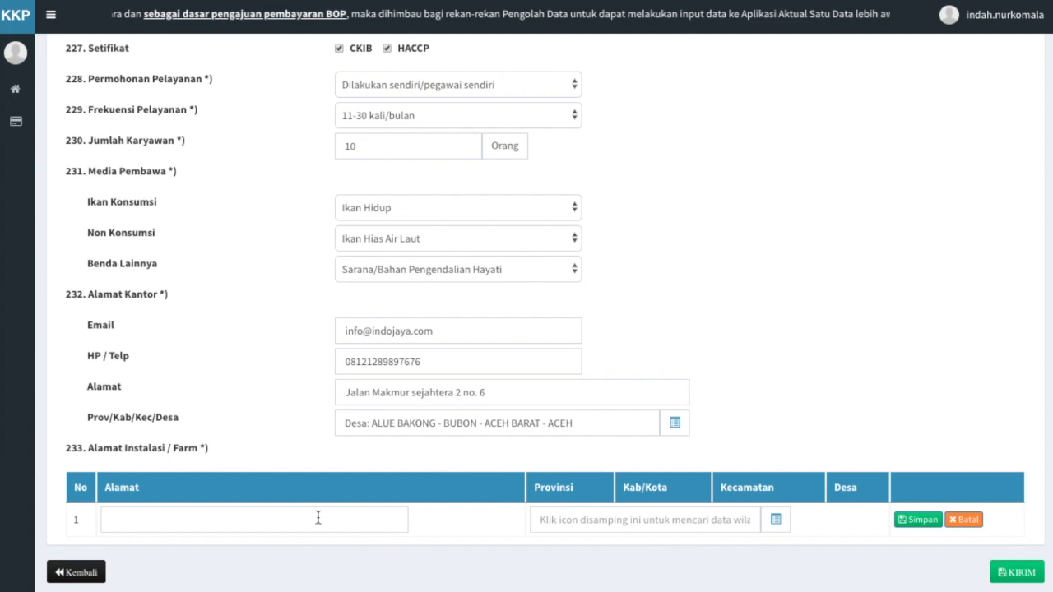
{"action": "left_click", "coordinate": [318, 518]}
{"action": "type", "text": "Jalan Bambu Hijau"}
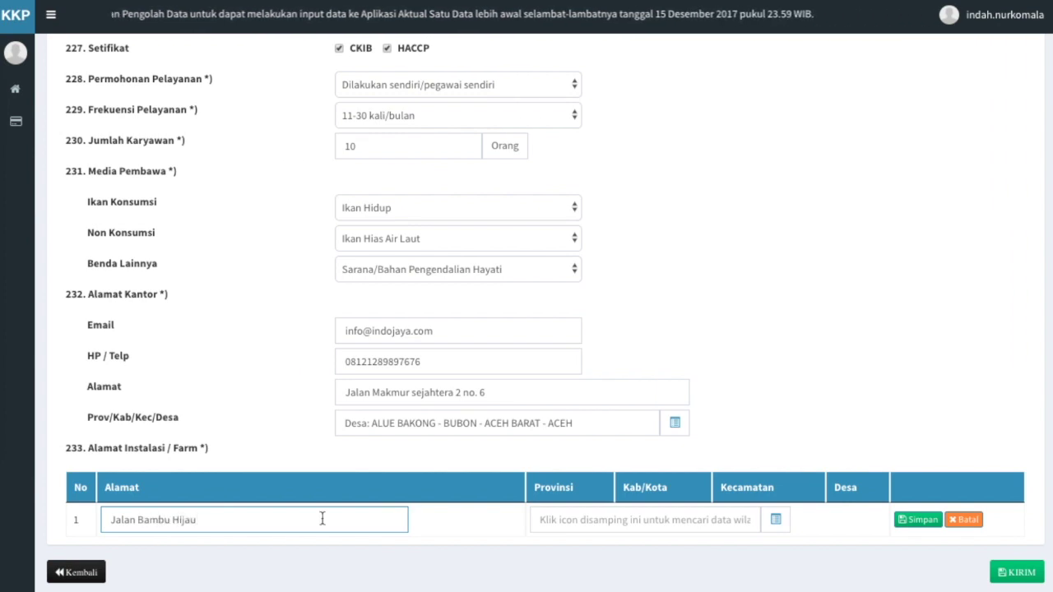
{"action": "left_click", "coordinate": [546, 559]}
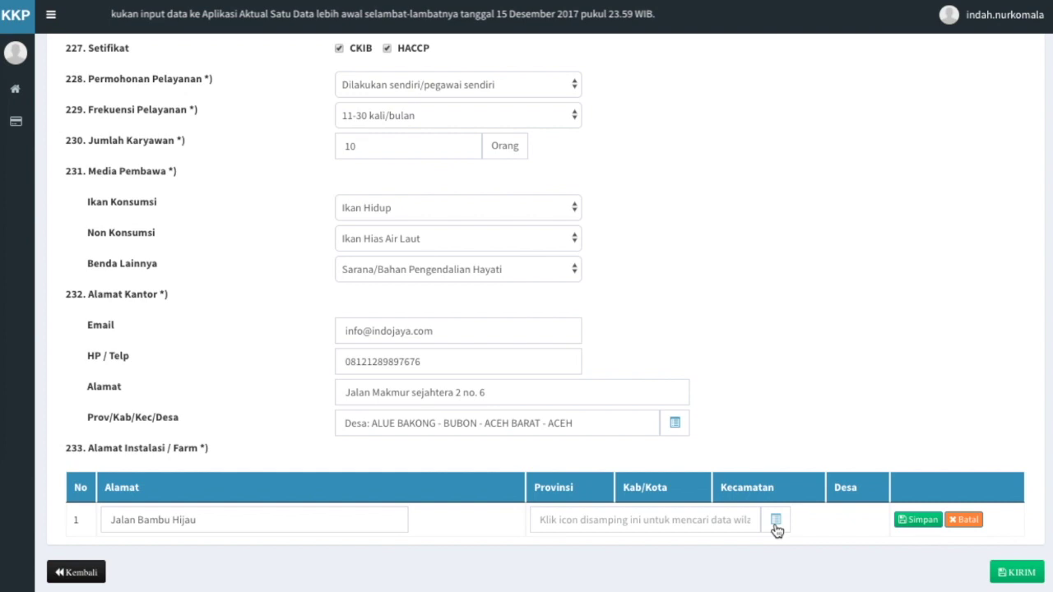
{"action": "left_click", "coordinate": [776, 520]}
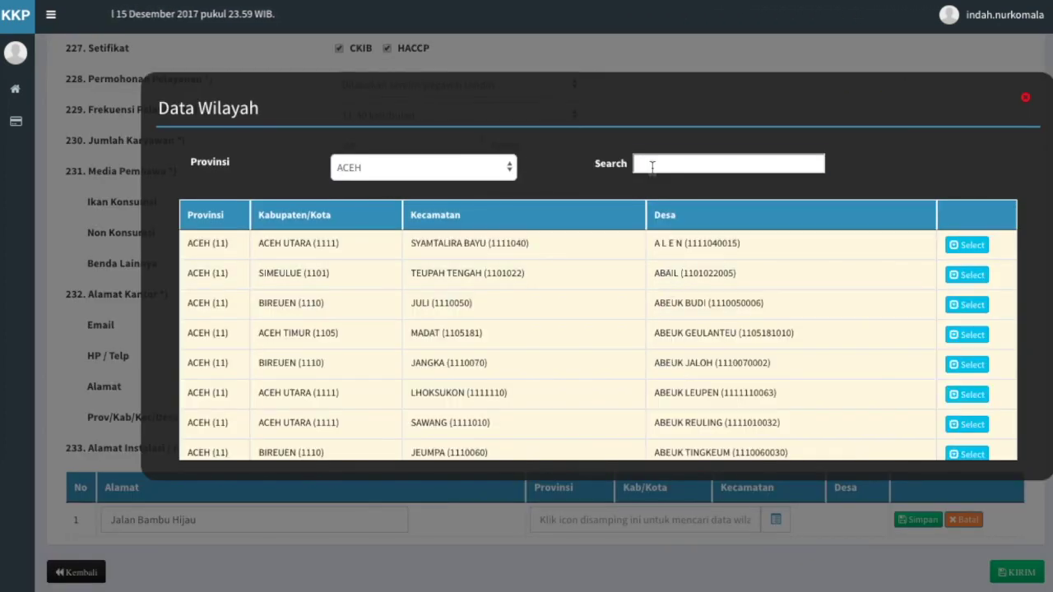
{"action": "left_click", "coordinate": [651, 166]}
{"action": "type", "text": "aceh barat"}
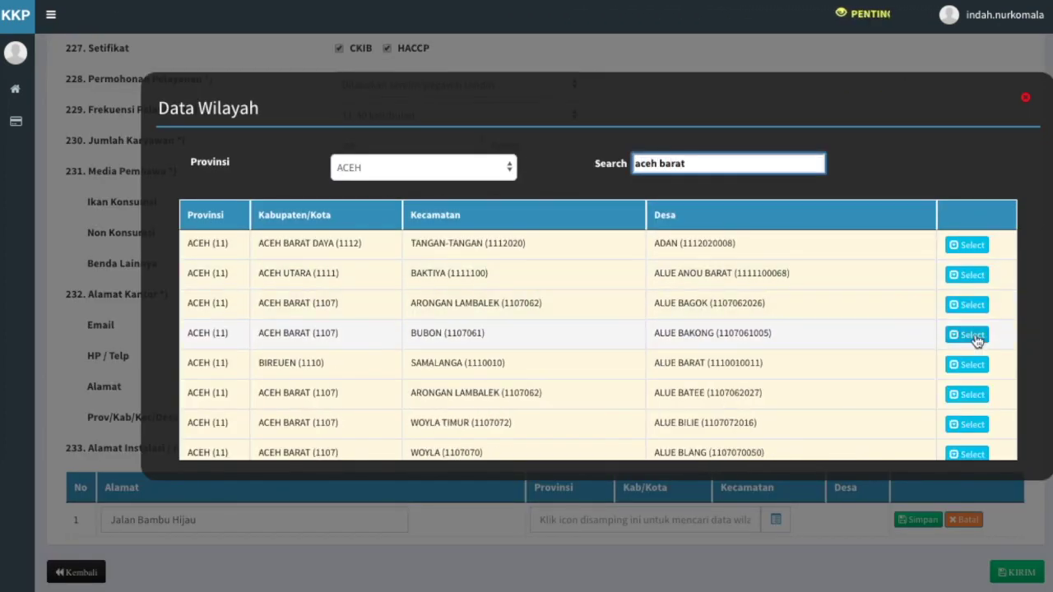
{"action": "left_click", "coordinate": [970, 335]}
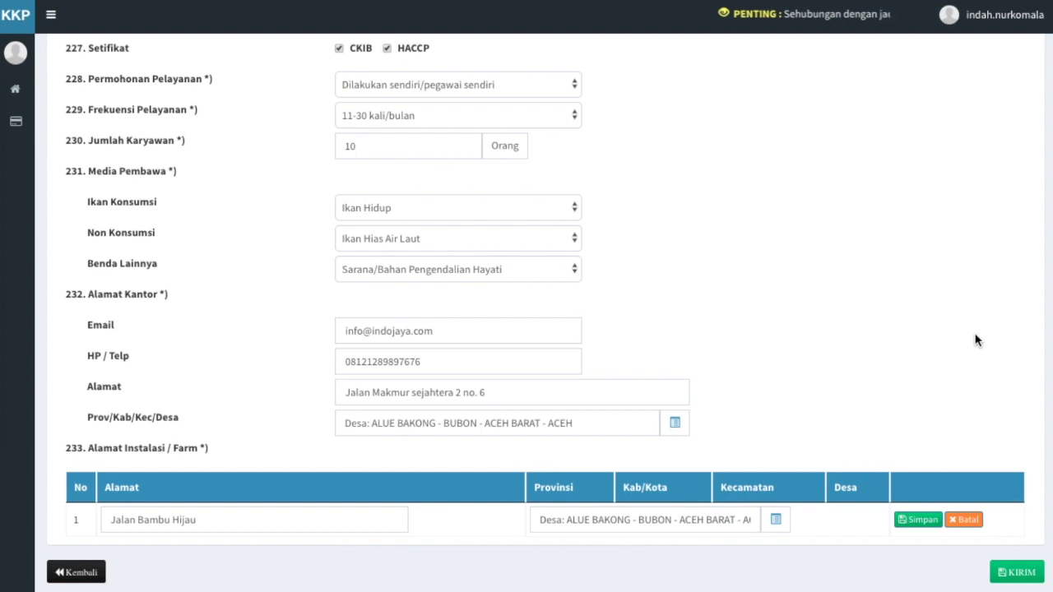
{"action": "left_click", "coordinate": [922, 520]}
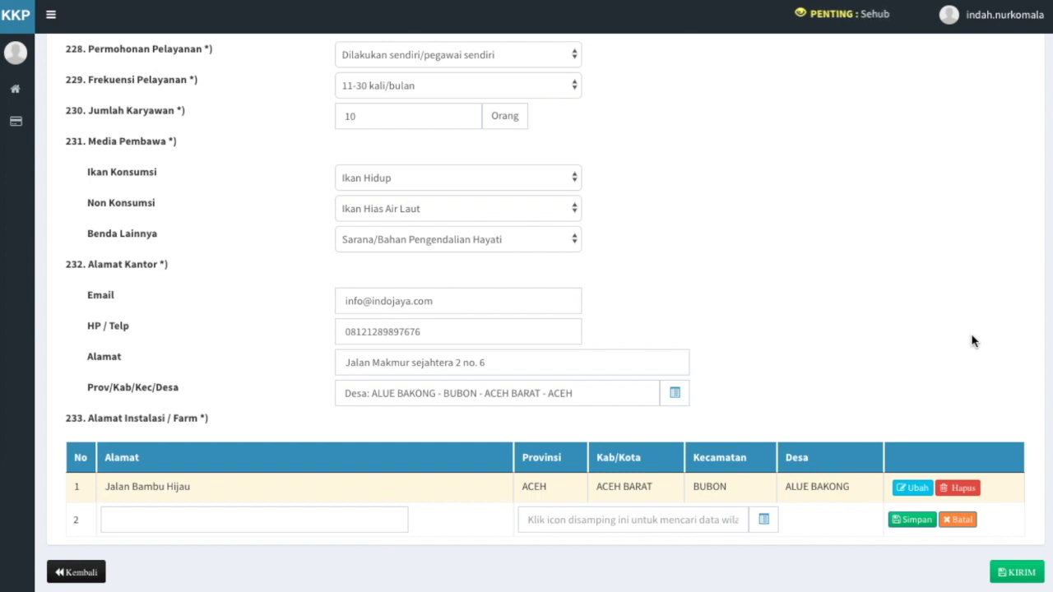
Send the KUSUKA-P form with KIRIM and confirm the submission for validation
{"action": "left_click", "coordinate": [1030, 573]}
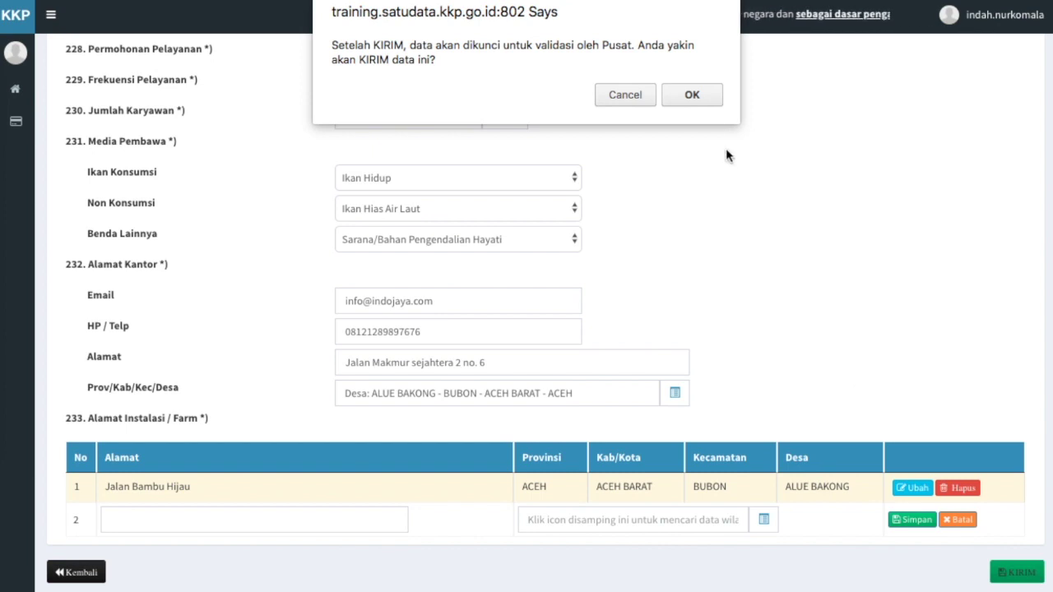
{"action": "left_click", "coordinate": [695, 95]}
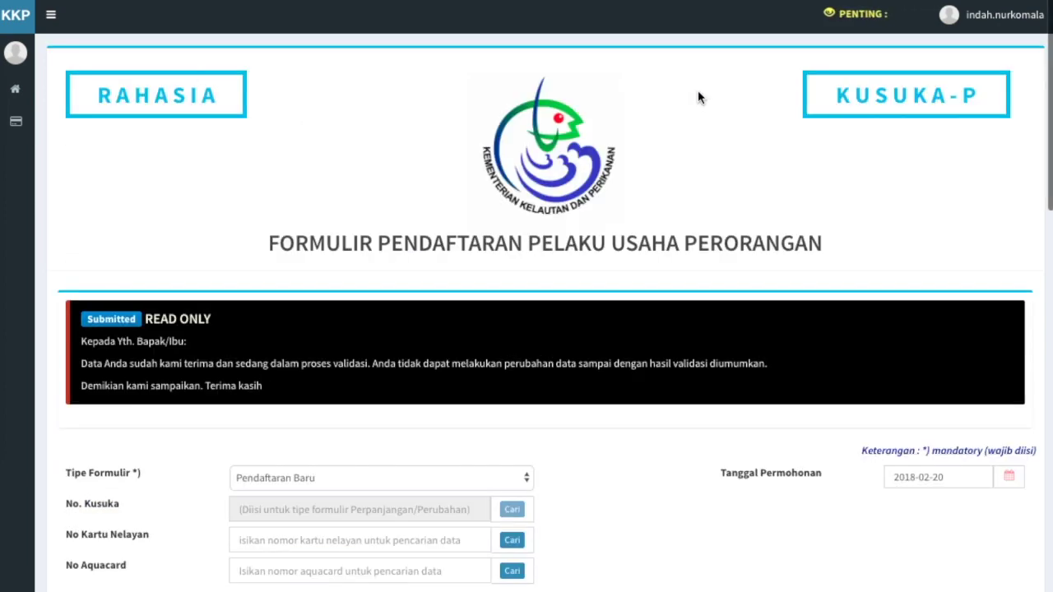